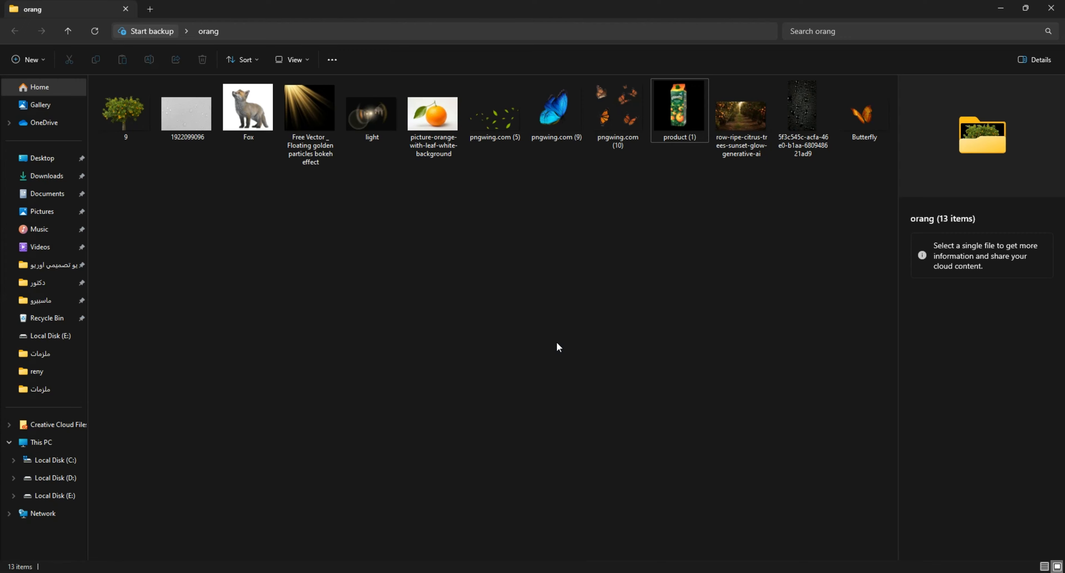
# - Place the light image from the orang folder into the Photoshop document and set its blend mode to Screen
pyautogui.moveTo(373, 125); pyautogui.dragTo(563, 444)
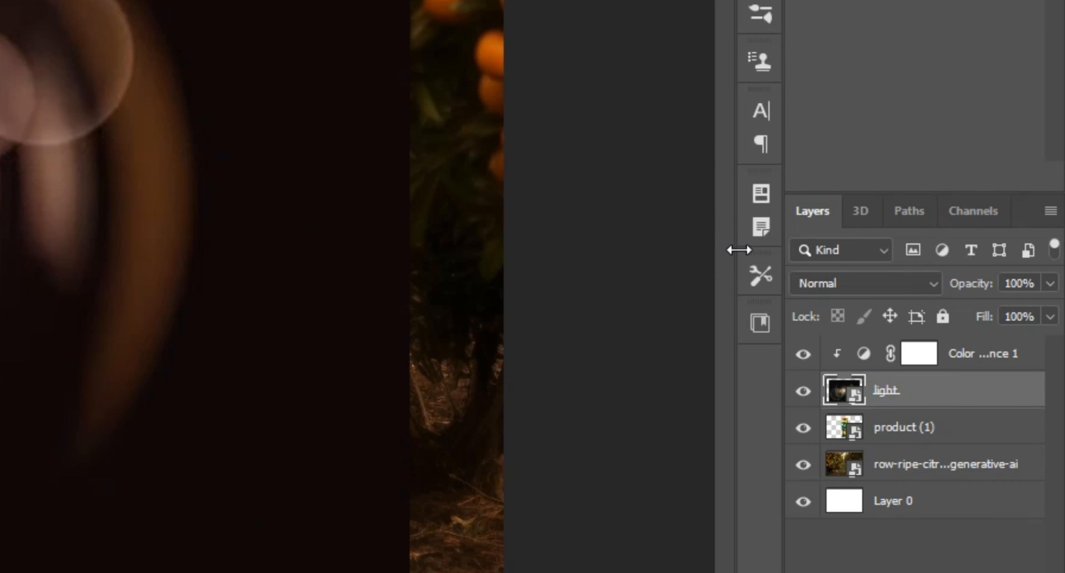
pyautogui.click(866, 283)
pyautogui.click(848, 365)
# - Enlarge the light flare to about 13 x 12.6 in, rotate it, and fit it into the scene's upper-left corner
pyautogui.moveTo(434, 305); pyautogui.dragTo(152, 136)
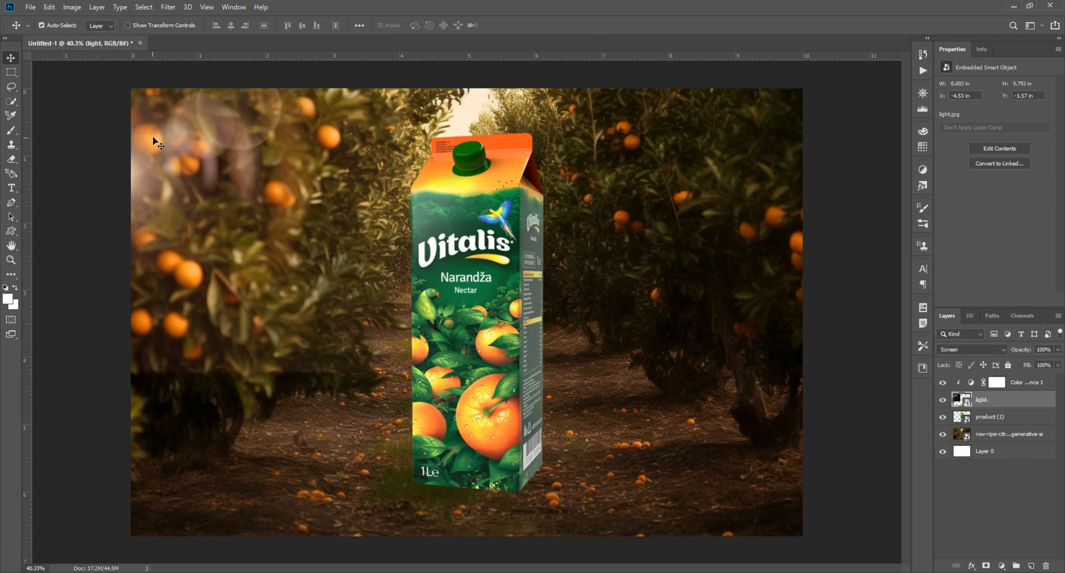
pyautogui.hotkey('ctrl', 't')
pyautogui.moveTo(384, 216); pyautogui.dragTo(490, 340)
pyautogui.moveTo(381, 334); pyautogui.dragTo(333, 282)
pyautogui.moveTo(483, 312); pyautogui.dragTo(465, 391)
pyautogui.moveTo(403, 341); pyautogui.dragTo(420, 353)
pyautogui.moveTo(344, 321); pyautogui.dragTo(340, 307)
pyautogui.press('Return')
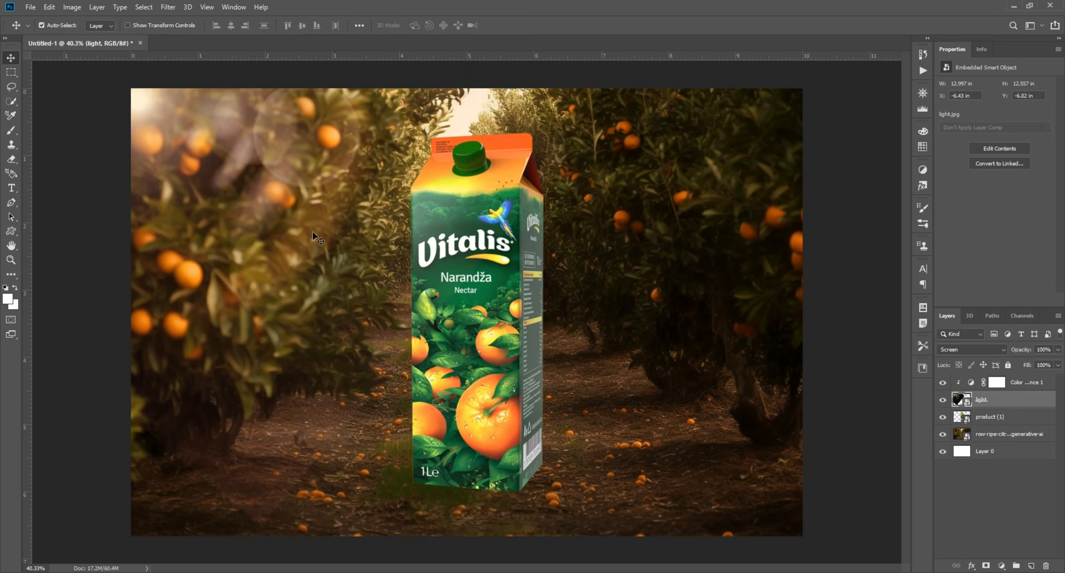
# - Place the Free Vector _ Floating golden particles bokeh effect image from the orang folder and set its blend mode to Screen
pyautogui.click(1016, 7)
pyautogui.moveTo(312, 111); pyautogui.dragTo(232, 145)
pyautogui.press('Return')
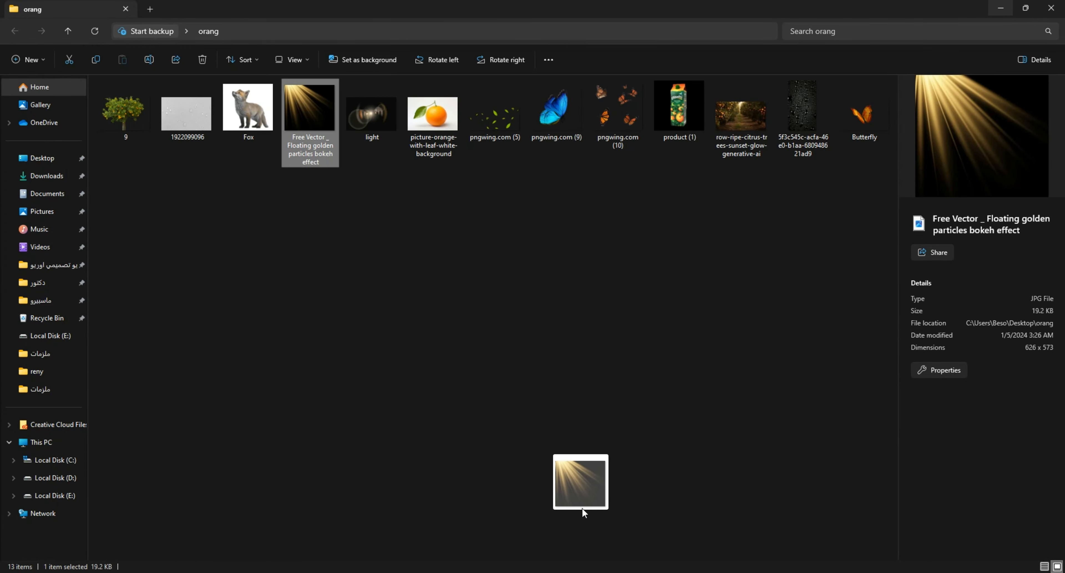
pyautogui.click(860, 264)
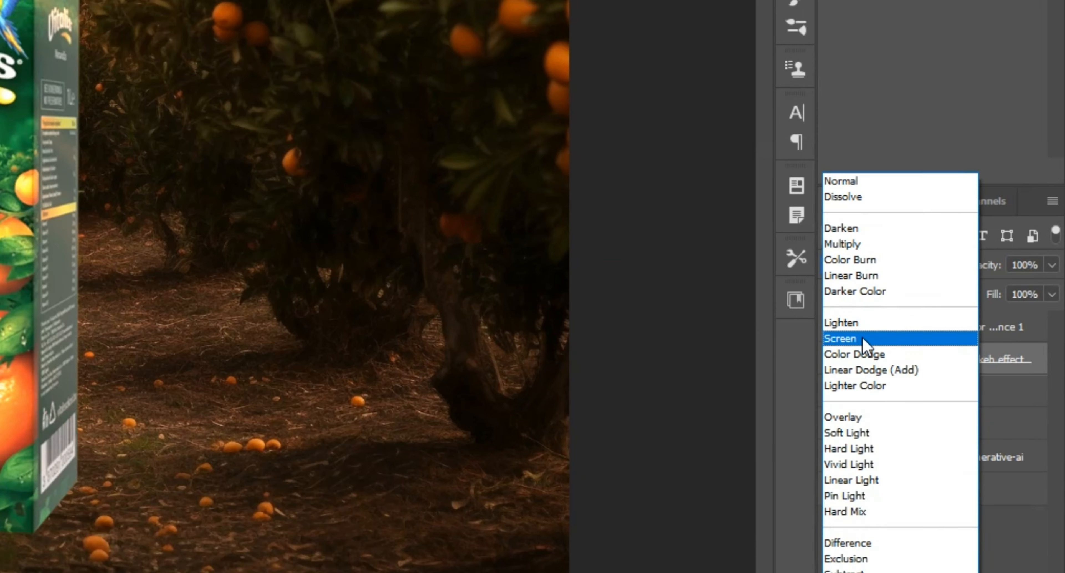
pyautogui.click(910, 338)
# - Scale the golden rays down to about 4.35 x 3.98 in and position them in the scene's upper-left corner
pyautogui.moveTo(453, 173); pyautogui.dragTo(295, 266)
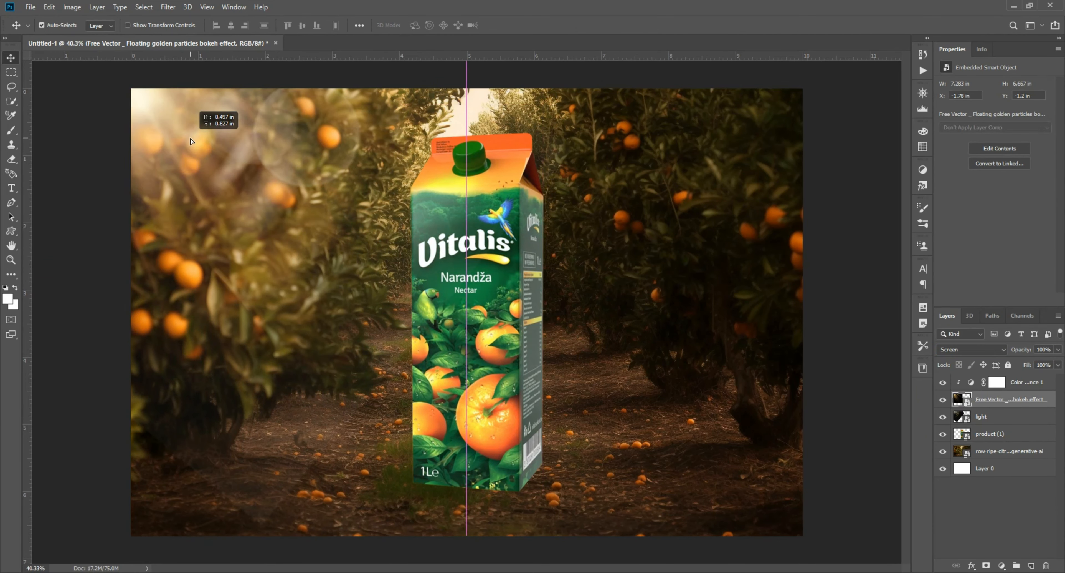
pyautogui.hotkey('ctrl', 't')
pyautogui.moveTo(571, 302); pyautogui.dragTo(375, 302)
pyautogui.moveTo(231, 310); pyautogui.dragTo(207, 179)
pyautogui.press('Return')
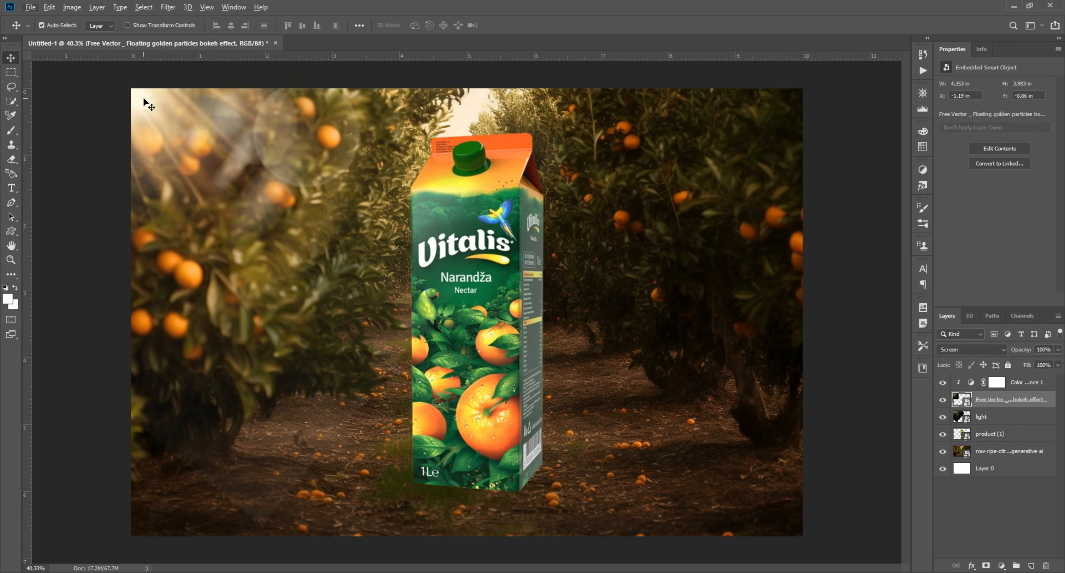
pyautogui.moveTo(143, 97)
pyautogui.mouseDown()
pyautogui.moveTo(158, 120)
pyautogui.moveTo(147, 112)
pyautogui.mouseUp()
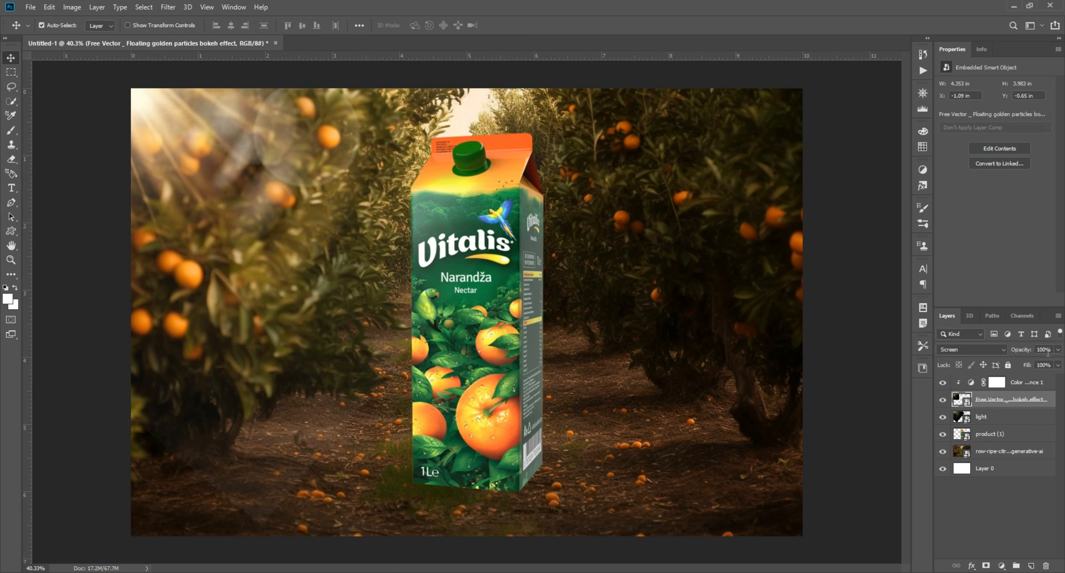
# - Set the golden rays layer's opacity to 70% and compare the scene with the layer hidden and shown
pyautogui.moveTo(1043, 363); pyautogui.dragTo(1041, 362)
pyautogui.click(860, 287)
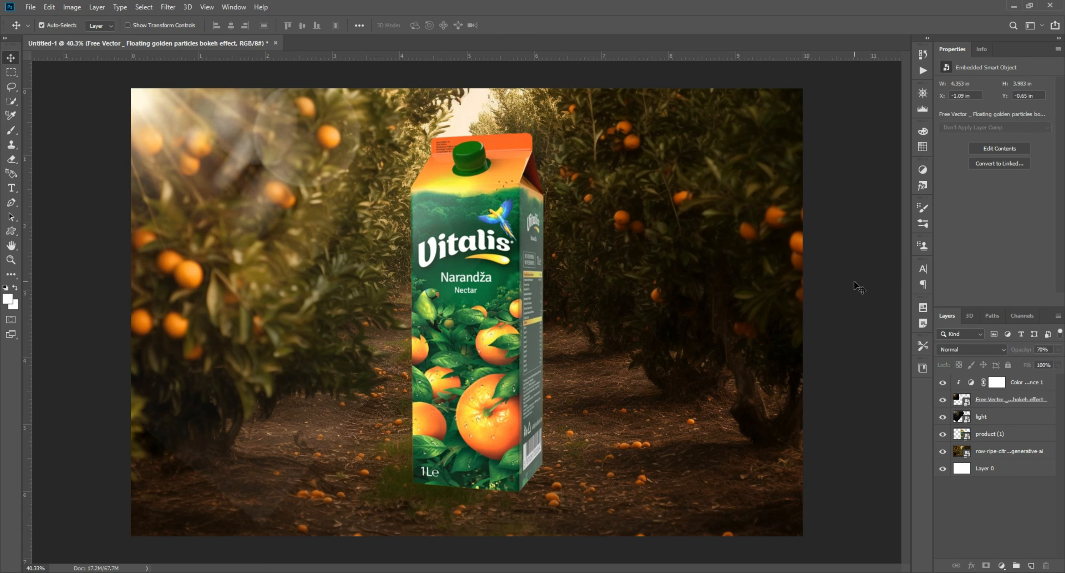
pyautogui.click(944, 400)
pyautogui.click(945, 400)
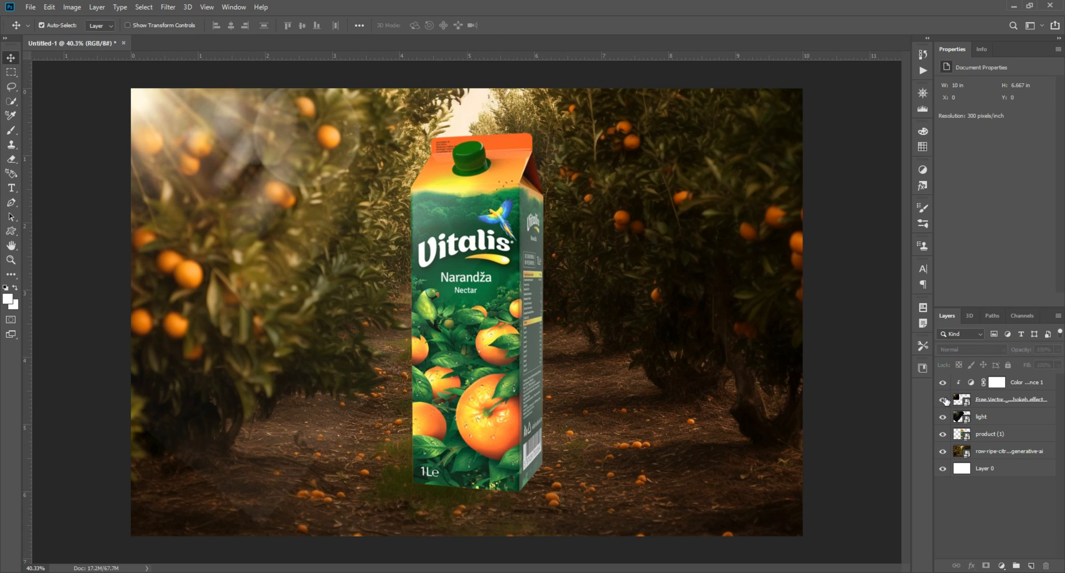
# - Add a layer mask to the golden rays layer and paint out their lower edge with a soft black 700 px brush
pyautogui.click(1009, 399)
pyautogui.click(987, 564)
pyautogui.press('b')
pyautogui.press('d')
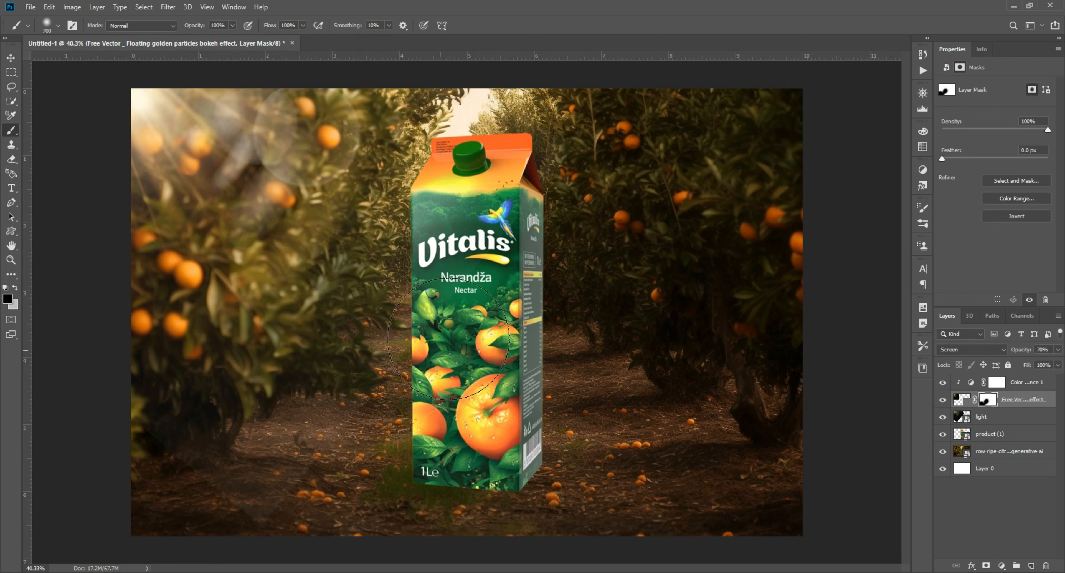
# - Mask the light layer with brush strokes to hide its unwanted flare areas, and set the brush color to white
pyautogui.click(1029, 422)
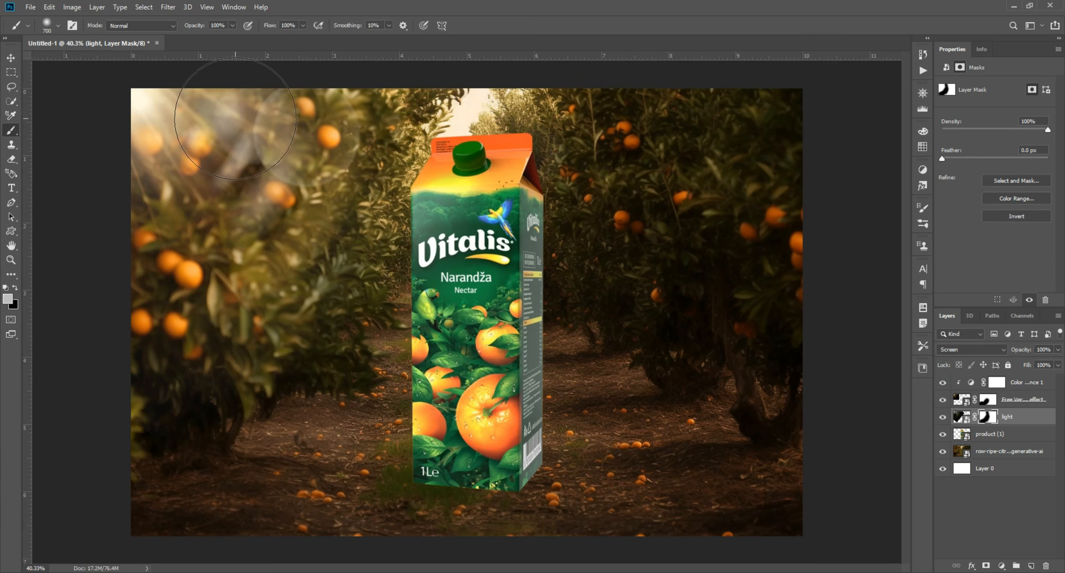
pyautogui.moveTo(236, 119); pyautogui.dragTo(272, 121)
pyautogui.click(7, 299)
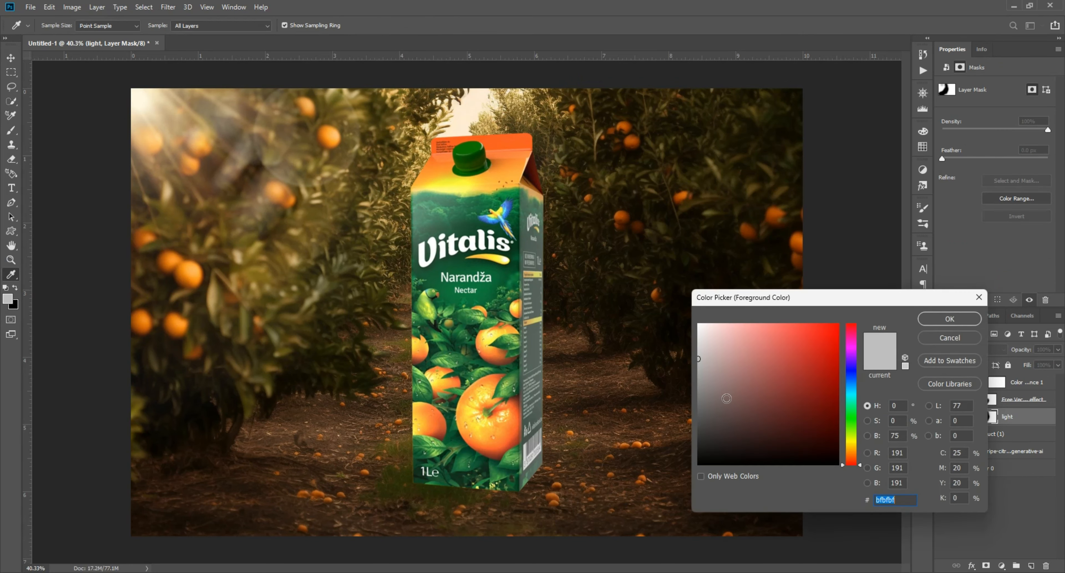
pyautogui.click(950, 318)
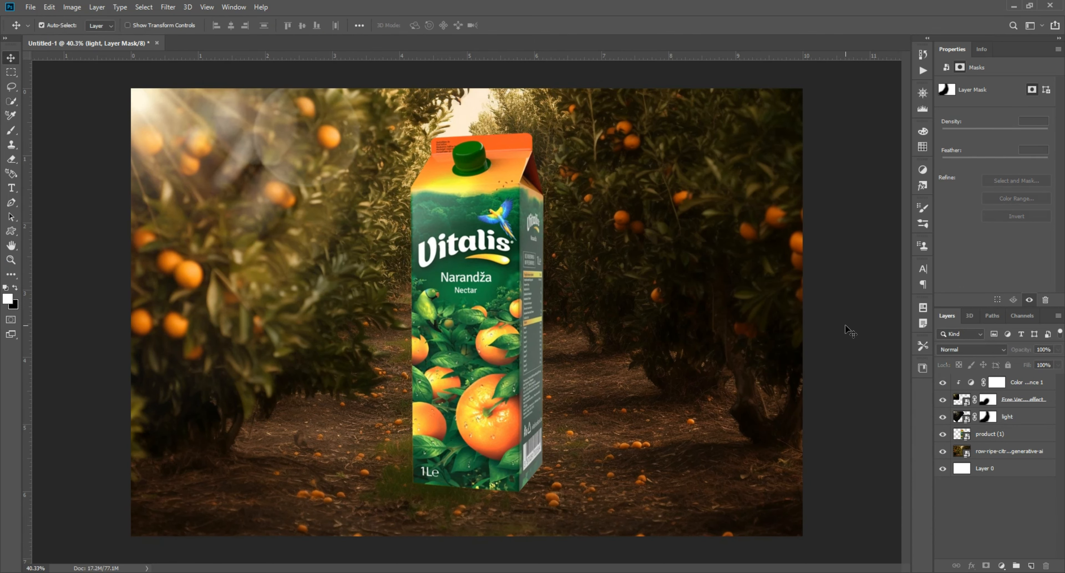
pyautogui.press('v')
pyautogui.click(903, 243)
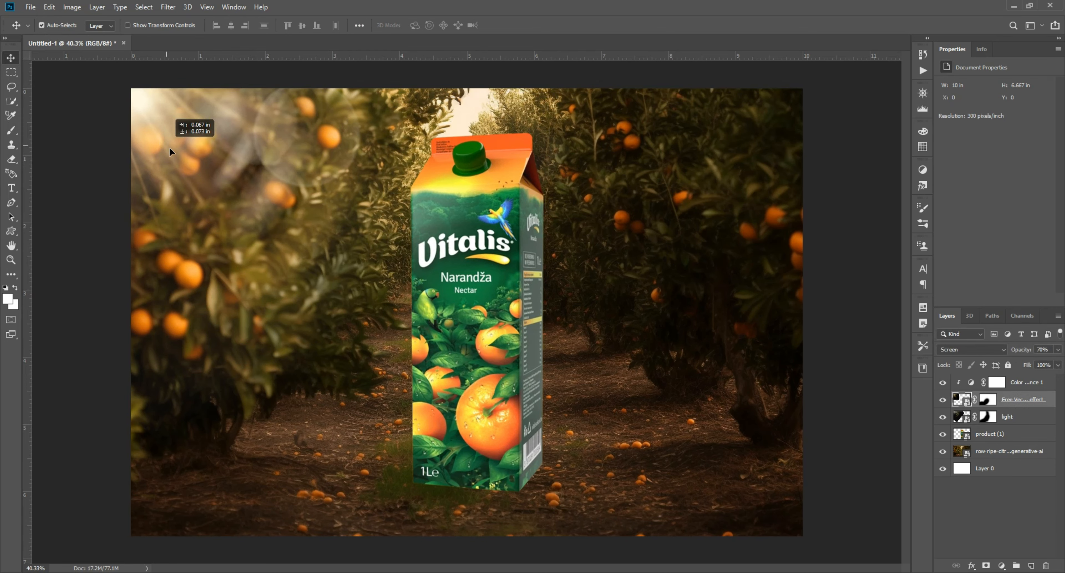
pyautogui.moveTo(170, 148); pyautogui.dragTo(176, 159)
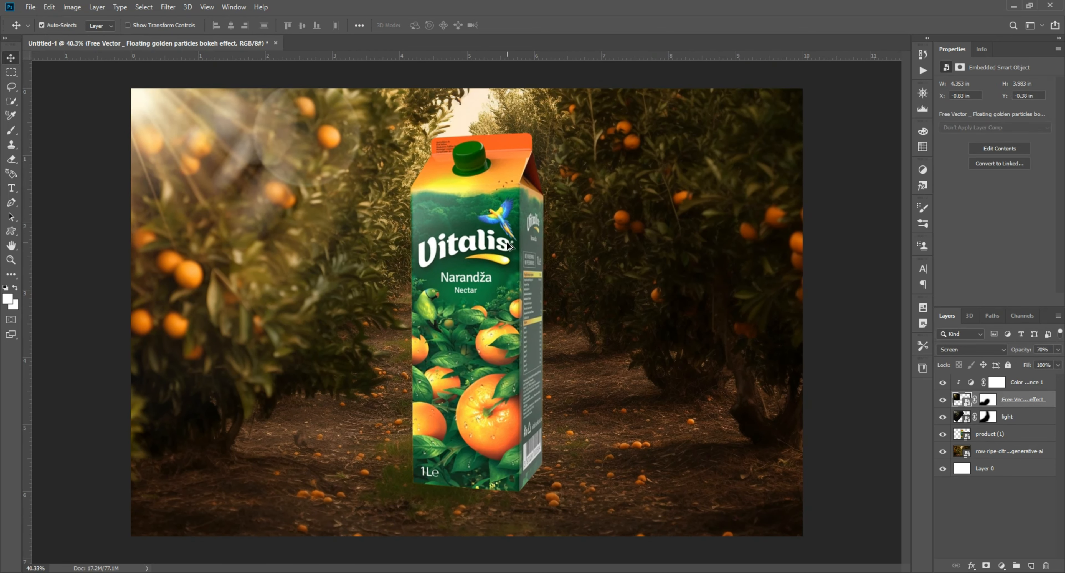
pyautogui.moveTo(341, 113); pyautogui.dragTo(349, 123)
pyautogui.hotkey('ctrl', 'z')
pyautogui.hotkey('ctrl', 'z')
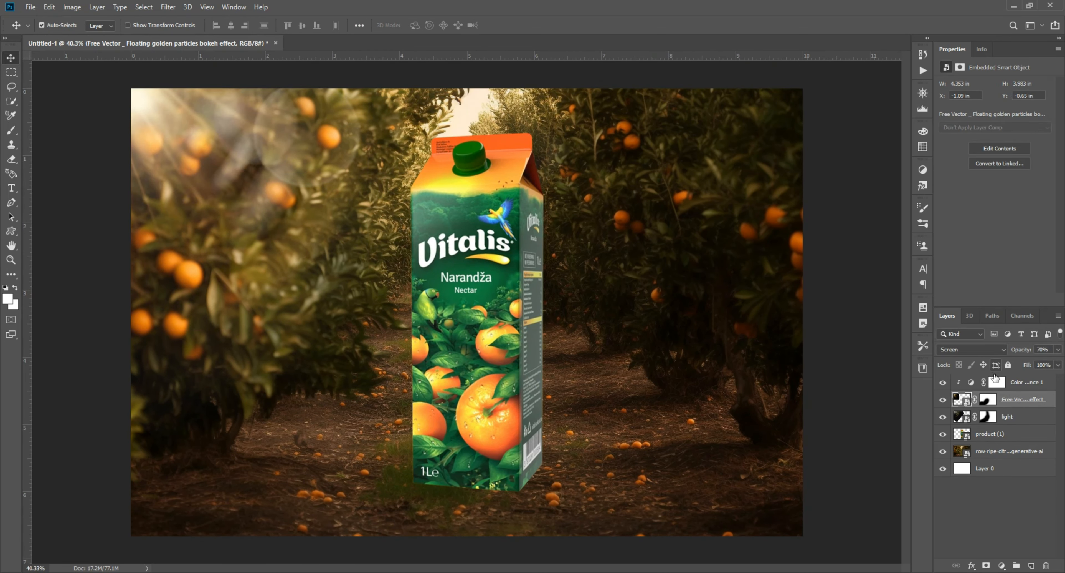
# - Lock the golden rays layer, scale the light flare to about 105.5% and rotate it about 5.5°
pyautogui.click(1019, 413)
pyautogui.hotkey('ctrl', 't')
pyautogui.moveTo(409, 149); pyautogui.dragTo(445, 188)
pyautogui.moveTo(659, 194); pyautogui.dragTo(670, 231)
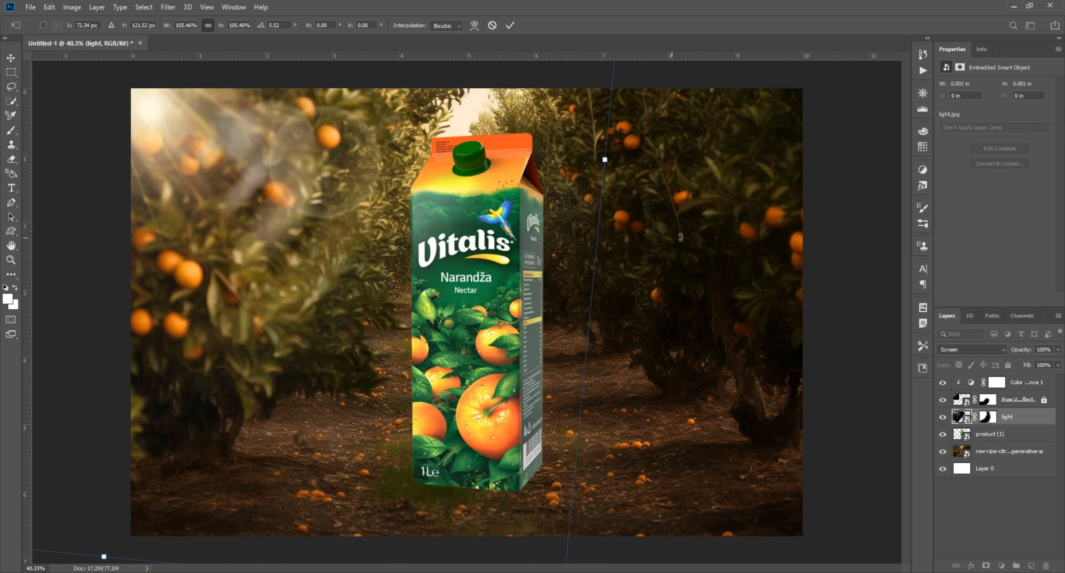
# - Paint out more of the flare on the light layer's mask and move the product layers above both light layers
pyautogui.click(988, 417)
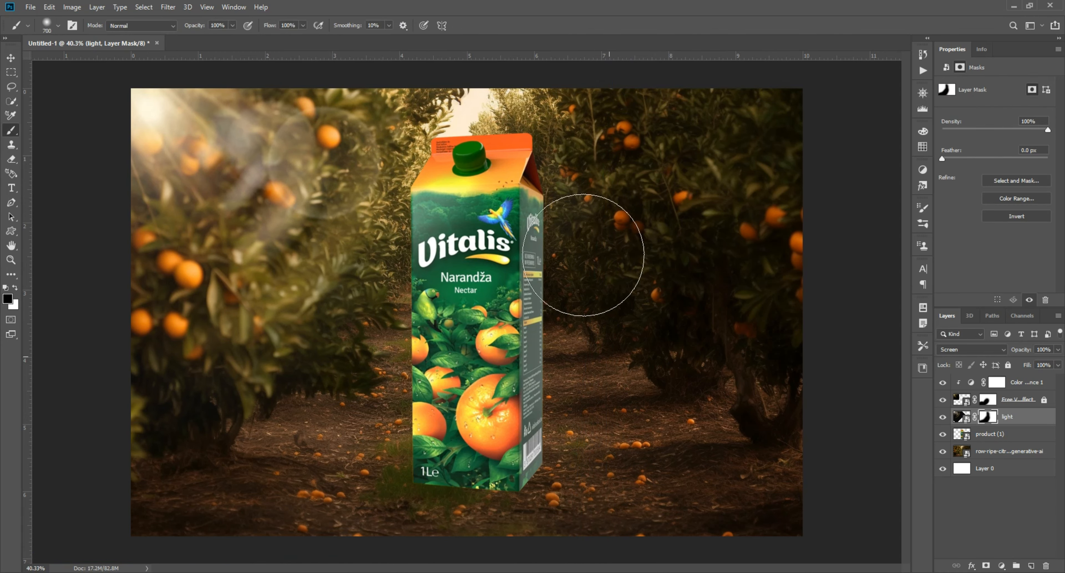
pyautogui.press('v')
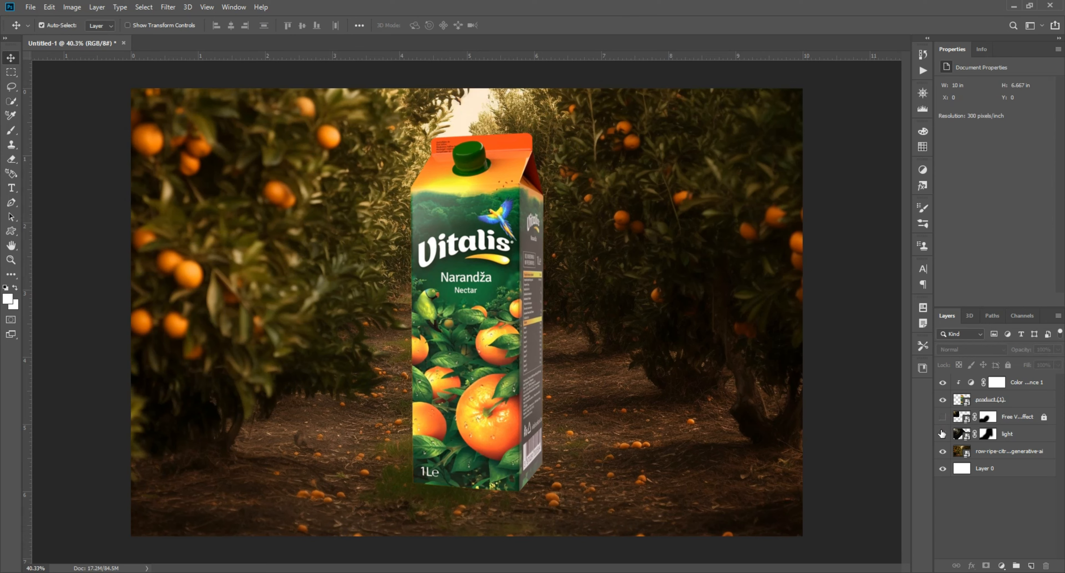
pyautogui.moveTo(942, 433); pyautogui.dragTo(942, 418)
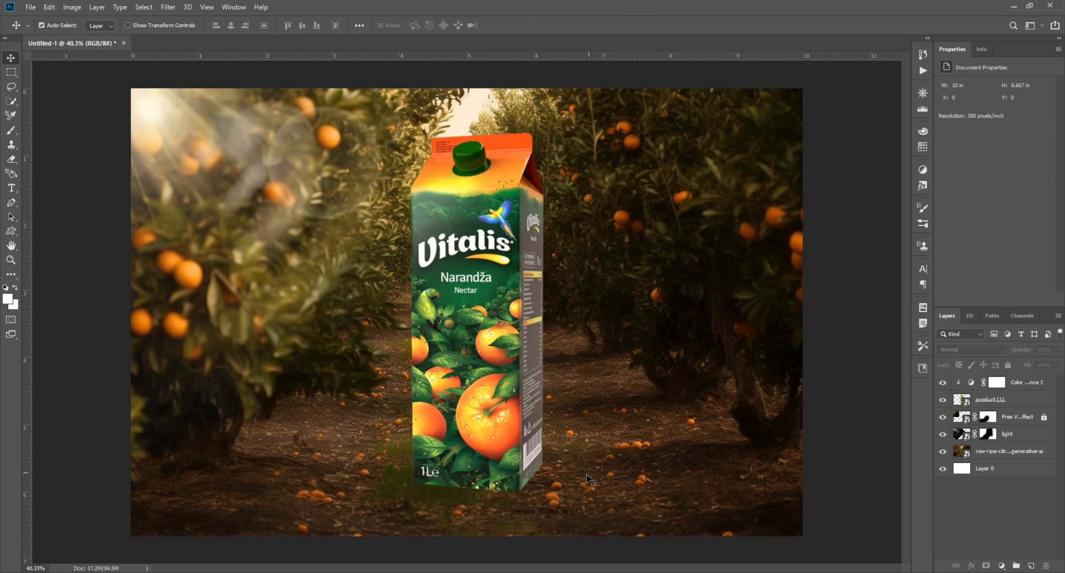
# - Switch to the orang folder in File Explorer and place picture-orange-with-leaf-white-background into the Photoshop document
pyautogui.click(570, 534)
pyautogui.click(553, 358)
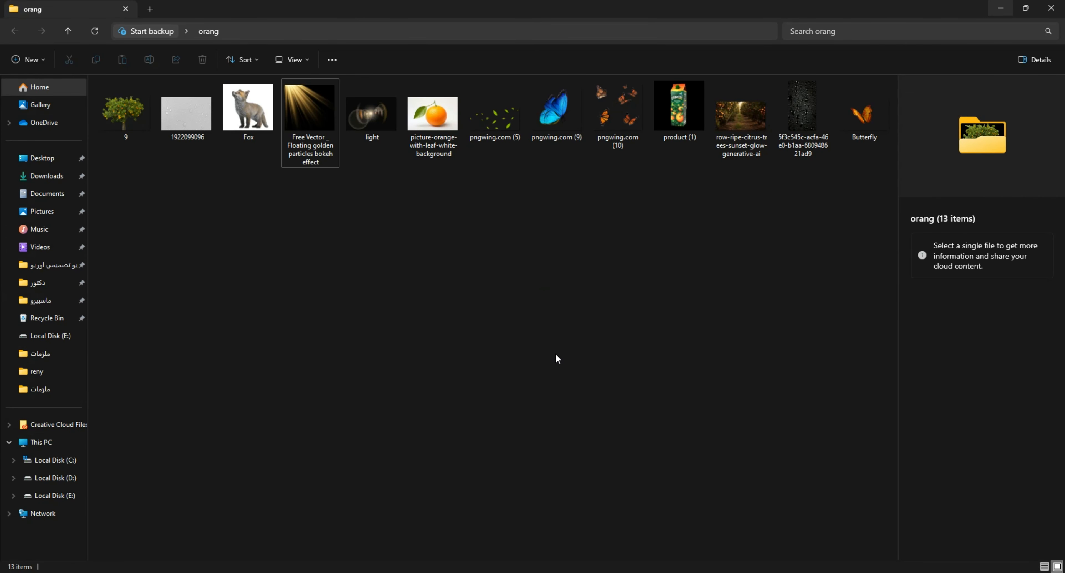
pyautogui.click(433, 120)
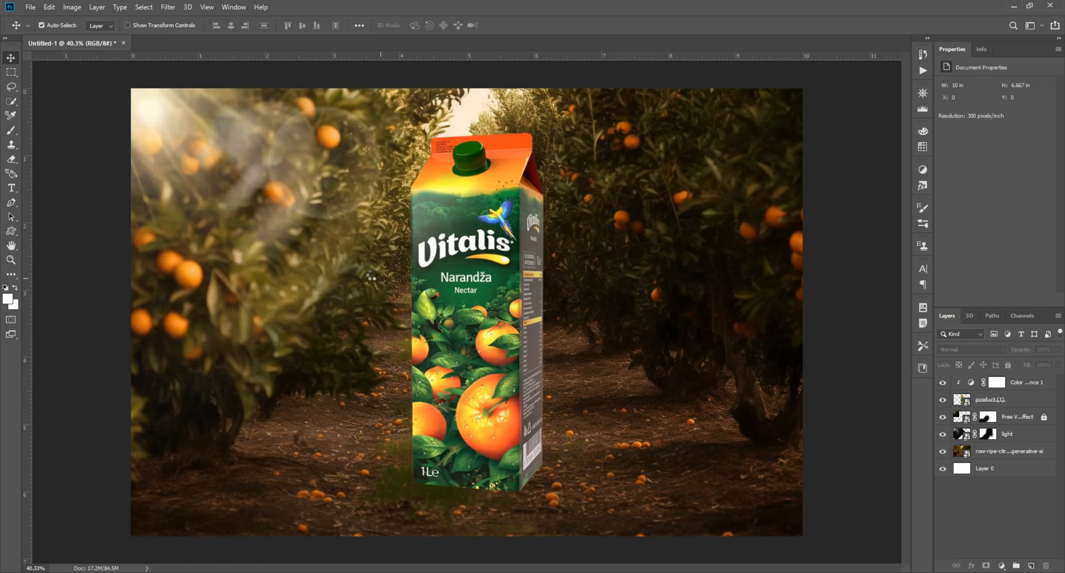
pyautogui.moveTo(371, 277); pyautogui.dragTo(428, 307)
# - Select the orange with its stem and leaf, and subtract the white gap beside the leaf using a 15 px Quick Selection brush
pyautogui.click(168, 7)
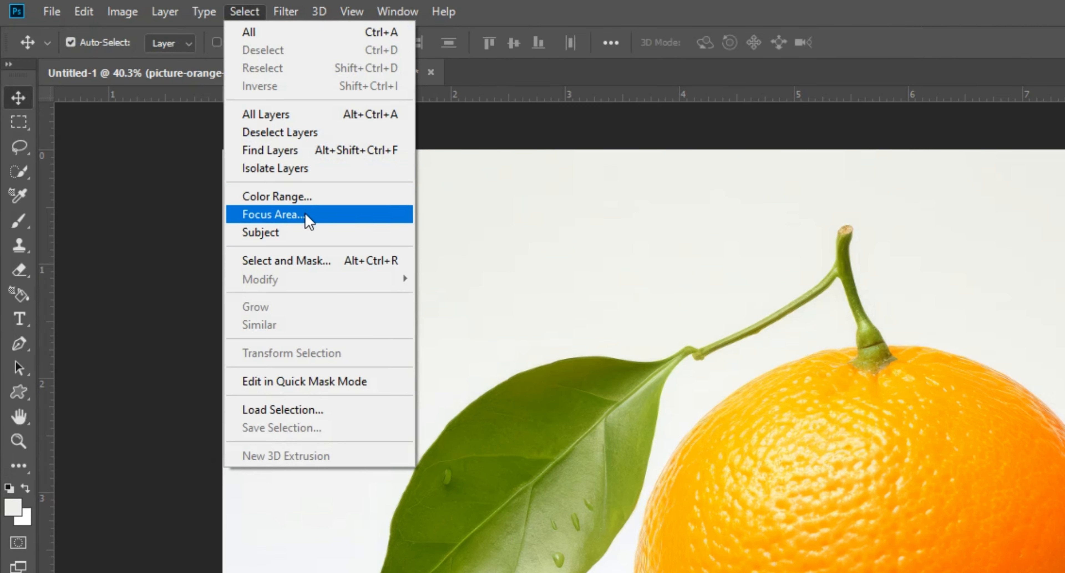
pyautogui.click(180, 130)
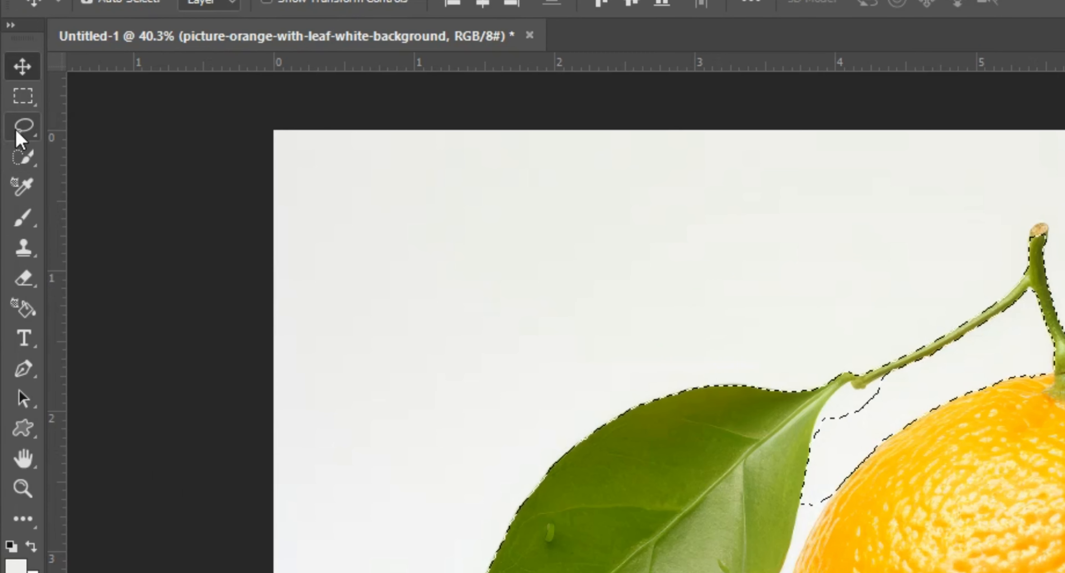
pyautogui.click(11, 101)
pyautogui.scroll(5, 381, 200)
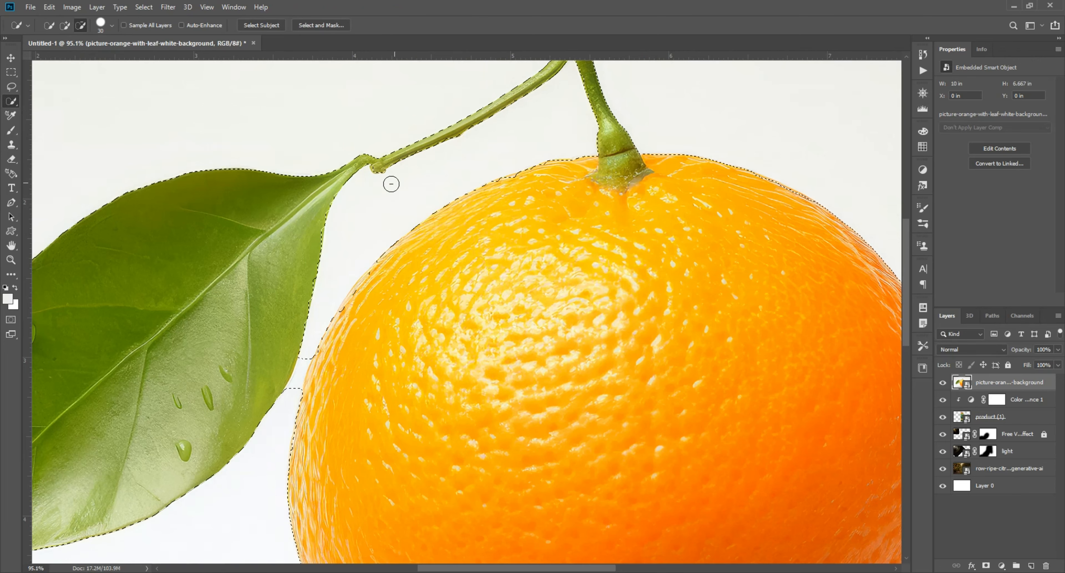
pyautogui.press('[')
pyautogui.press('[')
pyautogui.press('[')
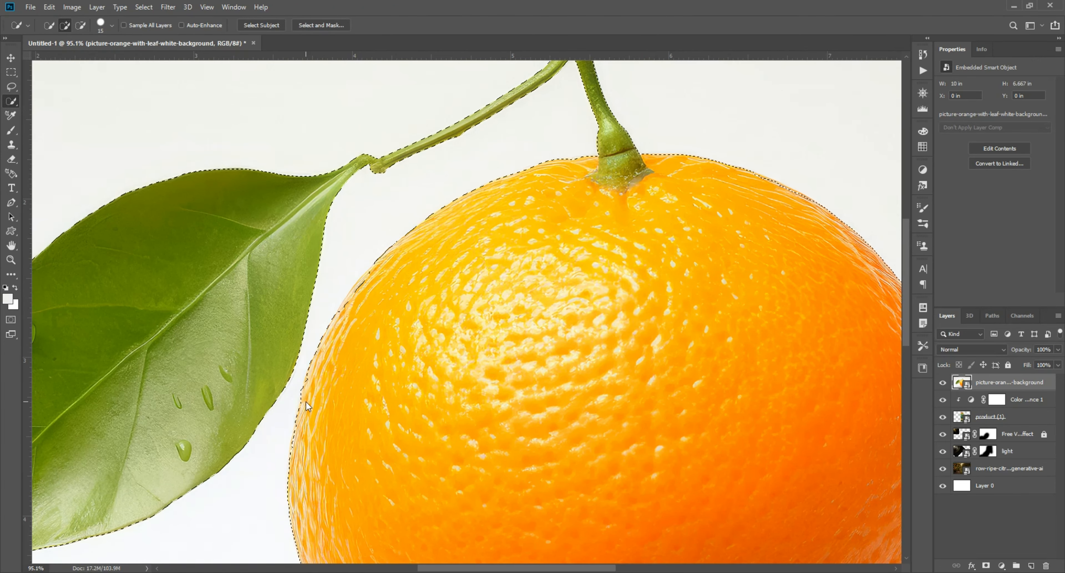
# - Add a layer mask from the selection to isolate the orange with its leaf, and shift it slightly over the carton
pyautogui.scroll(-6, 306, 359)
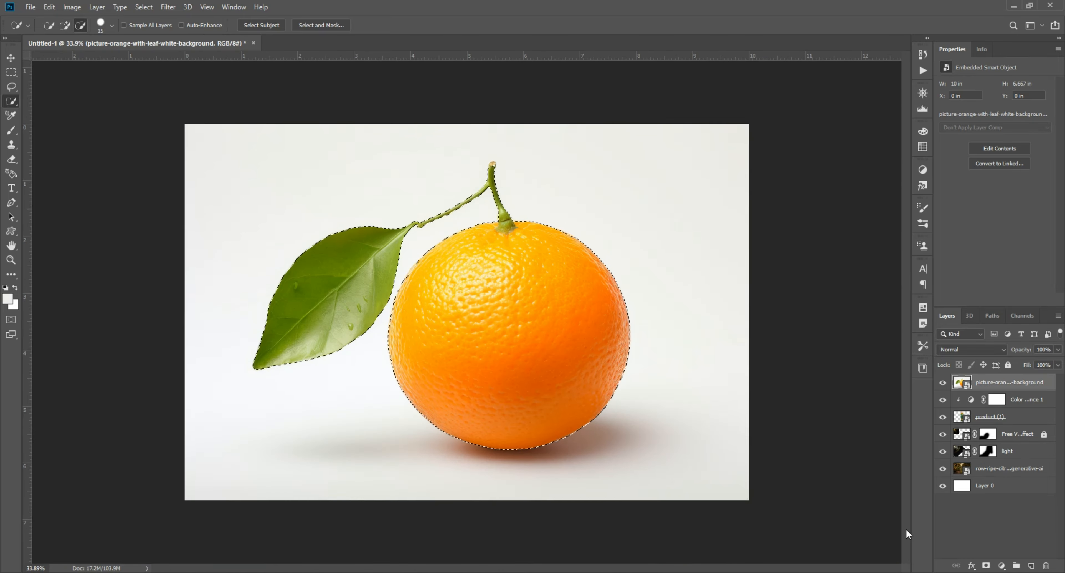
pyautogui.click(986, 565)
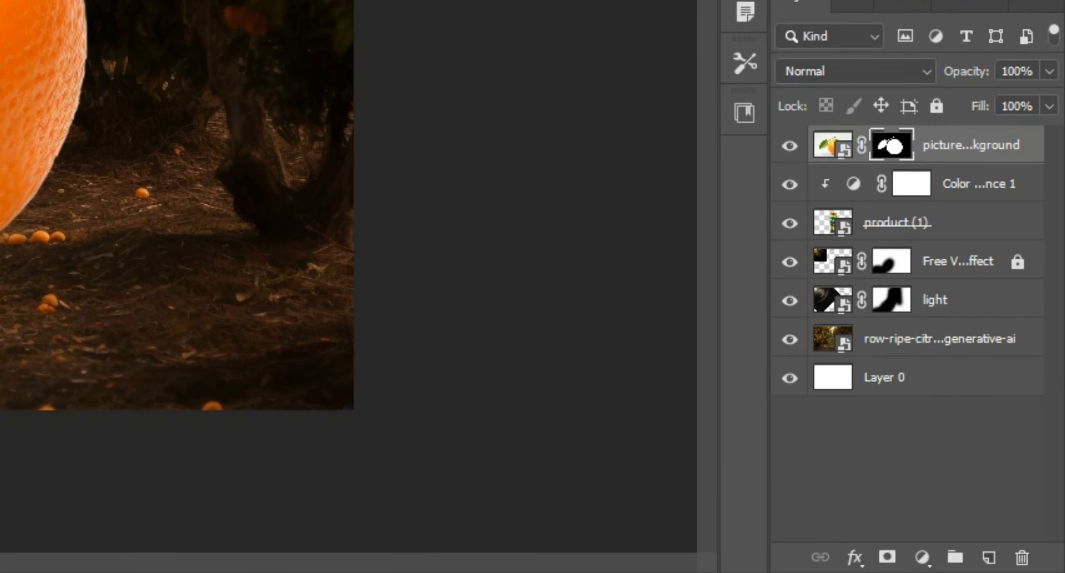
pyautogui.moveTo(493, 334); pyautogui.dragTo(519, 343)
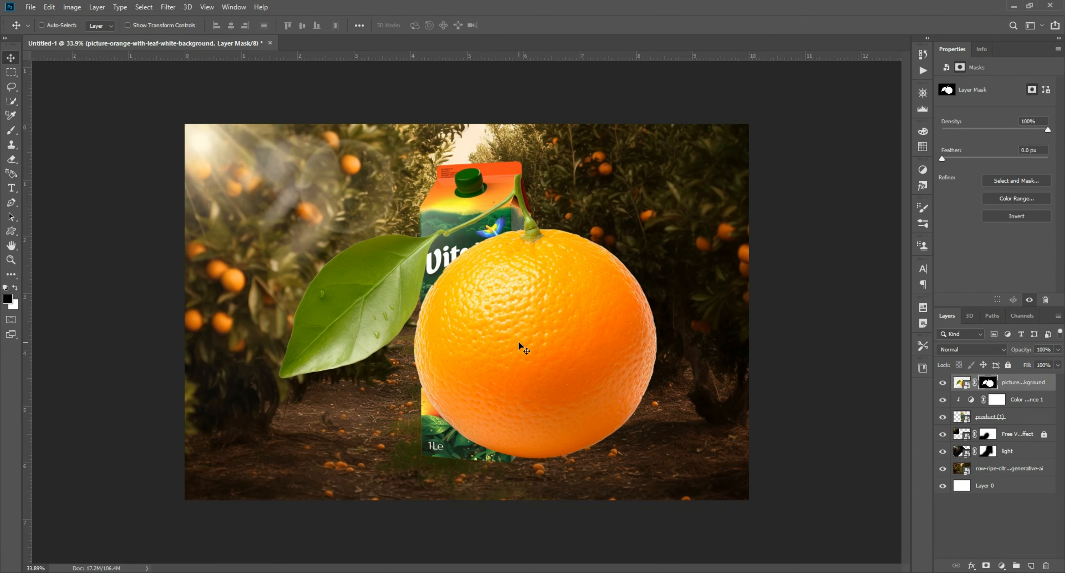
# - Scale the orange to about 27.6%, rotate it about 4.8°, and place it on the ground beside the carton's left edge
pyautogui.hotkey('ctrl', 't')
pyautogui.moveTo(797, 318); pyautogui.dragTo(450, 317)
pyautogui.moveTo(361, 348); pyautogui.dragTo(429, 453)
pyautogui.moveTo(517, 422); pyautogui.dragTo(434, 414)
pyautogui.press('Return')
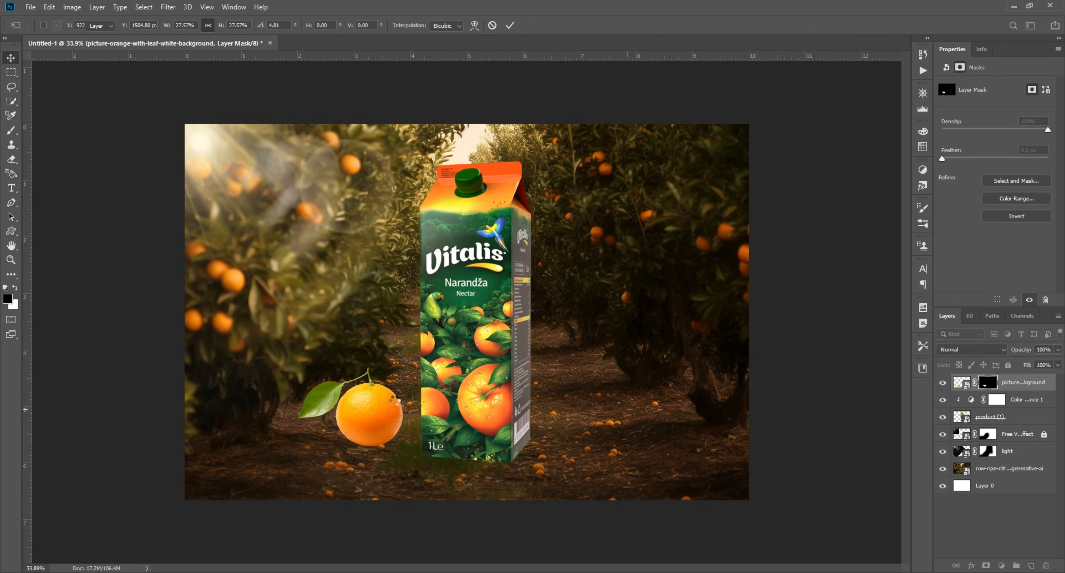
# - Move the orange in front of the carton's lower-left corner
pyautogui.scroll(8, 372, 418)
pyautogui.moveTo(325, 455); pyautogui.dragTo(380, 368)
pyautogui.moveTo(376, 369); pyautogui.dragTo(486, 408)
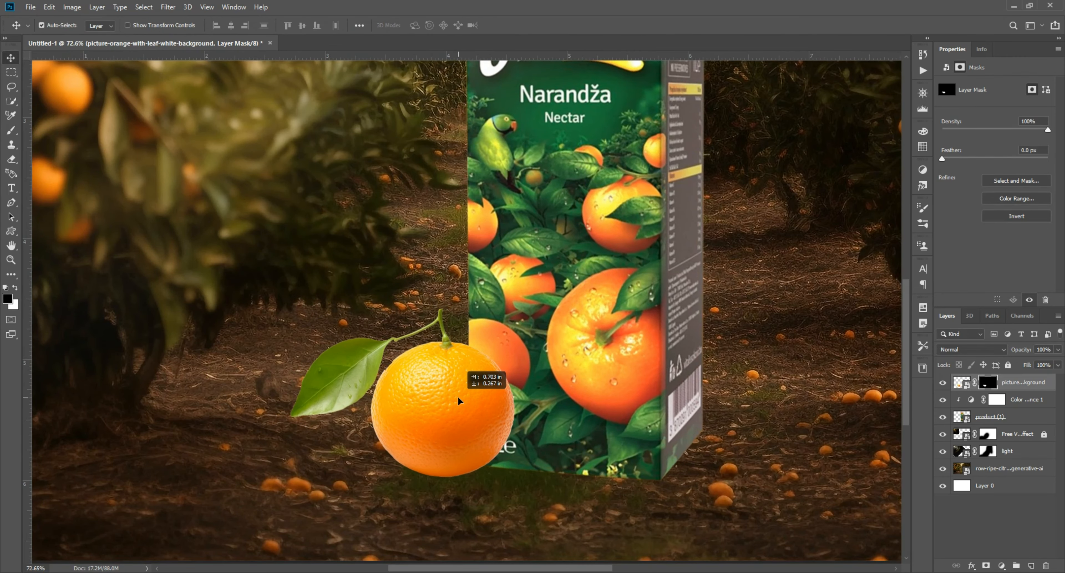
pyautogui.hotkey('ctrl', '0')
pyautogui.scroll(2, 396, 449)
pyautogui.moveTo(396, 449); pyautogui.dragTo(422, 357)
pyautogui.scroll(5, 411, 455)
pyautogui.moveTo(422, 358); pyautogui.dragTo(421, 356)
pyautogui.scroll(-1, 422, 355)
# - Enlarge the orange slightly and nudge it at the carton's lower-left corner
pyautogui.hotkey('ctrl', 't')
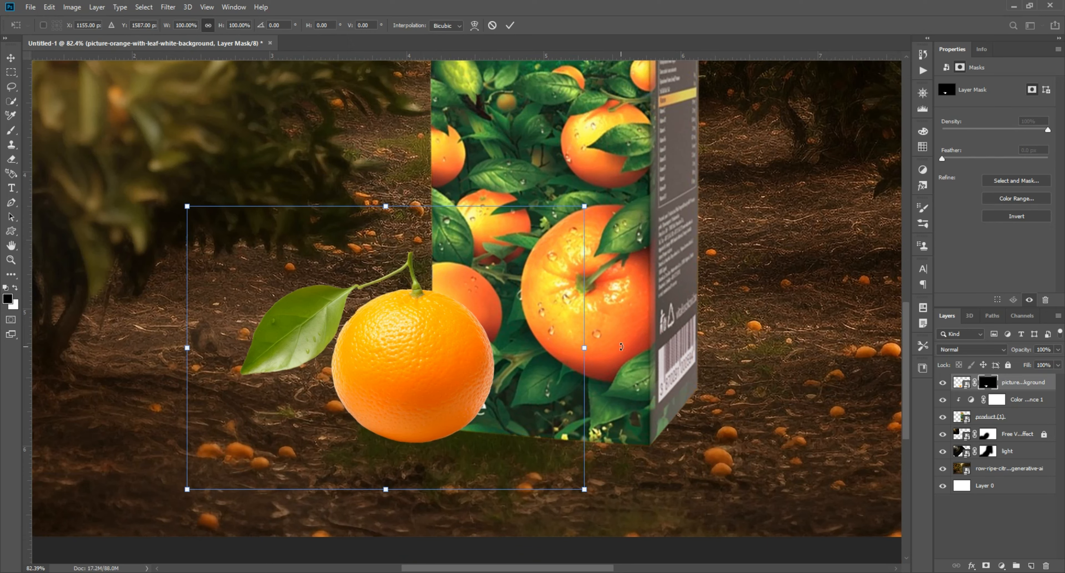
pyautogui.moveTo(585, 349); pyautogui.dragTo(620, 349)
pyautogui.moveTo(451, 366); pyautogui.dragTo(445, 364)
pyautogui.press('Return')
pyautogui.scroll(-3, 507, 344)
pyautogui.scroll(-3, 509, 348)
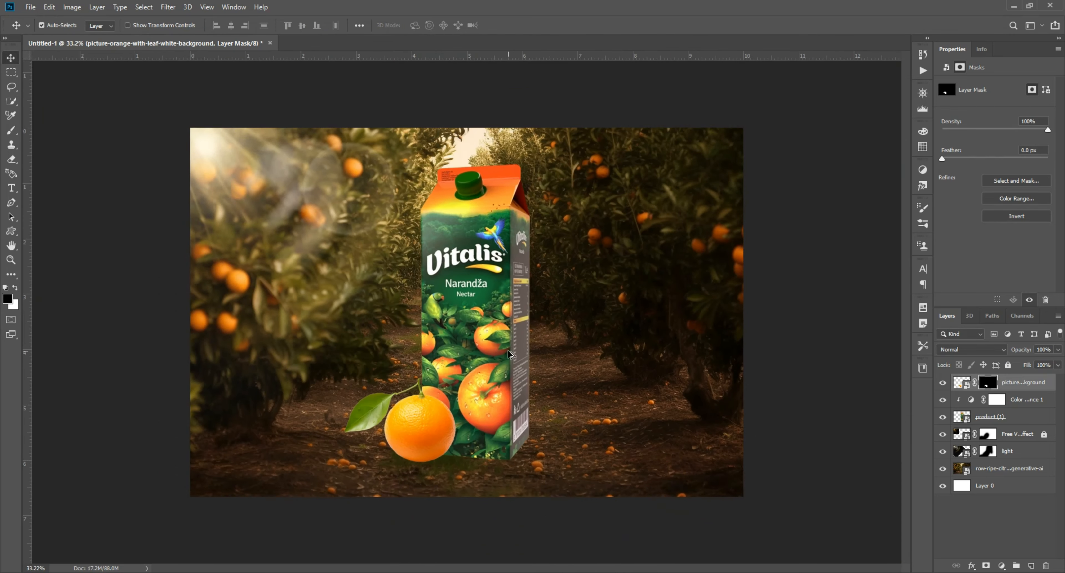
# - Scale the orange down so it overlaps less of the carton's lower-left corner
pyautogui.hotkey('ctrl', 't')
pyautogui.moveTo(499, 442); pyautogui.dragTo(466, 442)
pyautogui.moveTo(410, 451); pyautogui.dragTo(455, 318)
pyautogui.scroll(8, 408, 452)
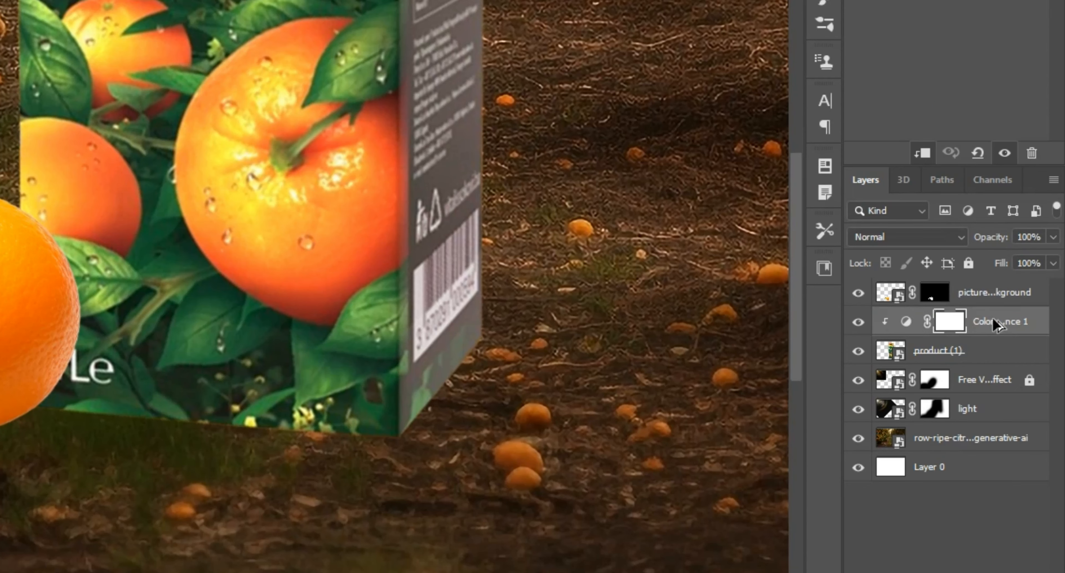
# - Duplicate the carton's Color Balance adjustment above the orange layer and clip the copy to the orange
pyautogui.moveTo(1022, 397); pyautogui.dragTo(1018, 376)
pyautogui.keyDown('alt'); pyautogui.click(981, 306); pyautogui.keyUp('alt')
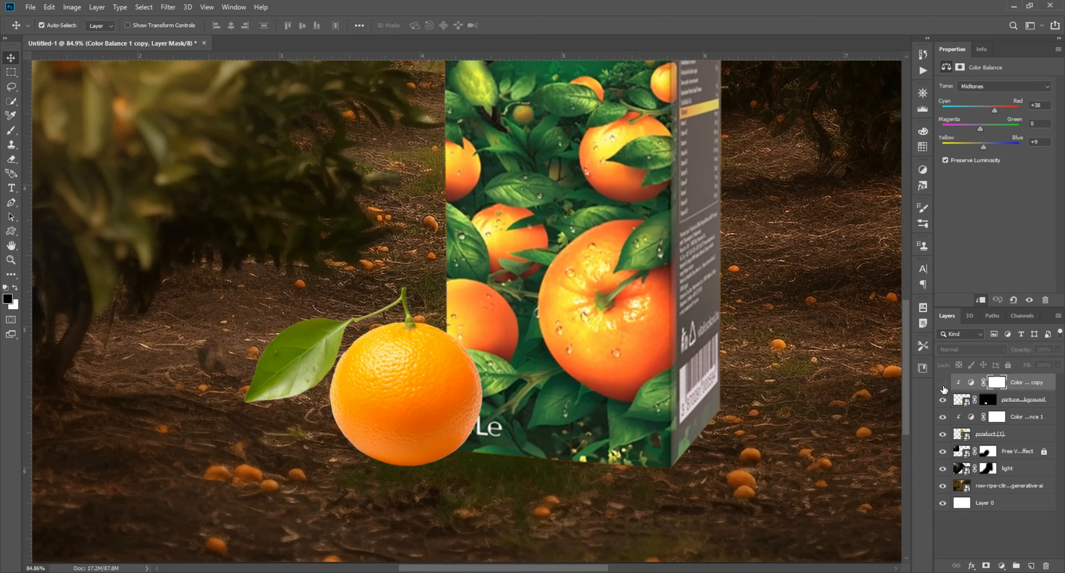
pyautogui.click(943, 386)
pyautogui.scroll(-8, 463, 382)
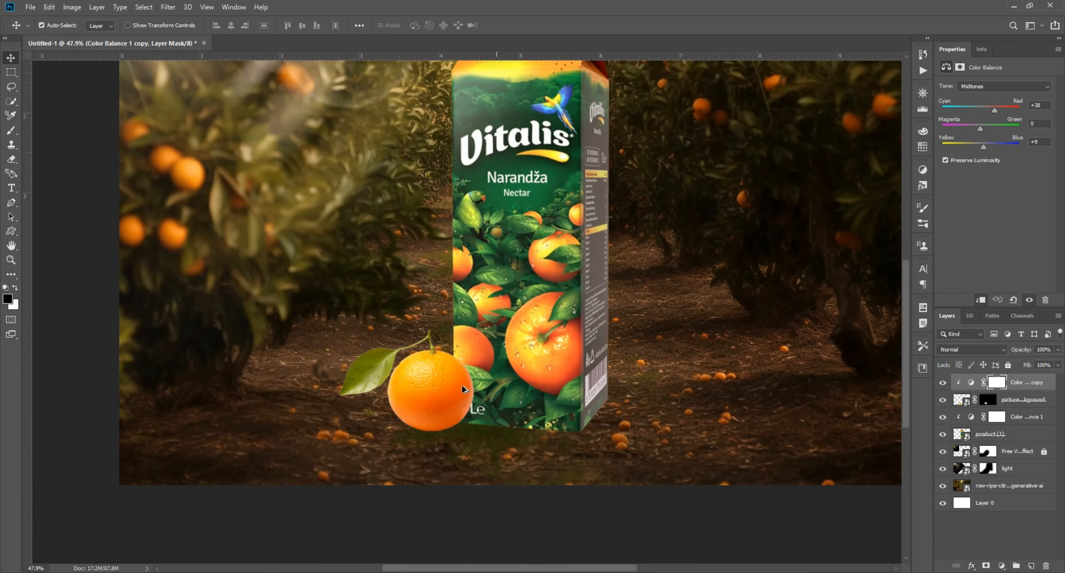
# - Reposition the orange at the carton's lower-left corner, at about X 2.36 in and Y 4.42 in
pyautogui.scroll(7, 409, 467)
pyautogui.moveTo(402, 504); pyautogui.dragTo(402, 414)
pyautogui.moveTo(403, 411); pyautogui.dragTo(410, 427)
pyautogui.scroll(-3, 411, 427)
pyautogui.scroll(-4, 435, 441)
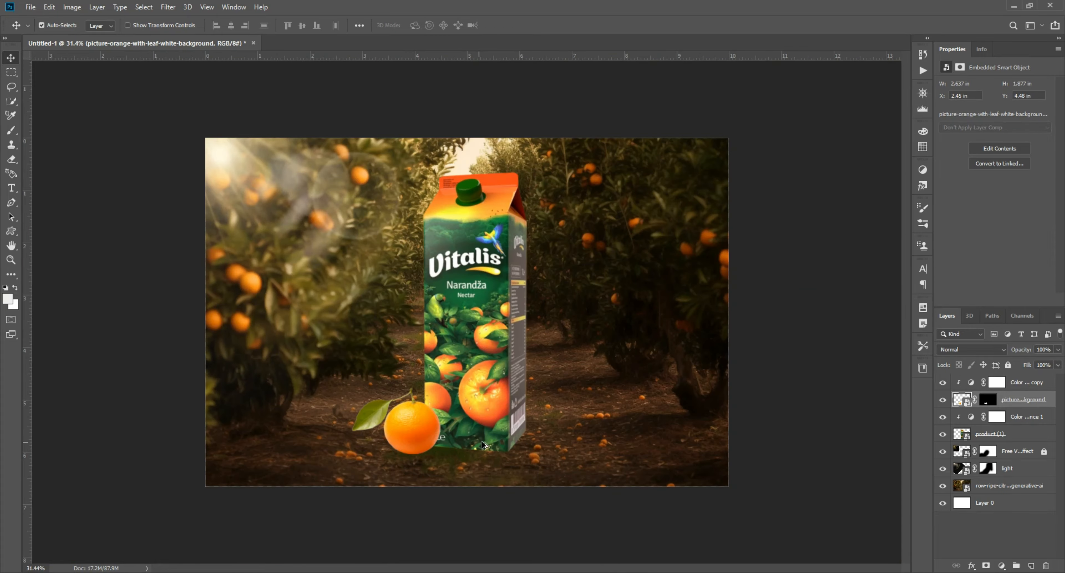
pyautogui.scroll(5, 451, 413)
pyautogui.moveTo(399, 488); pyautogui.dragTo(392, 489)
pyautogui.scroll(-2, 507, 501)
pyautogui.scroll(3, 521, 503)
pyautogui.hotkey('shift', 'Up')
pyautogui.hotkey('shift', 'Up')
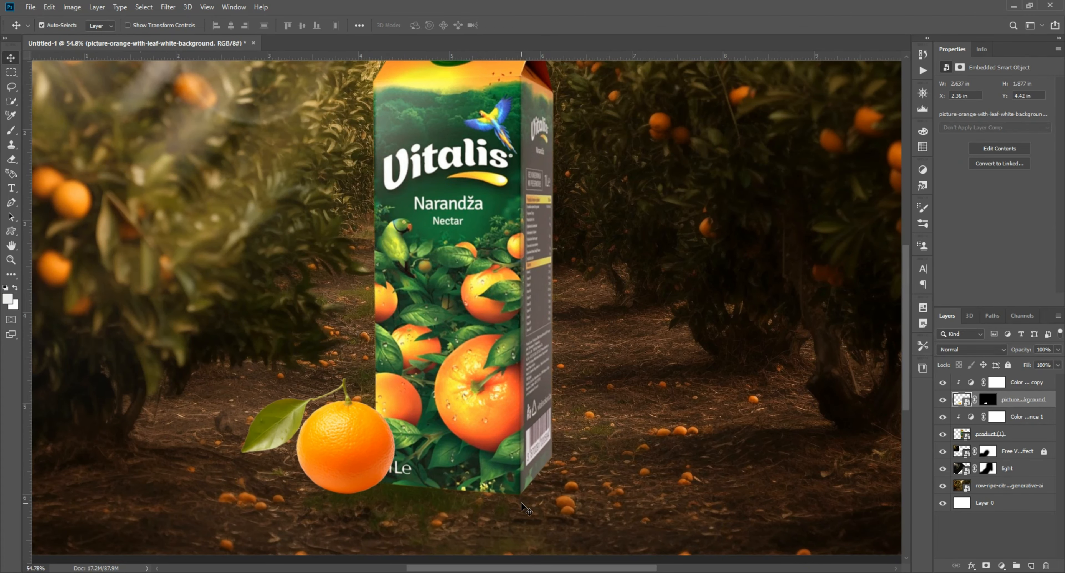
pyautogui.scroll(-3, 521, 508)
pyautogui.scroll(1, 489, 475)
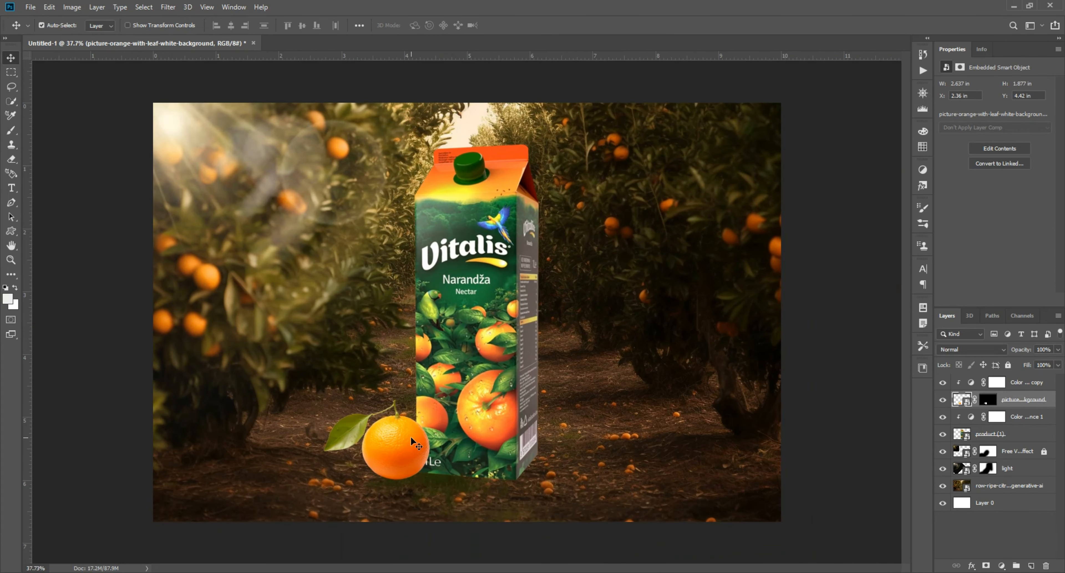
# - Rotate the orange counterclockwise so its leaf hangs downward, and raise it to about Y 4.24 in
pyautogui.hotkey('ctrl', 't')
pyautogui.moveTo(484, 476); pyautogui.dragTo(478, 394)
pyautogui.moveTo(382, 444); pyautogui.dragTo(409, 434)
pyautogui.scroll(9, 409, 453)
pyautogui.hotkey('shift', 'Up')
pyautogui.hotkey('shift', 'Up')
pyautogui.hotkey('shift', 'Up')
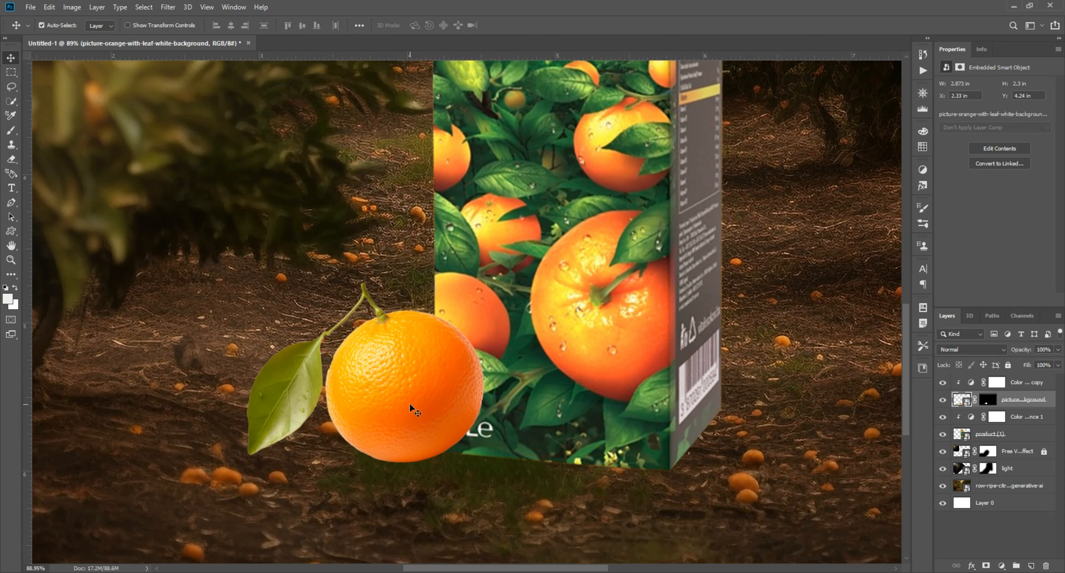
# - Nudge the orange down to about Y 4.32 in so it rests on the ground by the carton
pyautogui.scroll(-9, 427, 452)
pyautogui.press('Down')
pyautogui.press('Down')
pyautogui.press('Down')
pyautogui.press('Down')
pyautogui.press('Down')
pyautogui.press('Down')
pyautogui.press('Down')
pyautogui.press('Down')
pyautogui.press('Down')
pyautogui.press('Down')
pyautogui.press('Down')
pyautogui.press('Down')
pyautogui.press('Down')
pyautogui.press('Down')
pyautogui.press('Down')
pyautogui.press('Down')
pyautogui.press('Down')
pyautogui.press('Down')
pyautogui.press('Down')
pyautogui.press('Down')
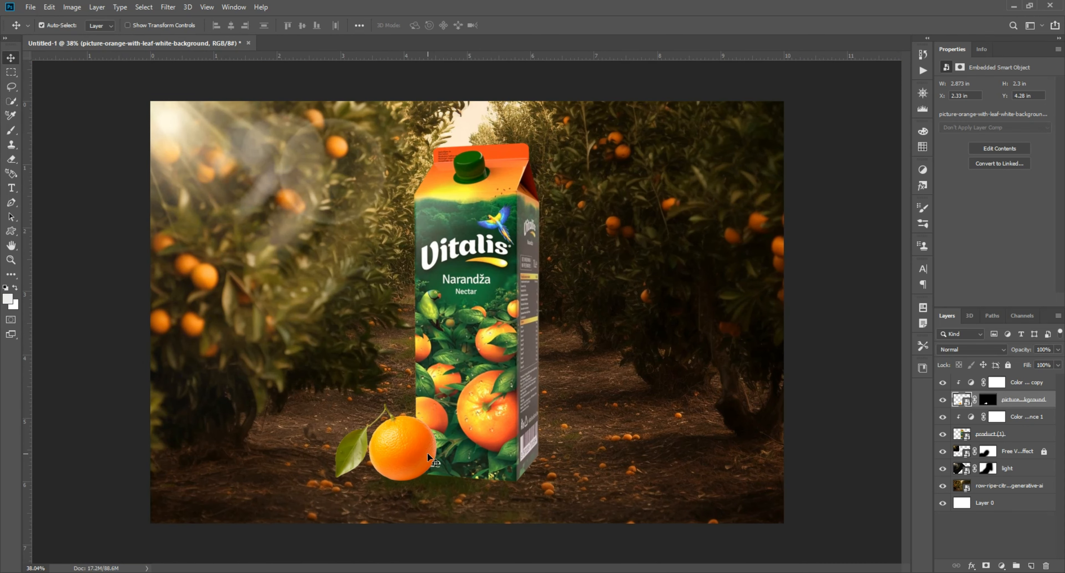
pyautogui.scroll(1, 726, 445)
pyautogui.scroll(-1, 685, 436)
# - Place the butterflies image pngwing.com (10) from the orang folder beside the carton's upper right, scaled to about 37.45%
pyautogui.moveTo(569, 572)
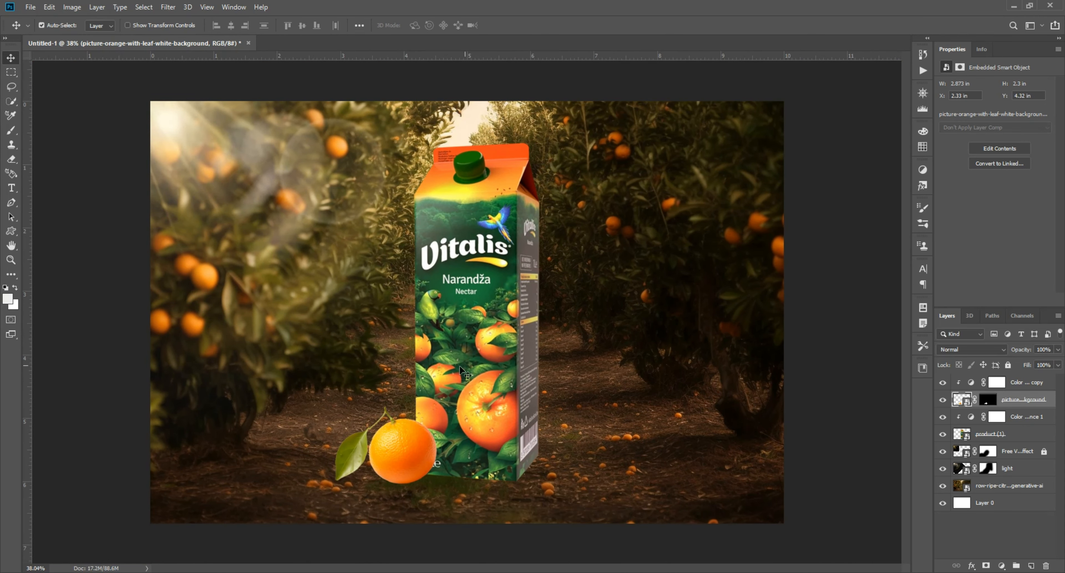
pyautogui.click(557, 545)
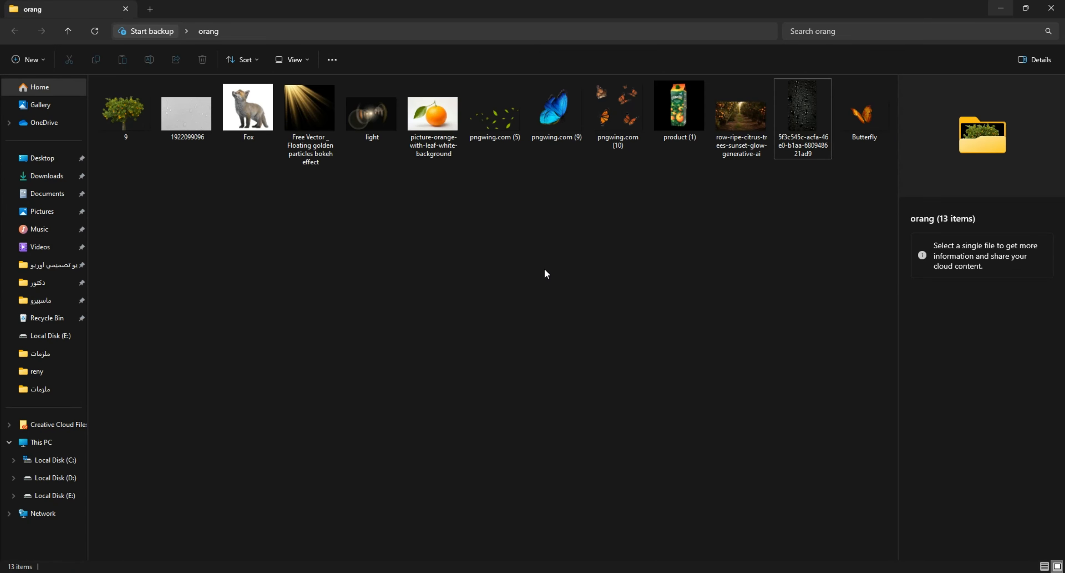
pyautogui.moveTo(617, 110); pyautogui.dragTo(432, 219)
pyautogui.hotkey('ctrl', 't')
pyautogui.moveTo(767, 305); pyautogui.dragTo(447, 308)
pyautogui.moveTo(370, 322); pyautogui.dragTo(669, 222)
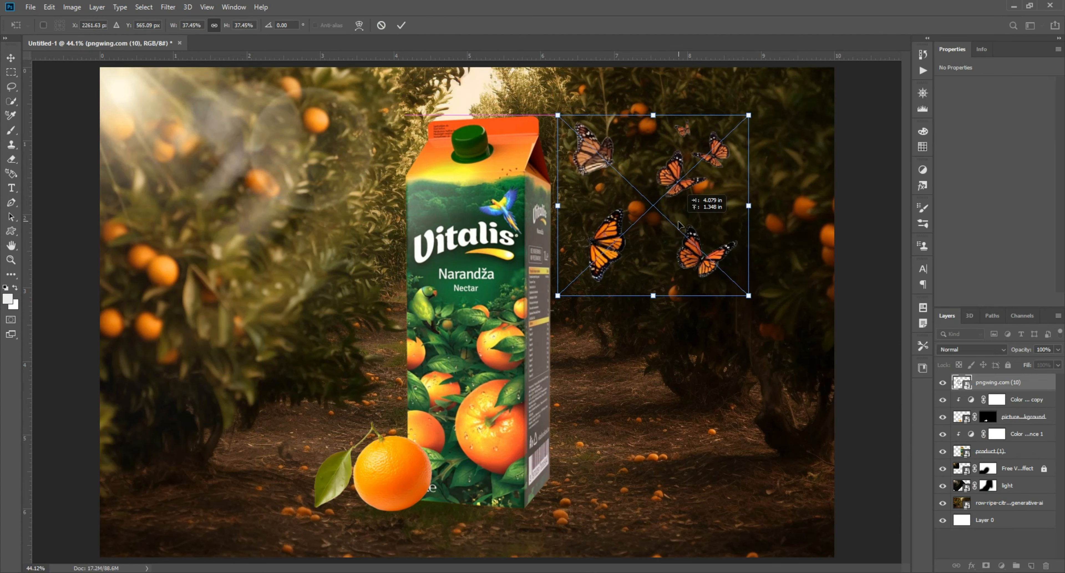
pyautogui.press('Return')
# - Scale the butterflies down to about 25.06% and place them close to the carton's upper-right edge
pyautogui.scroll(5, 765, 190)
pyautogui.moveTo(592, 237); pyautogui.dragTo(615, 254)
pyautogui.hotkey('ctrl', 't')
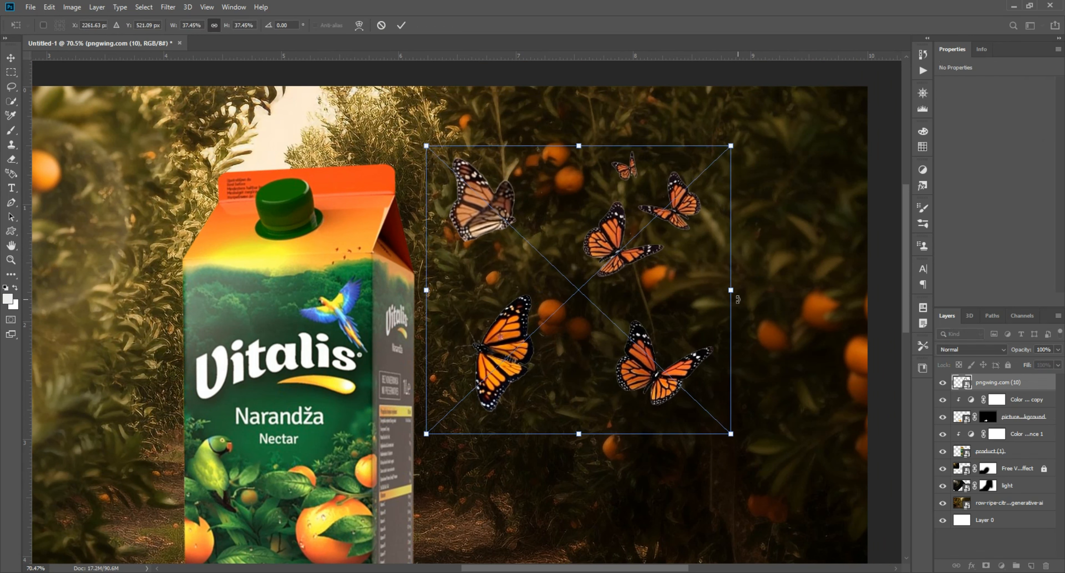
pyautogui.moveTo(734, 289); pyautogui.dragTo(582, 310)
pyautogui.moveTo(553, 333); pyautogui.dragTo(598, 359)
pyautogui.moveTo(629, 318); pyautogui.dragTo(680, 318)
pyautogui.moveTo(599, 331); pyautogui.dragTo(508, 235)
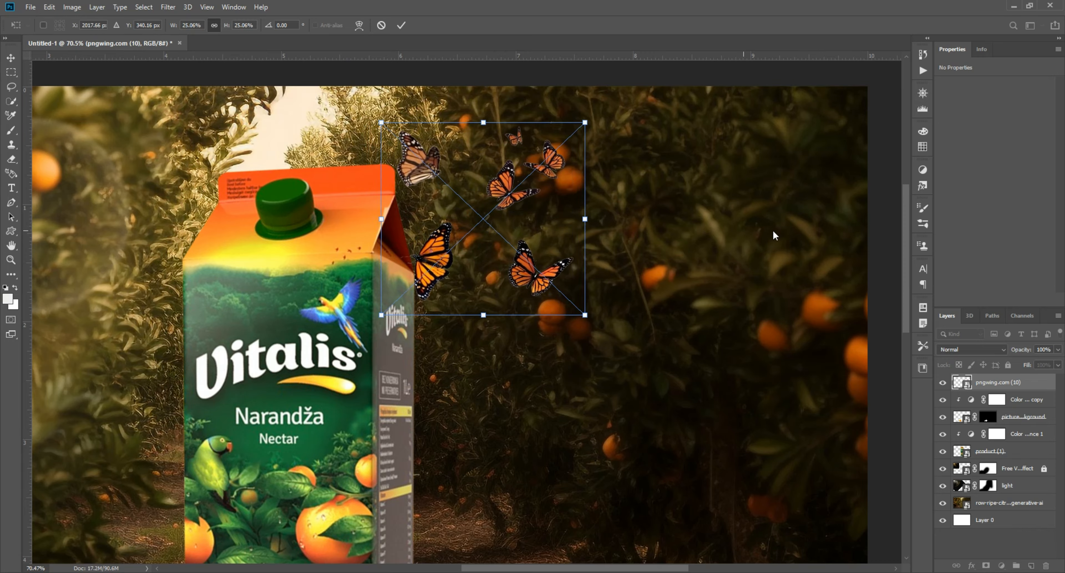
pyautogui.click(774, 236)
pyautogui.scroll(-10, 499, 219)
pyautogui.scroll(10, 564, 189)
pyautogui.moveTo(436, 286); pyautogui.dragTo(452, 286)
pyautogui.hotkey('ctrl', '0')
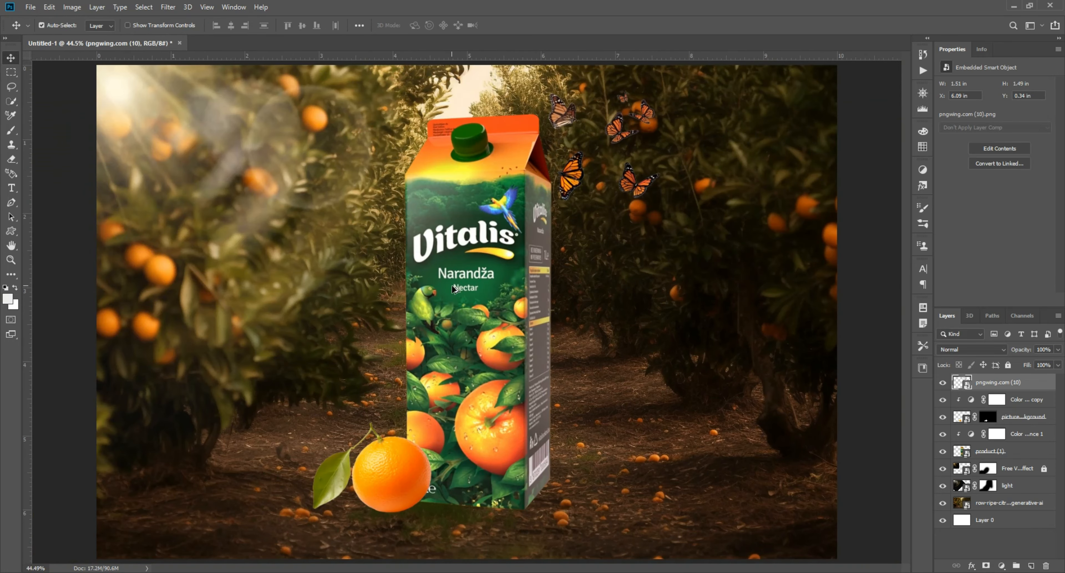
# - Move the butterflies in front of the trees left of the carton and enlarge them to about 1.96 in wide
pyautogui.moveTo(577, 182); pyautogui.dragTo(200, 367)
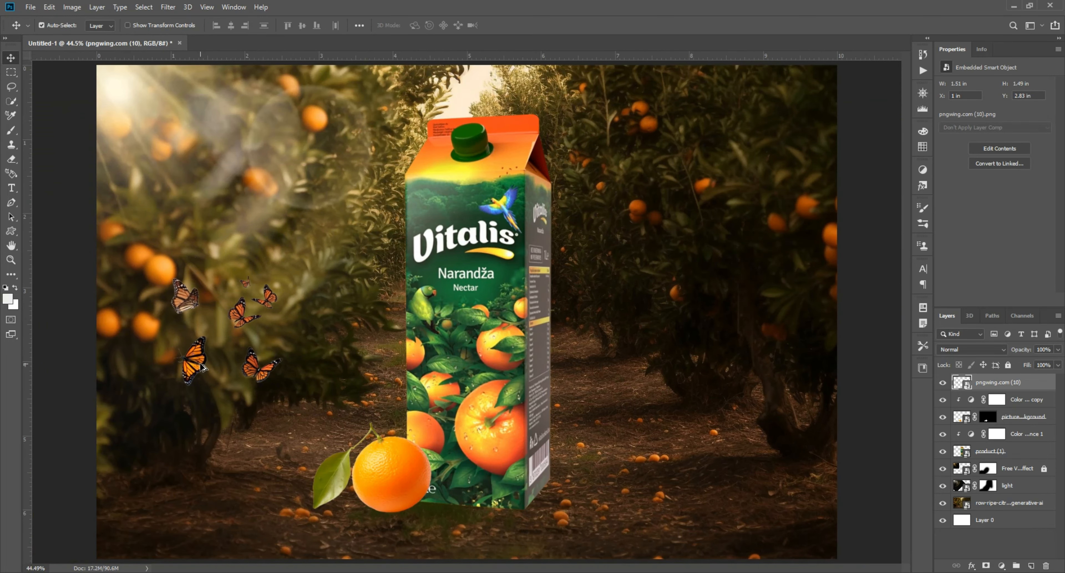
pyautogui.scroll(5, 294, 337)
pyautogui.hotkey('ctrl', 't')
pyautogui.moveTo(461, 318); pyautogui.dragTo(533, 317)
pyautogui.moveTo(386, 356); pyautogui.dragTo(412, 336)
pyautogui.moveTo(544, 293); pyautogui.dragTo(561, 293)
pyautogui.press('Return')
pyautogui.scroll(-5, 601, 290)
pyautogui.scroll(4, 319, 364)
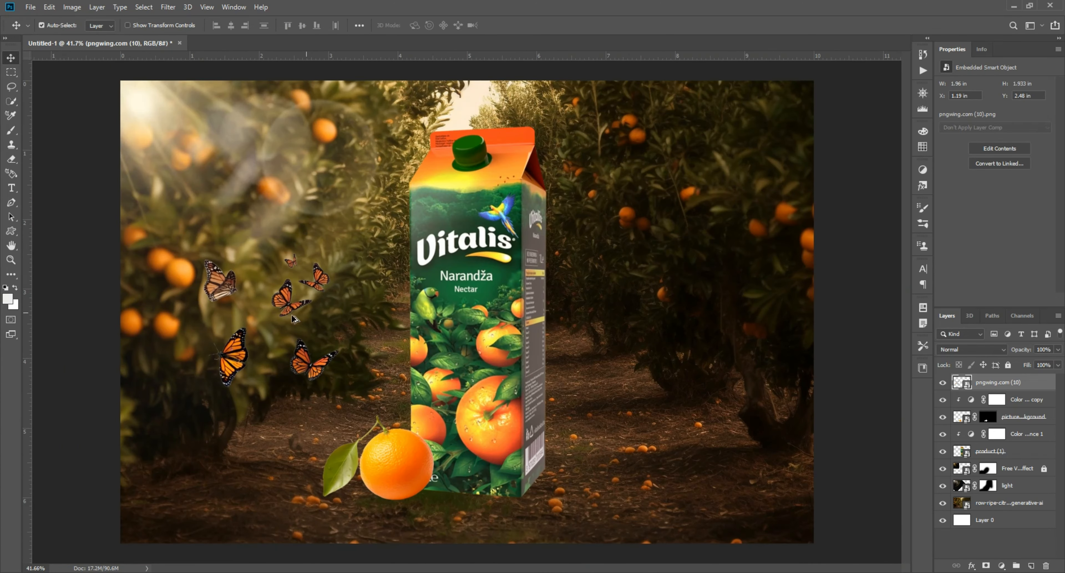
pyautogui.scroll(-2, 308, 370)
pyautogui.moveTo(308, 371); pyautogui.dragTo(310, 373)
pyautogui.scroll(-1, 473, 374)
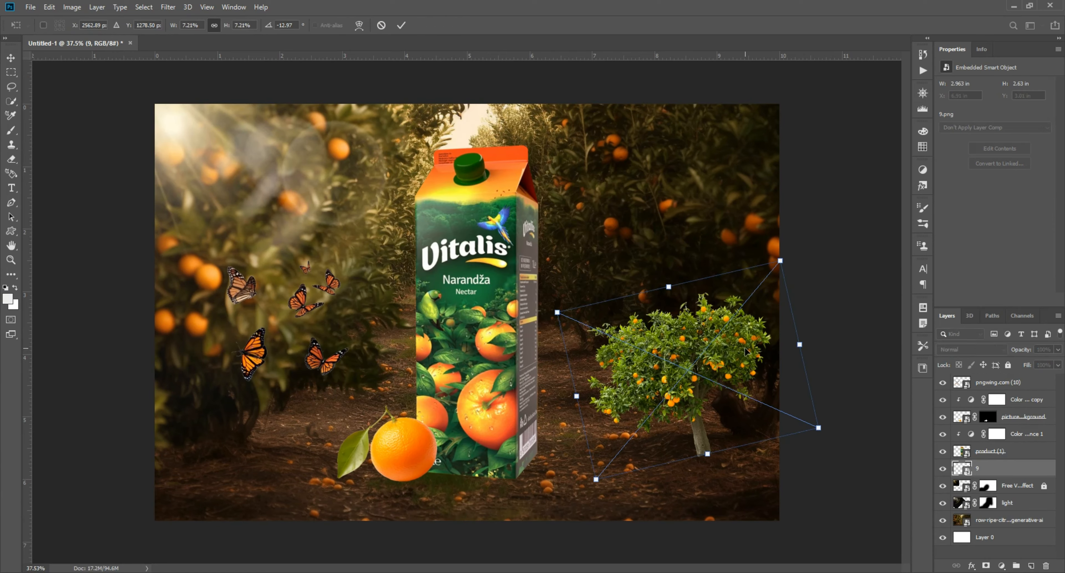
# - Enlarge the tilted orange tree and move it into the lower-left corner of the scene
pyautogui.moveTo(800, 344); pyautogui.dragTo(903, 320)
pyautogui.moveTo(736, 332); pyautogui.dragTo(737, 482)
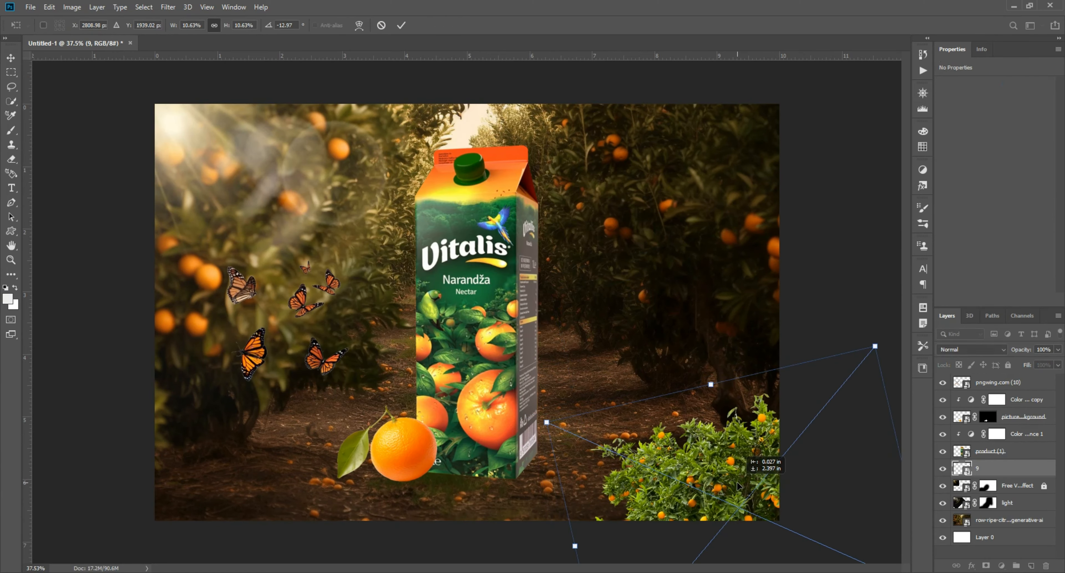
pyautogui.moveTo(542, 419); pyautogui.dragTo(478, 391)
pyautogui.moveTo(678, 455); pyautogui.dragTo(84, 485)
pyautogui.click(868, 200)
# - Flip the orange tree horizontally and adjust its size and position so its foliage fills the scene's lower-left corner
pyautogui.scroll(2, 735, 477)
pyautogui.hotkey('ctrl', 't')
pyautogui.rightClick(169, 449)
pyautogui.click(219, 433)
pyautogui.moveTo(170, 472); pyautogui.dragTo(161, 478)
pyautogui.moveTo(337, 432); pyautogui.dragTo(354, 424)
pyautogui.moveTo(121, 501)
pyautogui.mouseDown()
pyautogui.moveTo(168, 479)
pyautogui.moveTo(131, 490)
pyautogui.mouseUp()
pyautogui.press('Return')
pyautogui.moveTo(45, 478); pyautogui.dragTo(230, 484)
pyautogui.moveTo(230, 484); pyautogui.dragTo(376, 399)
# - Add a Color Balance adjustment clipped to the orange tree with midtones Red +52 and Blue +10
pyautogui.click(1002, 566)
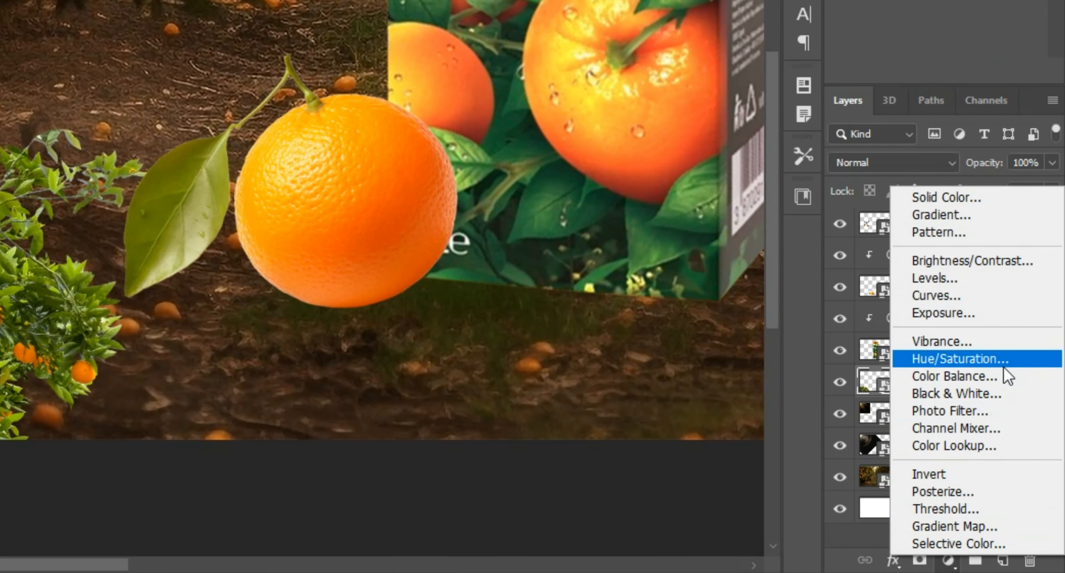
pyautogui.click(1032, 465)
pyautogui.moveTo(980, 111); pyautogui.dragTo(981, 111)
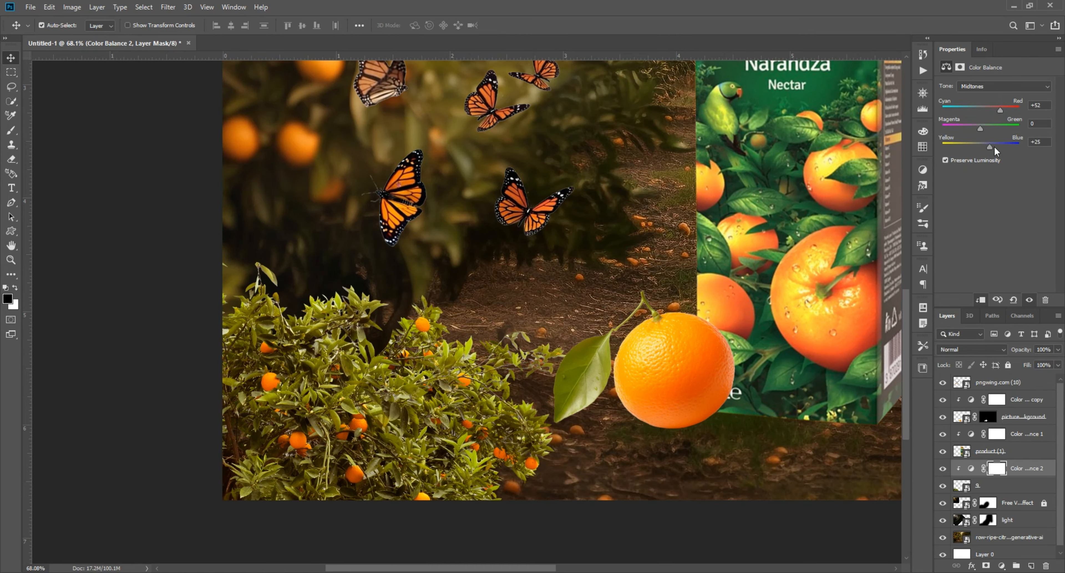
pyautogui.hotkey('ctrl', '0')
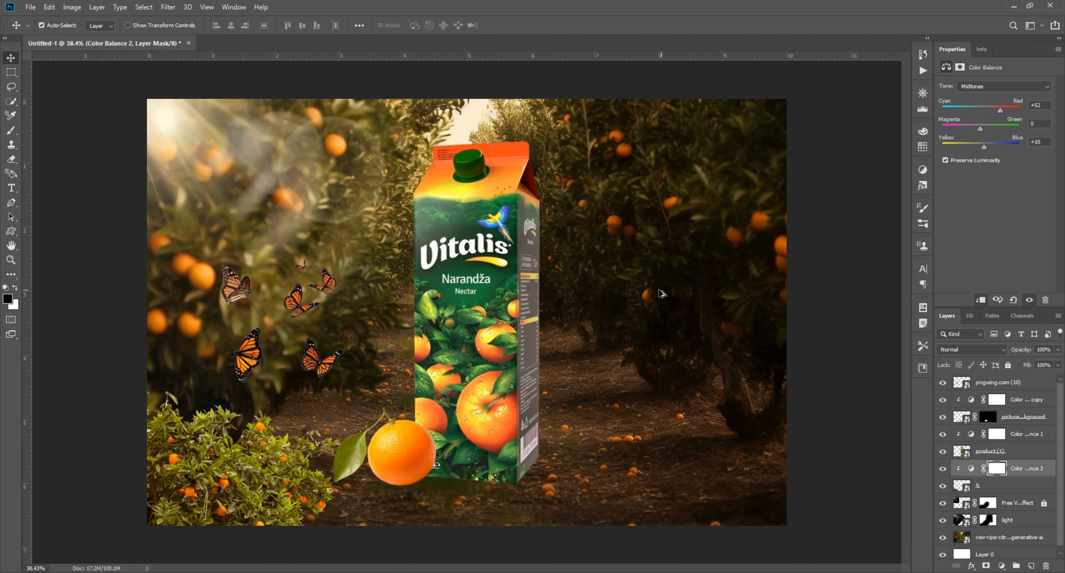
# - Move the orange tree layer and its Color Balance adjustment to the top of the stack and clip the adjustment again
pyautogui.click(817, 380)
pyautogui.scroll(4, 393, 476)
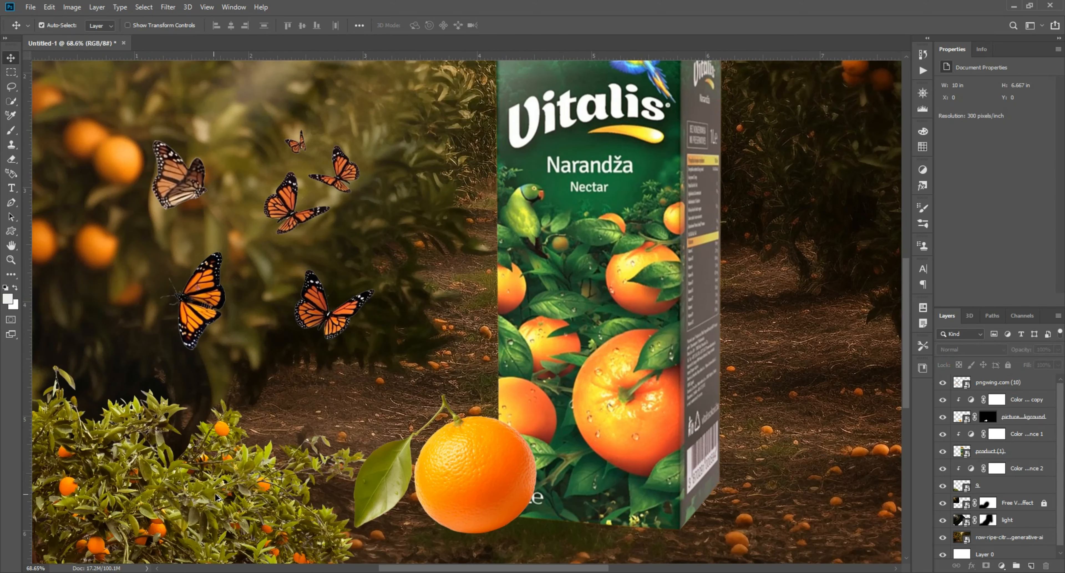
pyautogui.moveTo(986, 380); pyautogui.dragTo(985, 379)
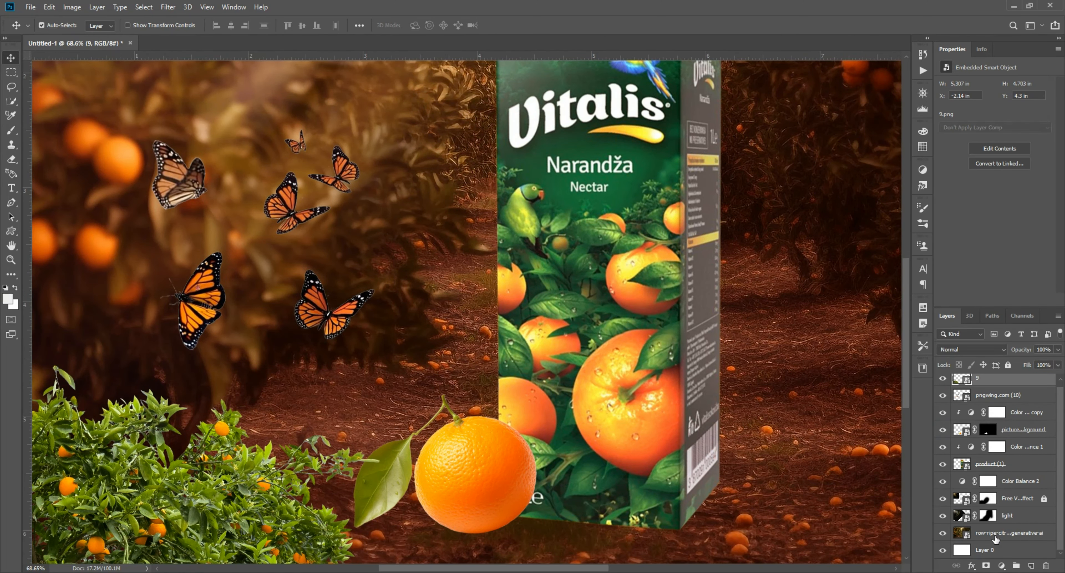
pyautogui.moveTo(1019, 488); pyautogui.dragTo(986, 377)
pyautogui.keyDown('alt'); pyautogui.click(1007, 390); pyautogui.keyUp('alt')
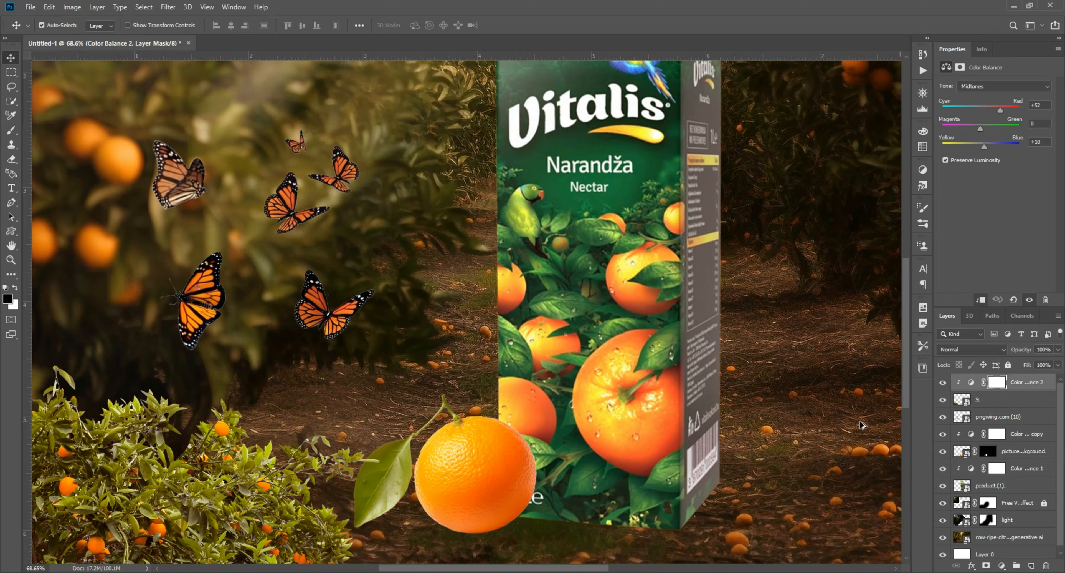
pyautogui.scroll(-6, 860, 426)
pyautogui.scroll(5, 331, 416)
pyautogui.moveTo(327, 418); pyautogui.dragTo(285, 414)
pyautogui.scroll(-5, 455, 290)
pyautogui.scroll(3, 455, 289)
# - Add a layer clipped to the carton, fill it with 50% Gray and set its blend mode to Overlay
pyautogui.click(454, 271)
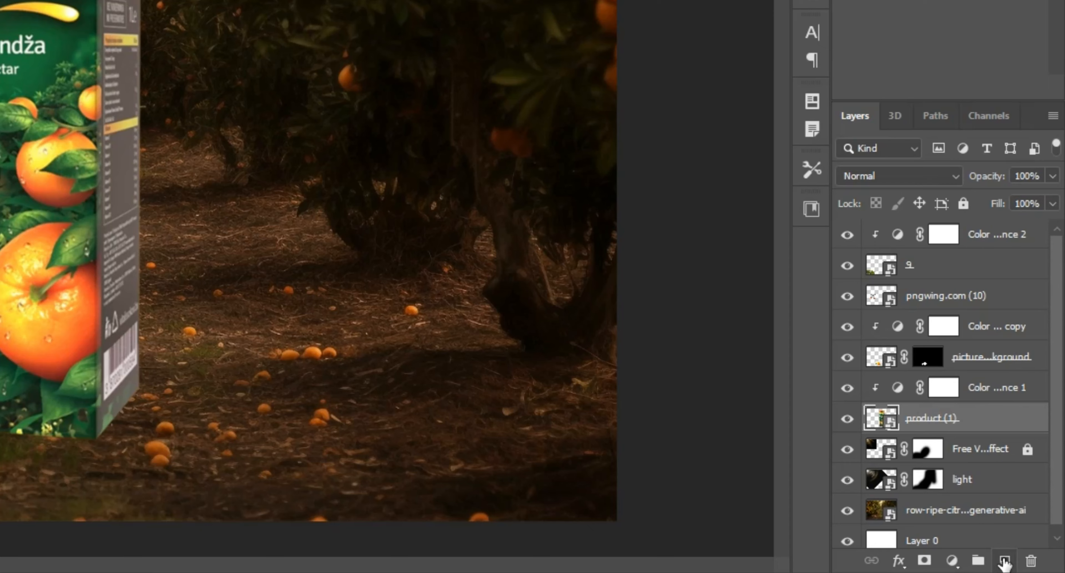
pyautogui.click(1031, 565)
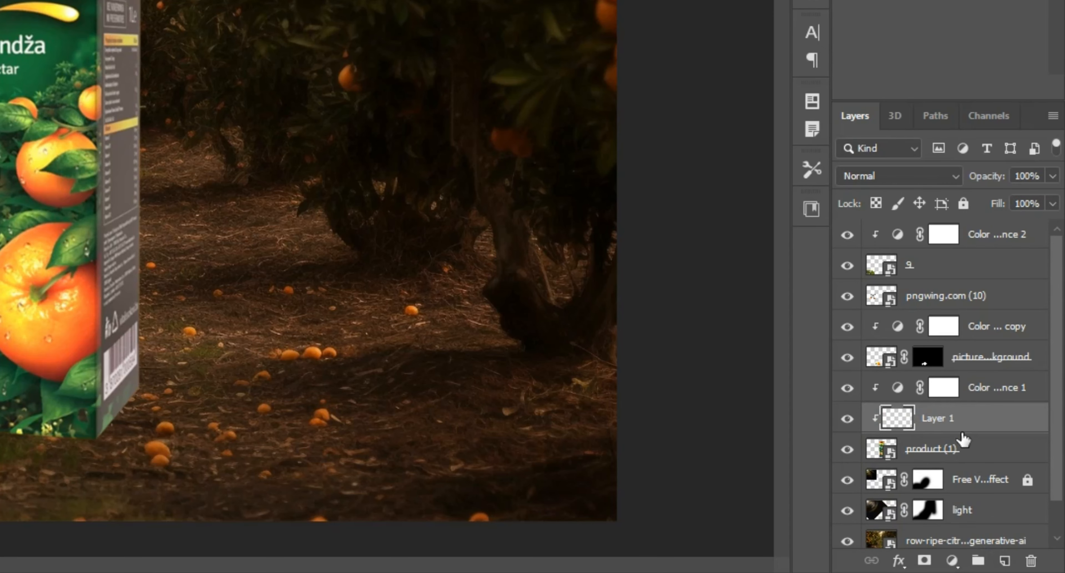
pyautogui.click(107, 16)
pyautogui.click(207, 396)
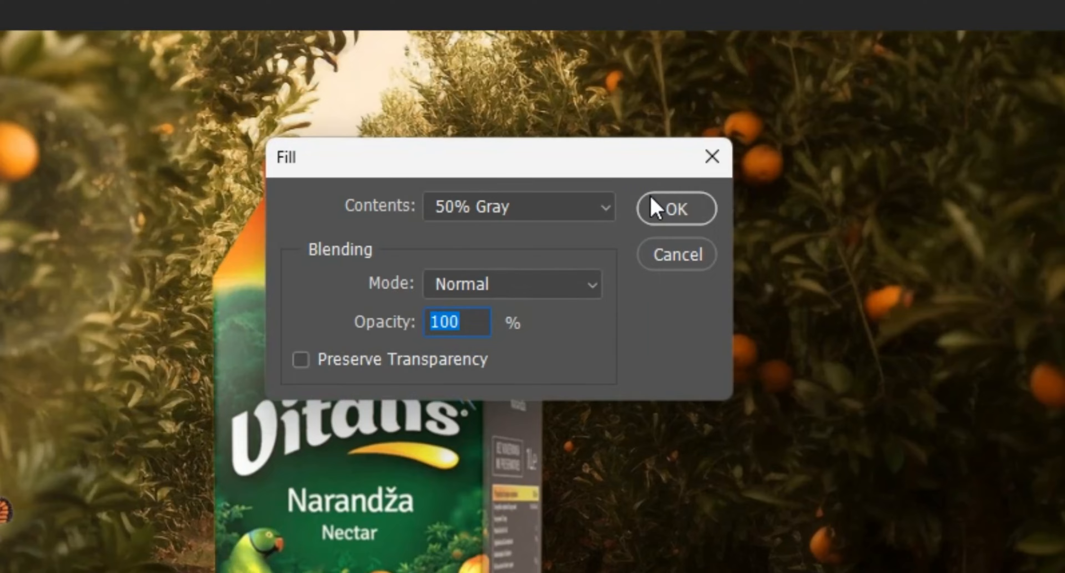
pyautogui.click(658, 208)
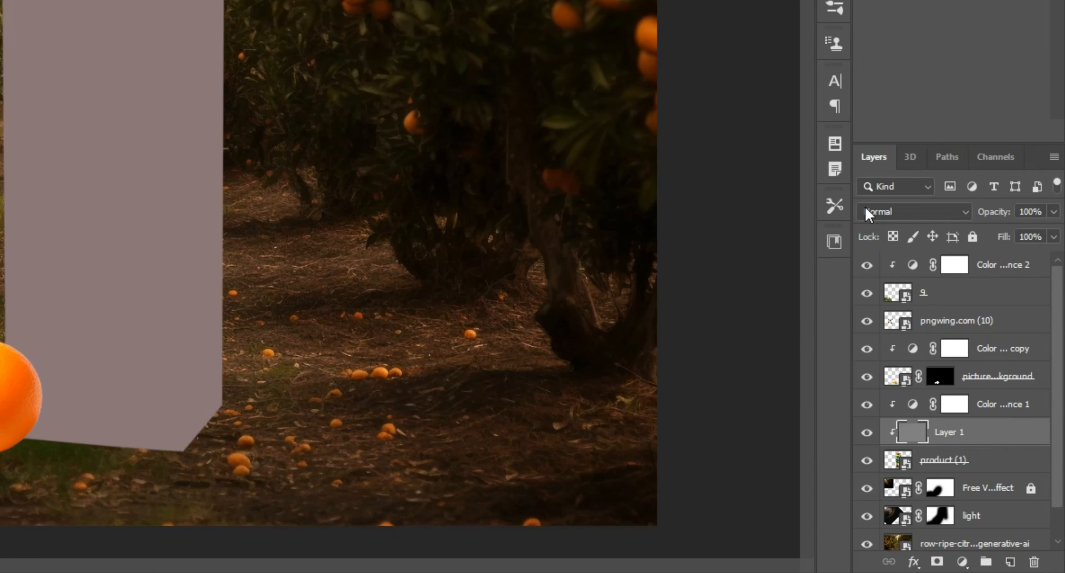
pyautogui.click(972, 350)
pyautogui.click(909, 344)
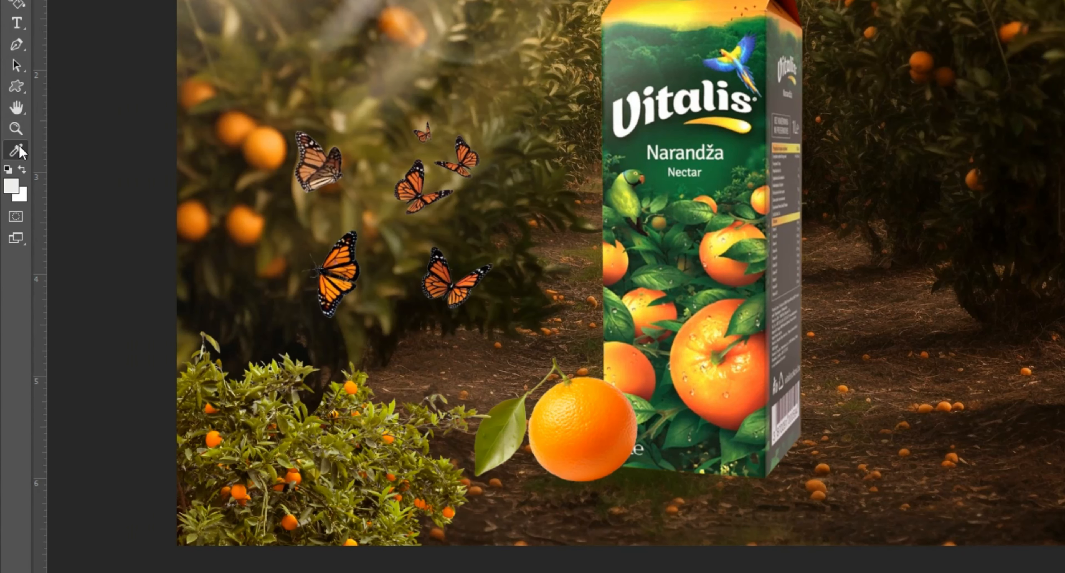
# - Choose the Dodge tool and set its range to Highlights and its exposure to 15%
pyautogui.rightClick(19, 153)
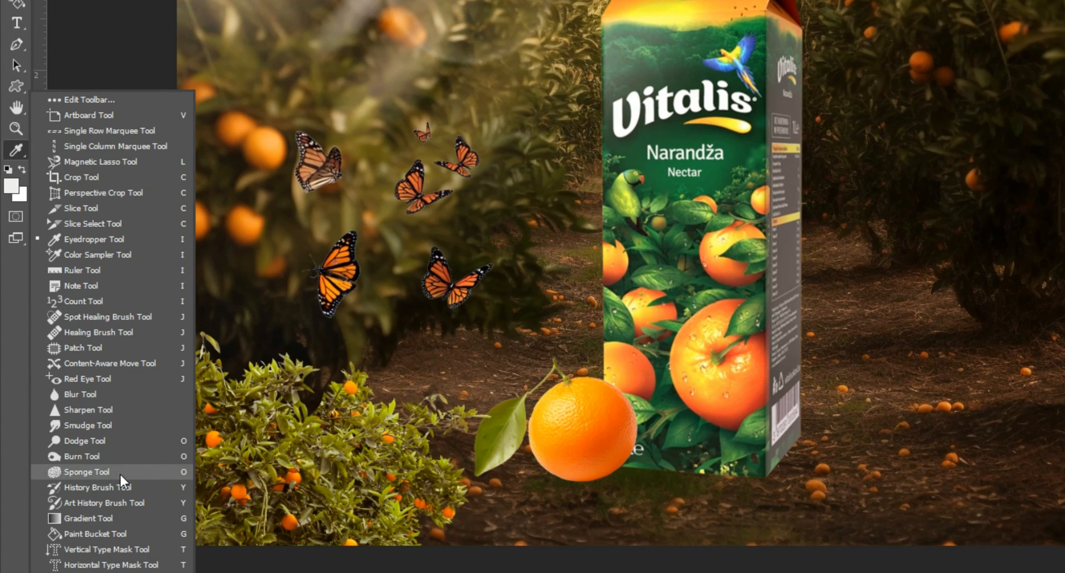
pyautogui.click(141, 440)
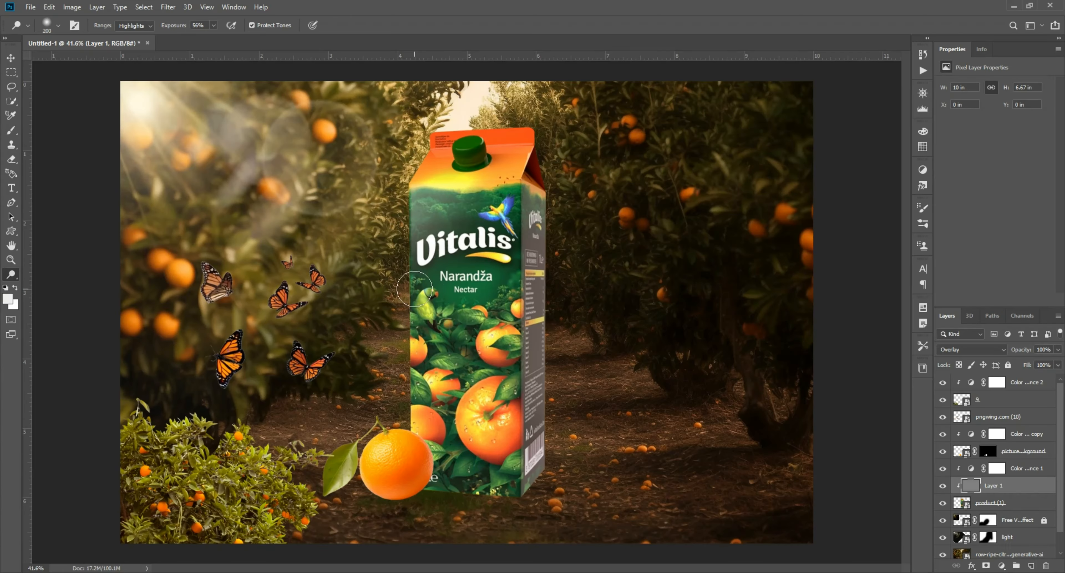
pyautogui.scroll(7, 419, 186)
pyautogui.moveTo(442, 150); pyautogui.dragTo(468, 313)
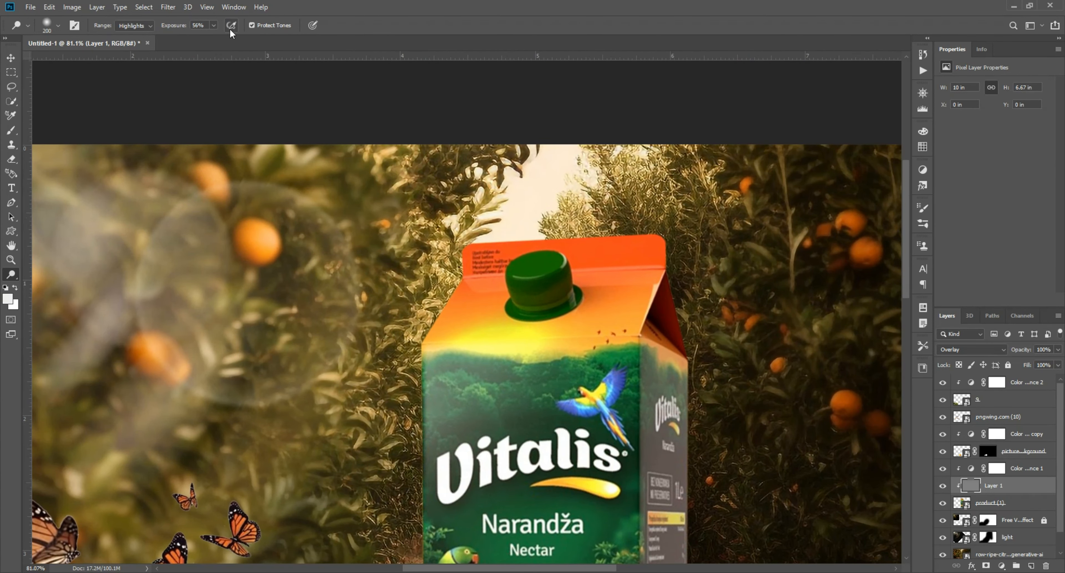
pyautogui.click(150, 25)
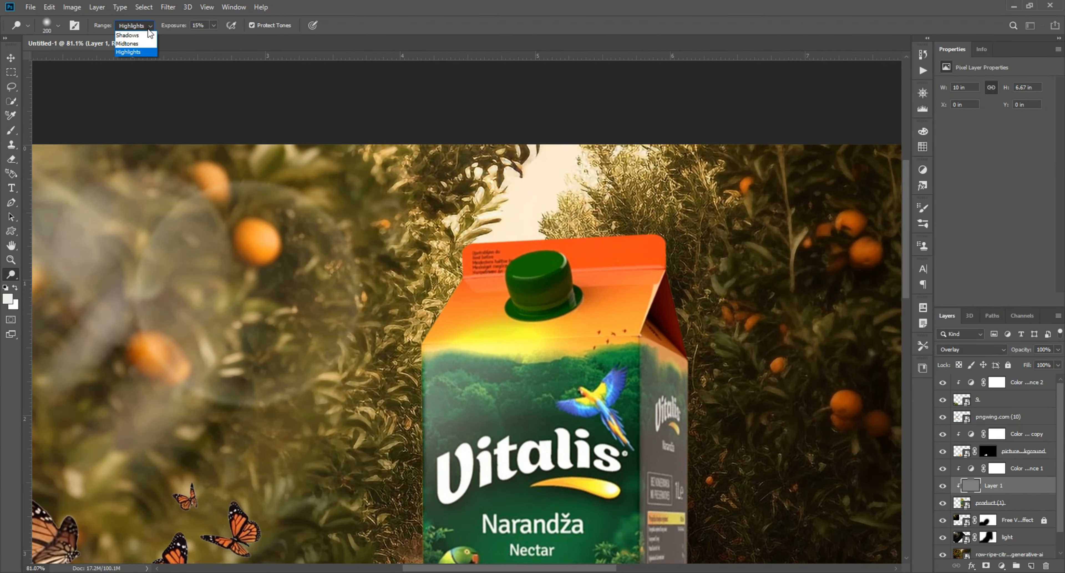
pyautogui.click(149, 29)
pyautogui.click(150, 29)
pyautogui.click(145, 52)
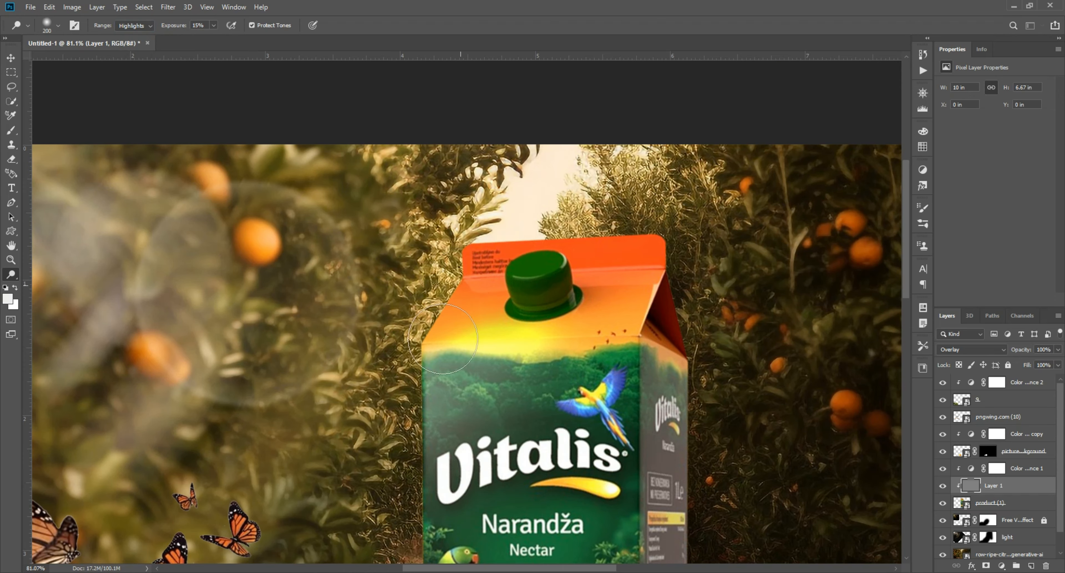
# - Dodge the outer edge of the carton's front face from top to bottom with a 200 px brush
pyautogui.scroll(3, 495, 366)
pyautogui.scroll(-5, 455, 455)
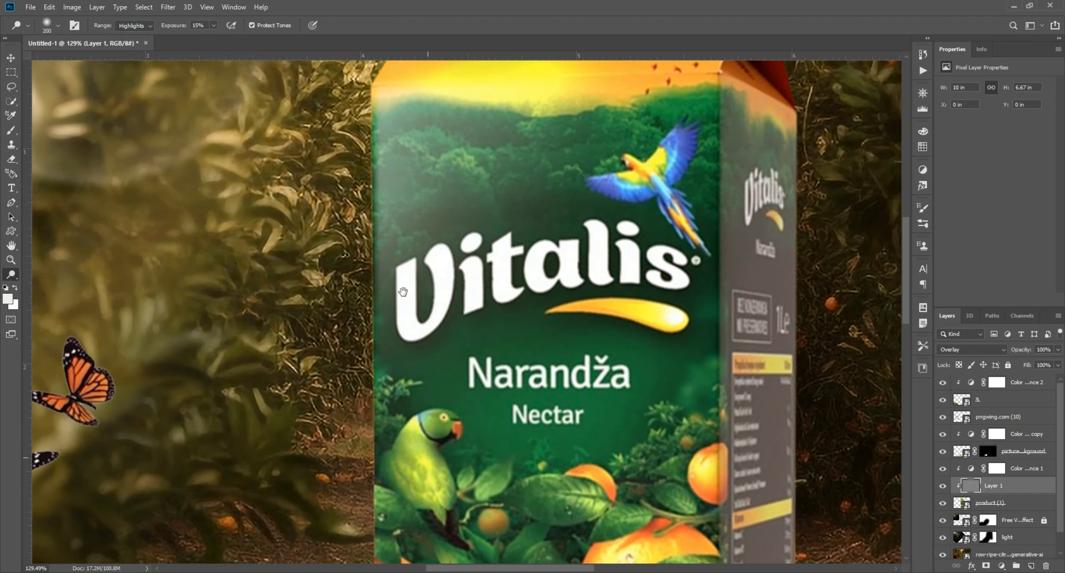
pyautogui.scroll(-10, 398, 541)
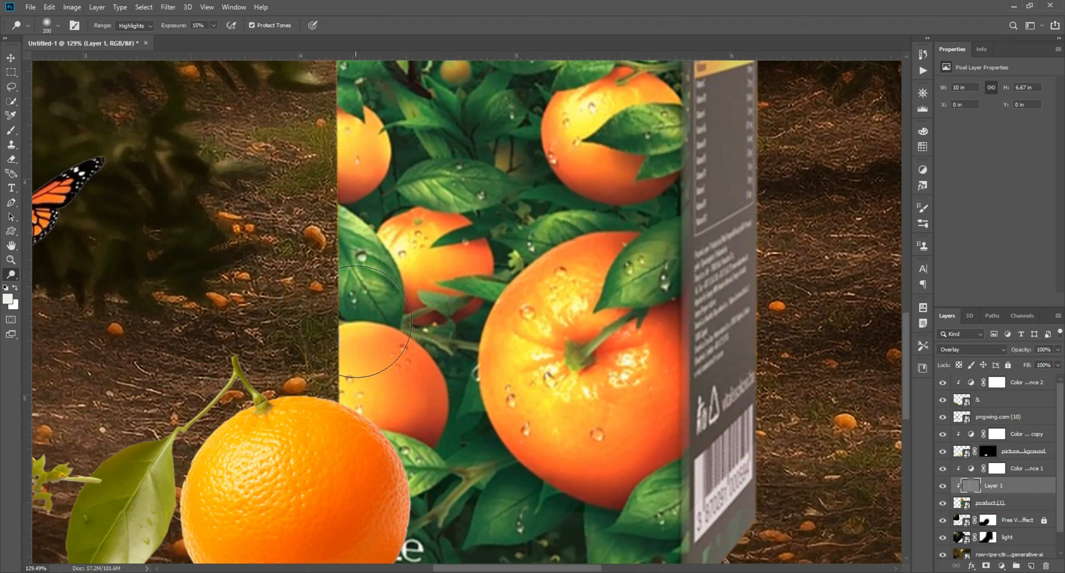
pyautogui.scroll(-3, 450, 249)
pyautogui.scroll(10, 450, 249)
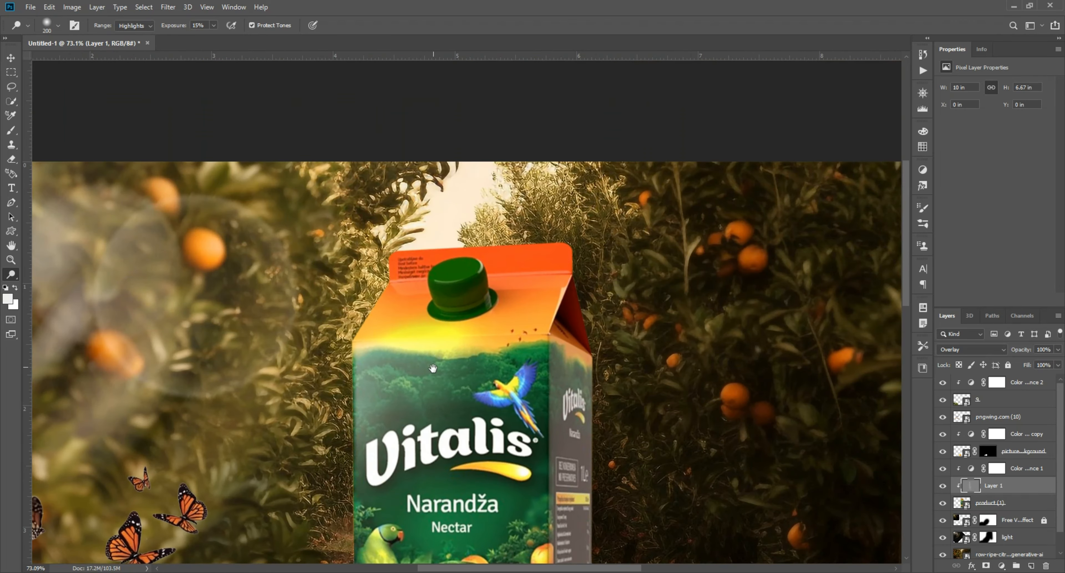
pyautogui.scroll(-12, 440, 388)
pyautogui.hscroll(2, 440, 387)
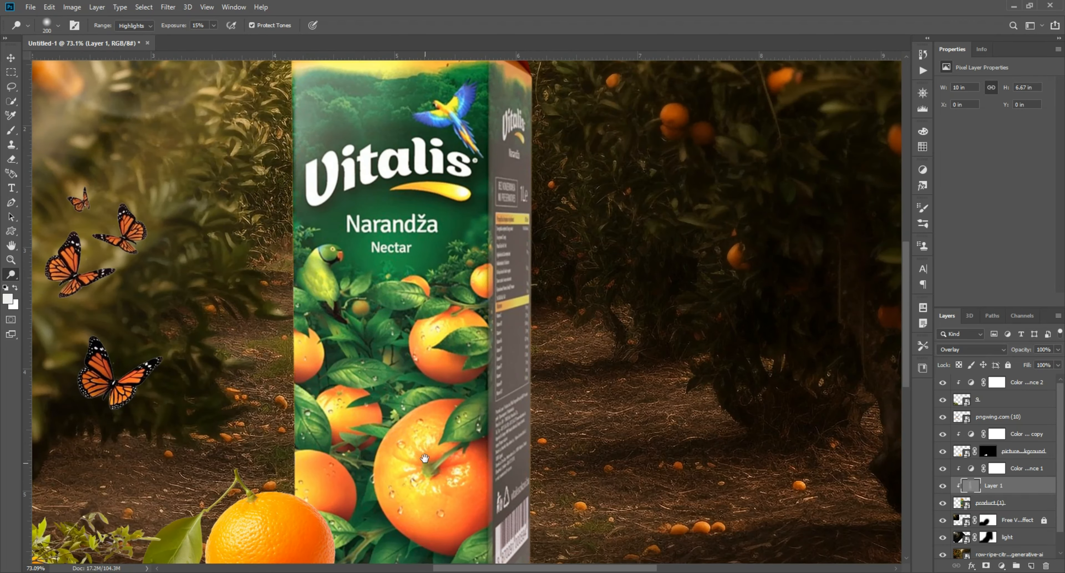
pyautogui.scroll(-3, 351, 380)
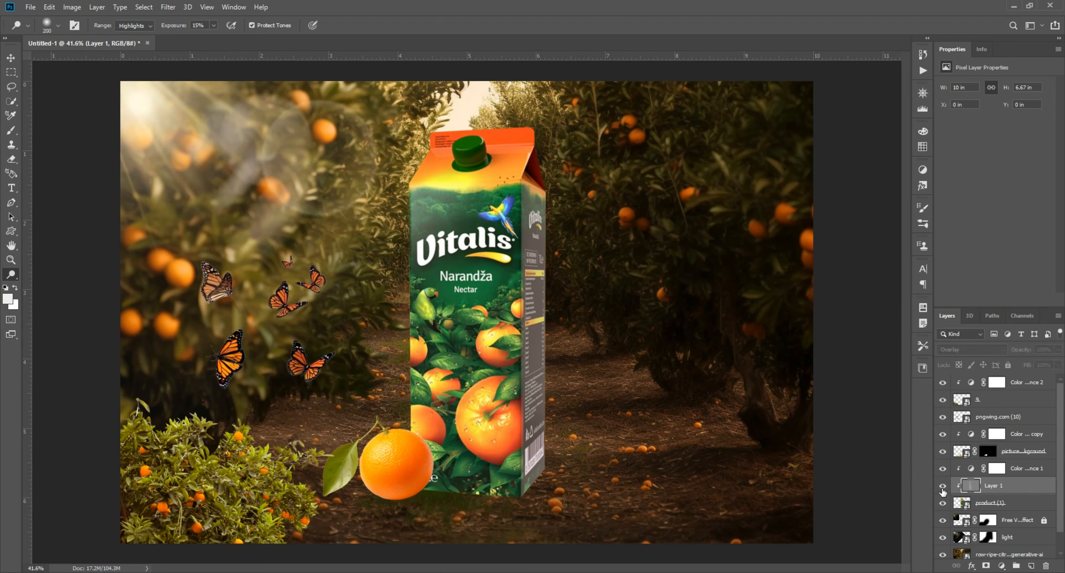
# - Dodge the carton's front corner edge and a vertical highlight down the middle of the front face with a 70 px brush
pyautogui.scroll(3, 459, 191)
pyautogui.moveTo(459, 191); pyautogui.dragTo(423, 209)
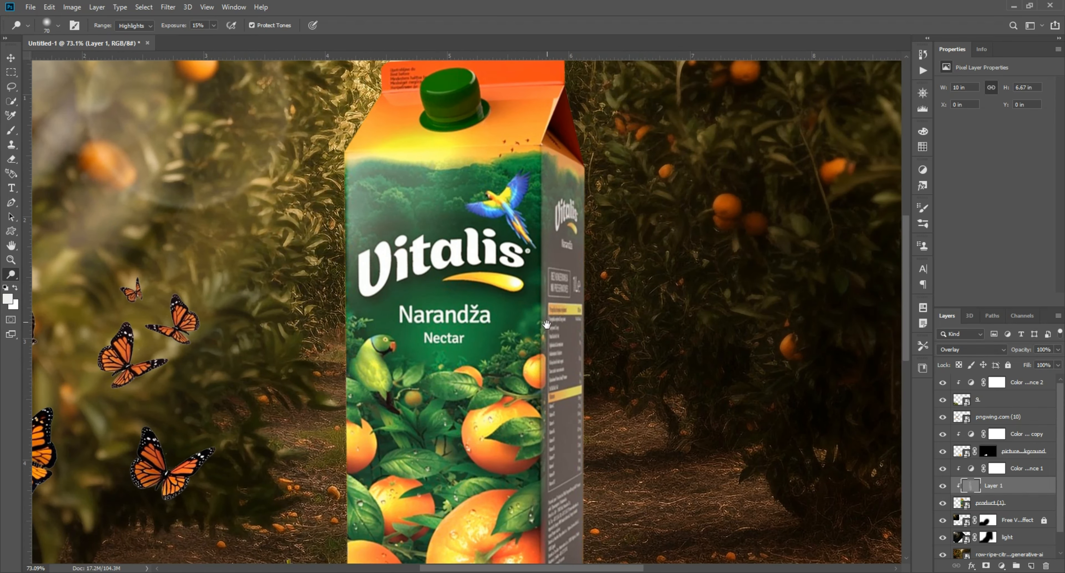
pyautogui.moveTo(546, 324); pyautogui.dragTo(524, 197)
pyautogui.moveTo(534, 428); pyautogui.dragTo(515, 383)
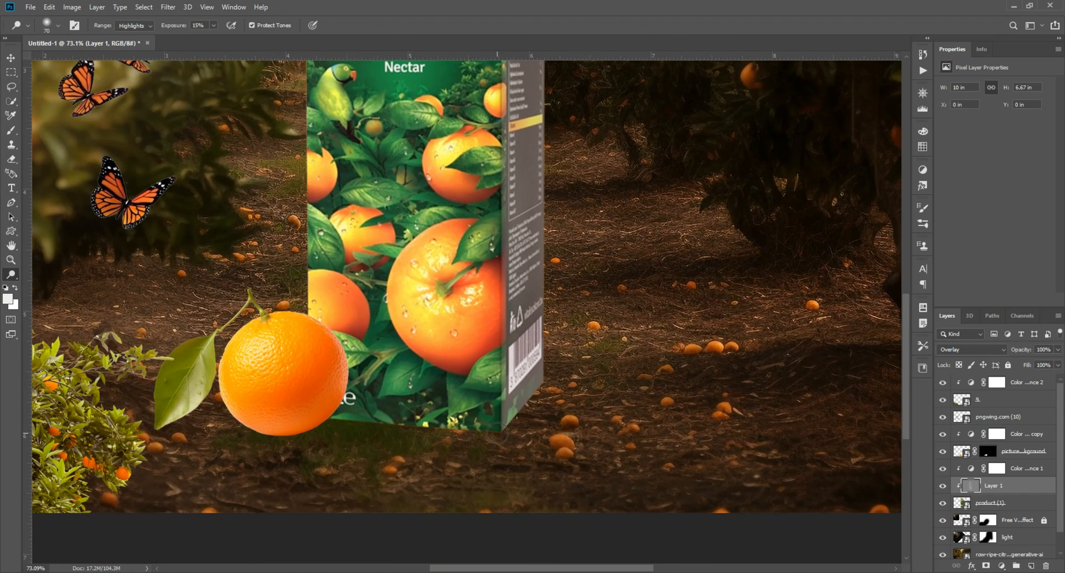
pyautogui.moveTo(404, 372); pyautogui.dragTo(404, 448)
pyautogui.moveTo(398, 218); pyautogui.dragTo(402, 361)
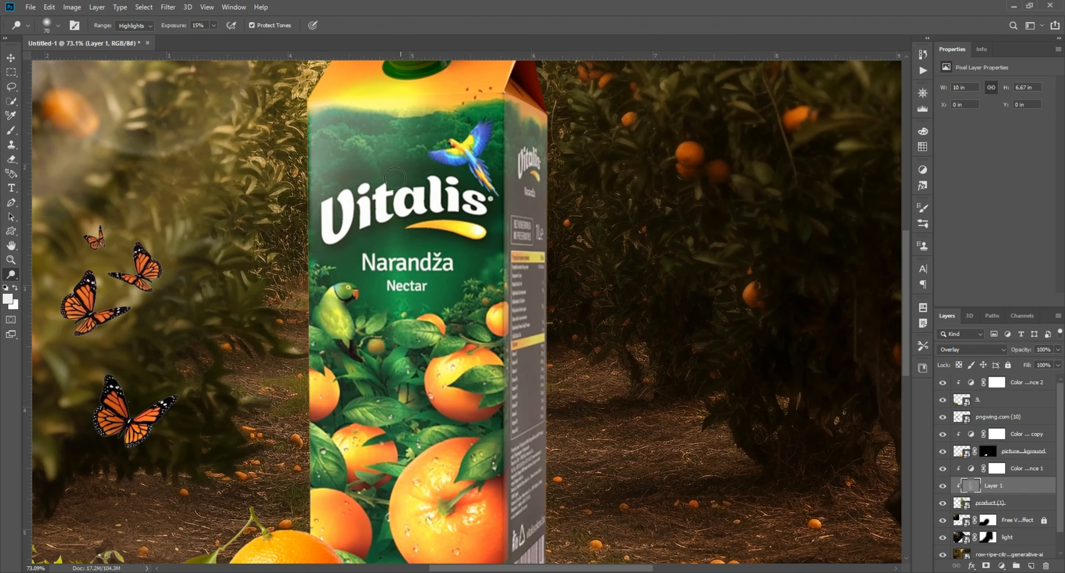
pyautogui.moveTo(399, 240); pyautogui.dragTo(403, 382)
pyautogui.scroll(5, 385, 212)
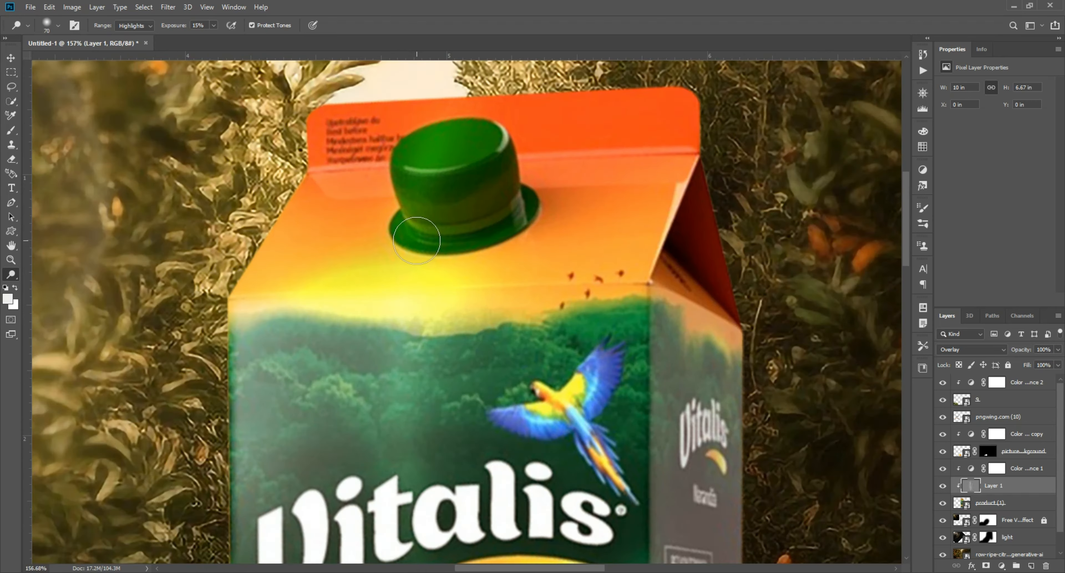
# - Brighten the top of the green cap and the fold beside it with Dodge strokes, enlarging the brush to 40 px
pyautogui.moveTo(412, 152)
pyautogui.mouseDown()
pyautogui.moveTo(467, 141)
pyautogui.moveTo(460, 129)
pyautogui.moveTo(494, 139)
pyautogui.moveTo(414, 167)
pyautogui.mouseUp()
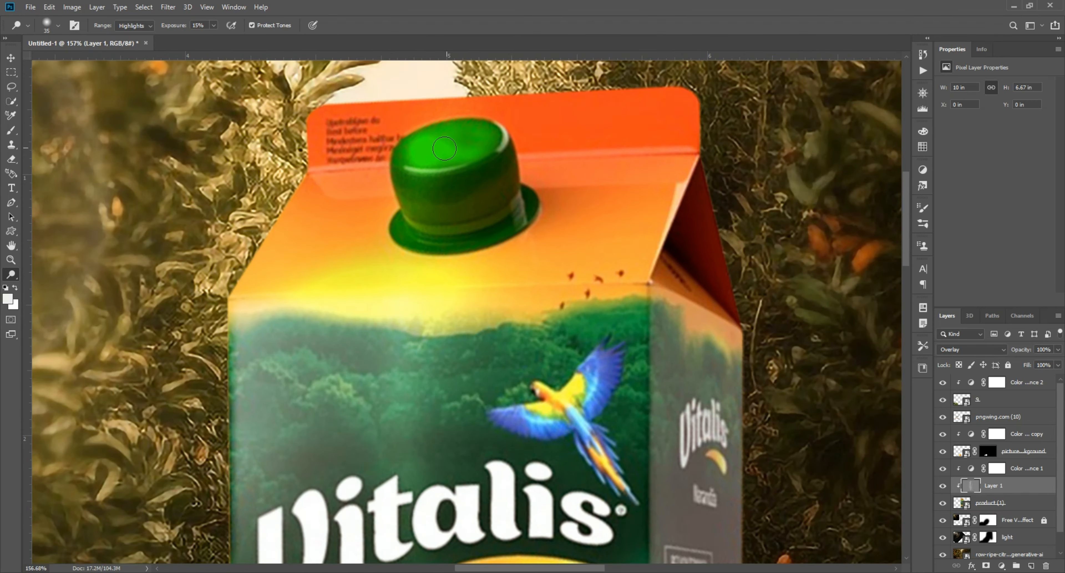
pyautogui.press(']')
pyautogui.press(']')
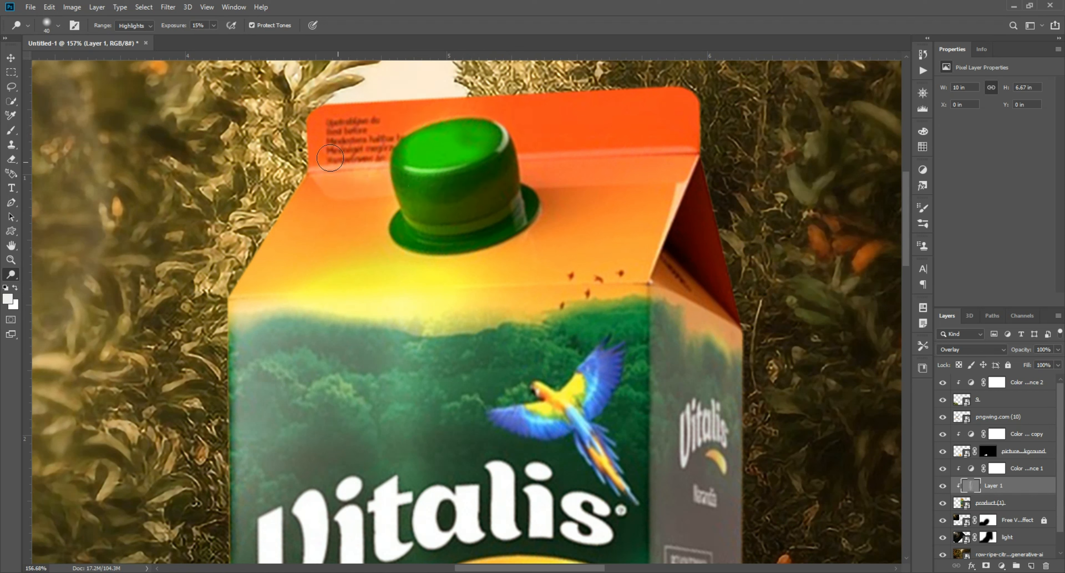
pyautogui.moveTo(360, 159)
pyautogui.mouseDown()
pyautogui.moveTo(312, 154)
pyautogui.moveTo(361, 162)
pyautogui.moveTo(342, 187)
pyautogui.mouseUp()
pyautogui.scroll(-7, 493, 261)
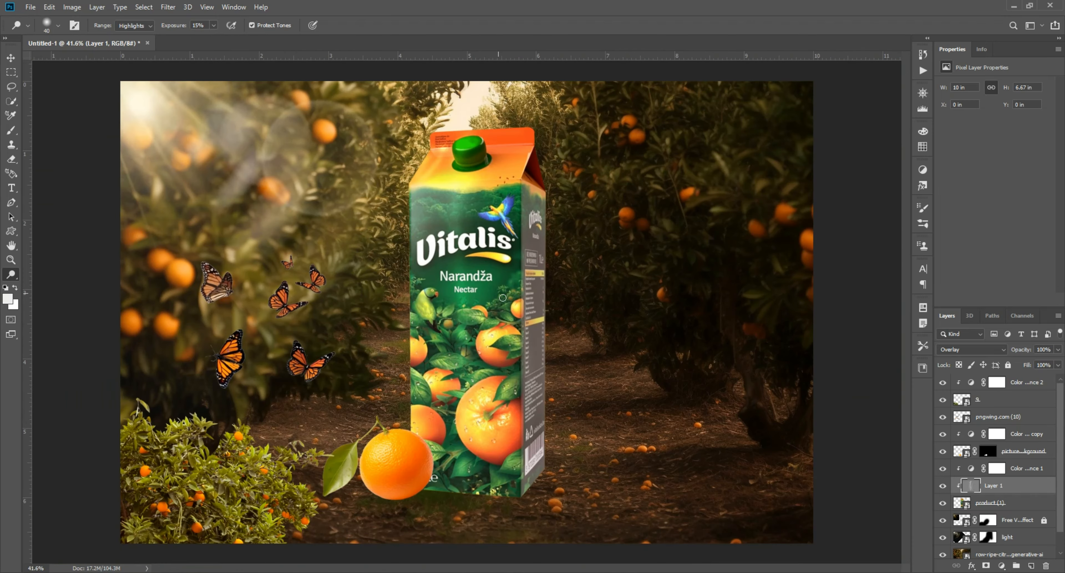
pyautogui.scroll(12, 460, 226)
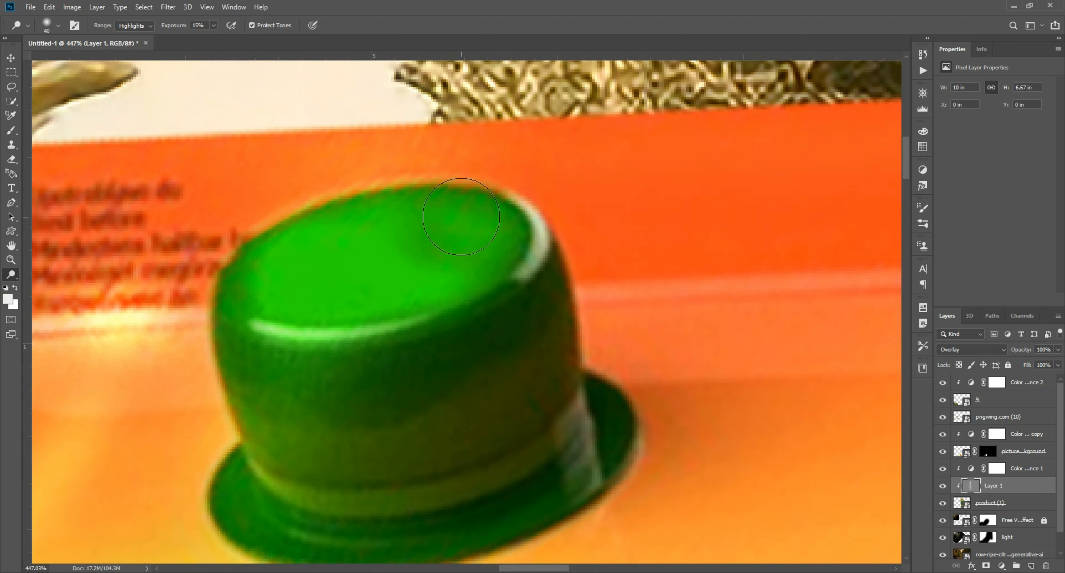
pyautogui.scroll(-12, 416, 252)
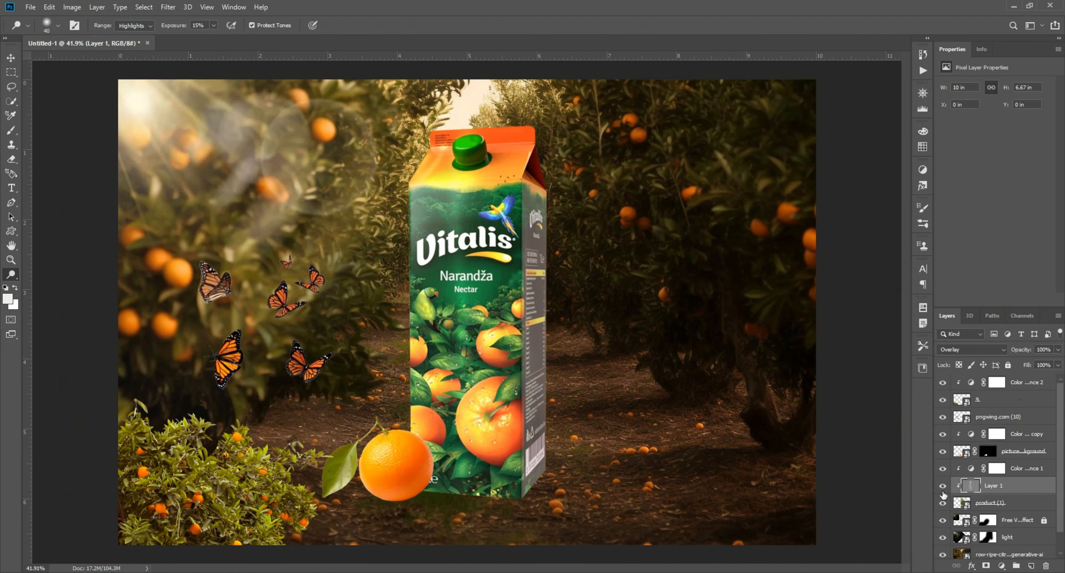
# - Toggle the visibility of the carton's dodge layer to compare the shading before and after
pyautogui.click(943, 491)
pyautogui.click(943, 492)
pyautogui.click(943, 491)
pyautogui.click(943, 491)
pyautogui.click(943, 491)
pyautogui.click(943, 492)
# - Dodge the carton's front face broadly with a 400 px brush and strengthen its middle and lower artwork with a 90 px brush
pyautogui.scroll(3, 423, 320)
pyautogui.moveTo(445, 91); pyautogui.dragTo(457, 214)
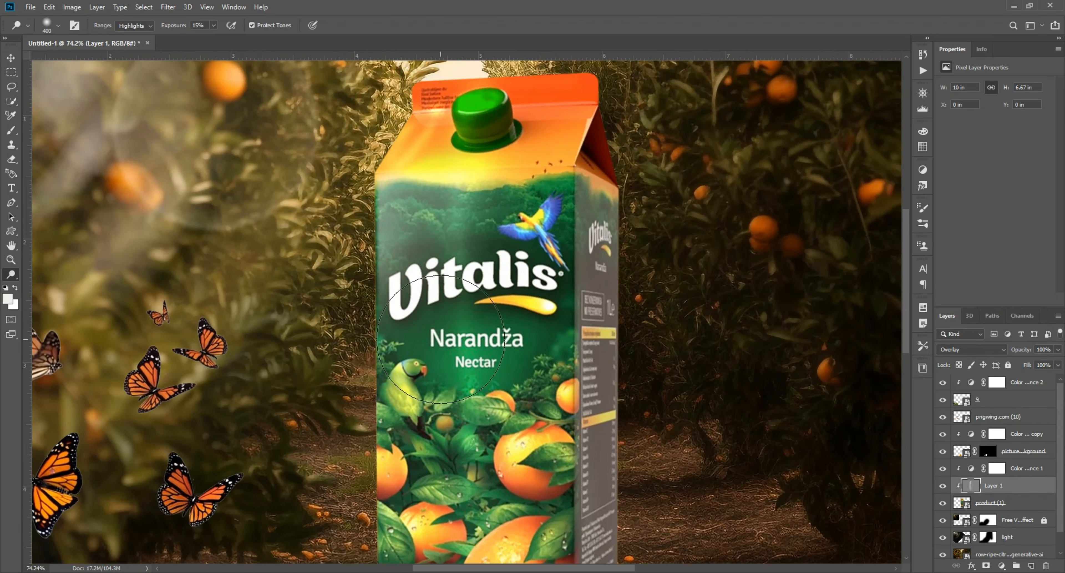
pyautogui.moveTo(454, 344); pyautogui.dragTo(463, 388)
pyautogui.scroll(-5, 463, 388)
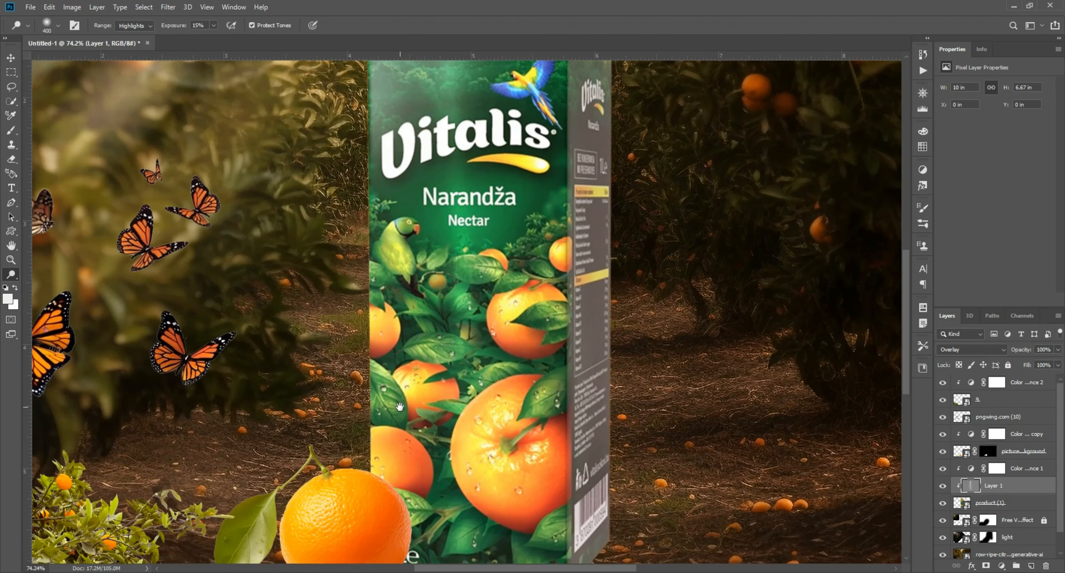
pyautogui.moveTo(441, 264); pyautogui.dragTo(395, 340)
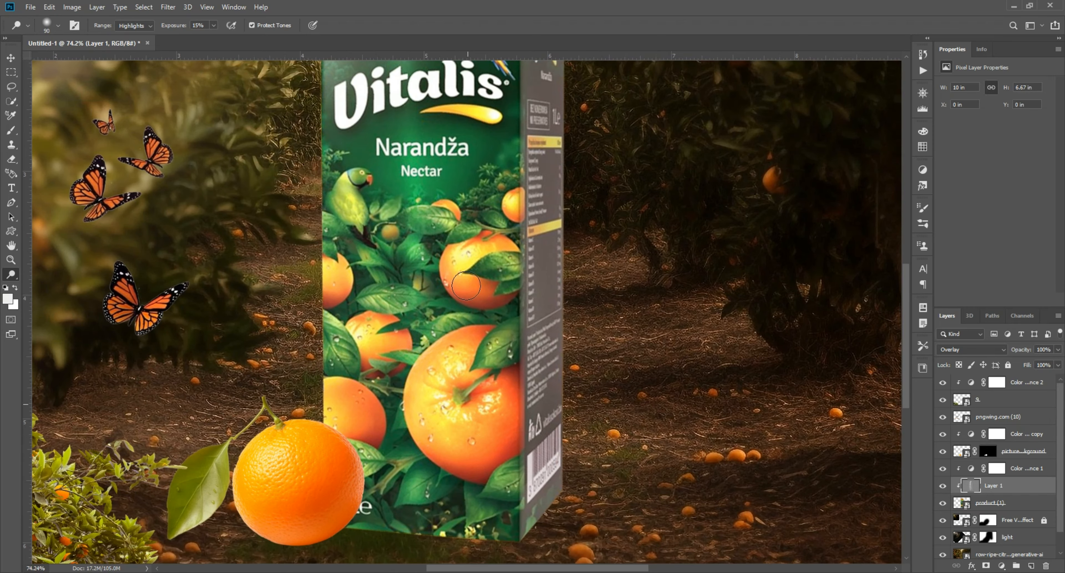
pyautogui.moveTo(464, 199); pyautogui.dragTo(466, 378)
pyautogui.moveTo(450, 226); pyautogui.dragTo(447, 376)
pyautogui.scroll(-3, 406, 291)
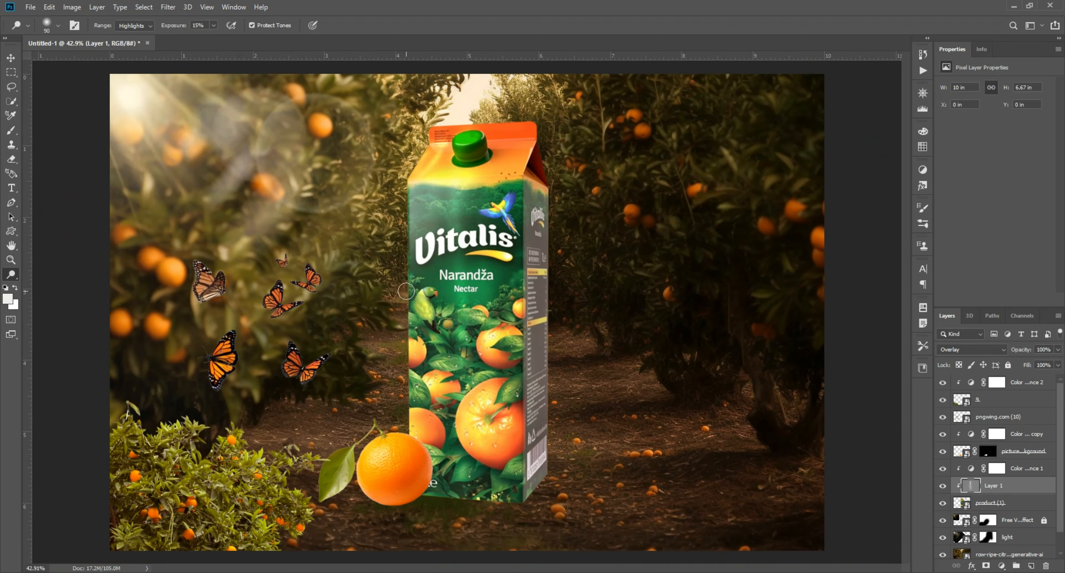
# - Add another layer clipped to the carton, fill it with 50% Gray and set its blend mode to Overlay
pyautogui.click(1031, 566)
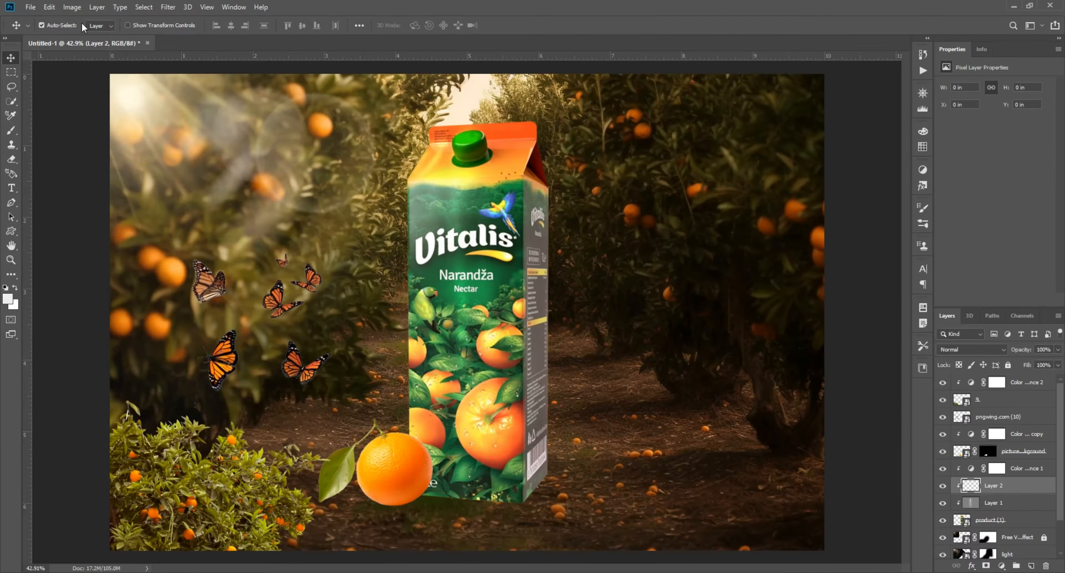
pyautogui.click(82, 8)
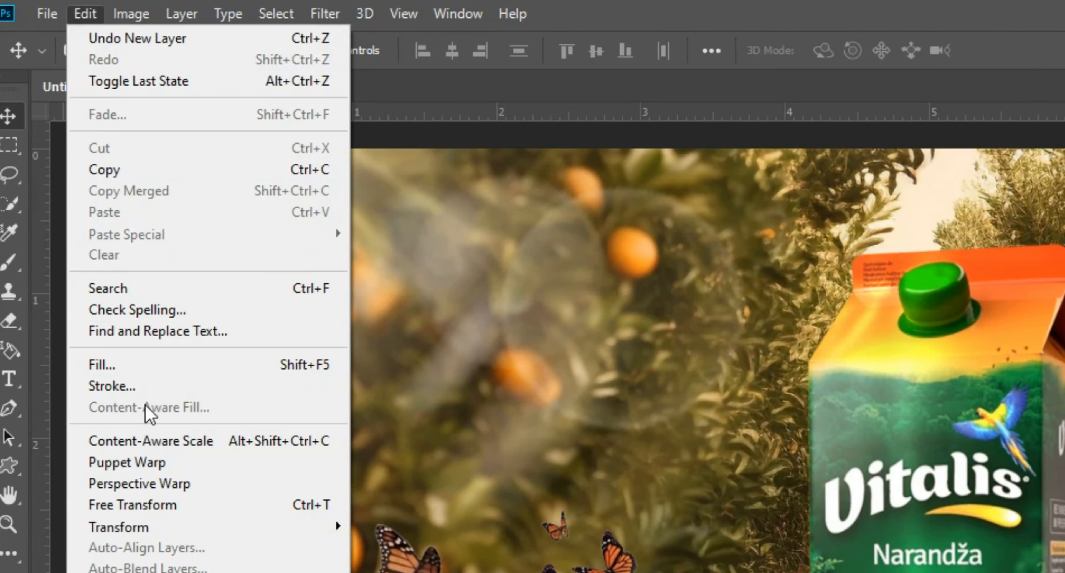
pyautogui.click(103, 364)
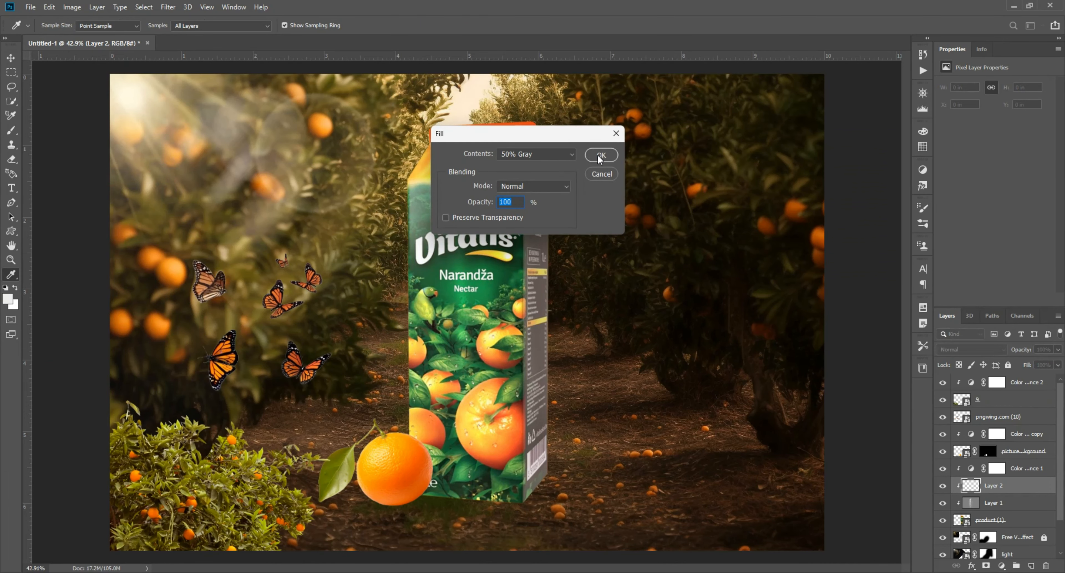
pyautogui.click(600, 156)
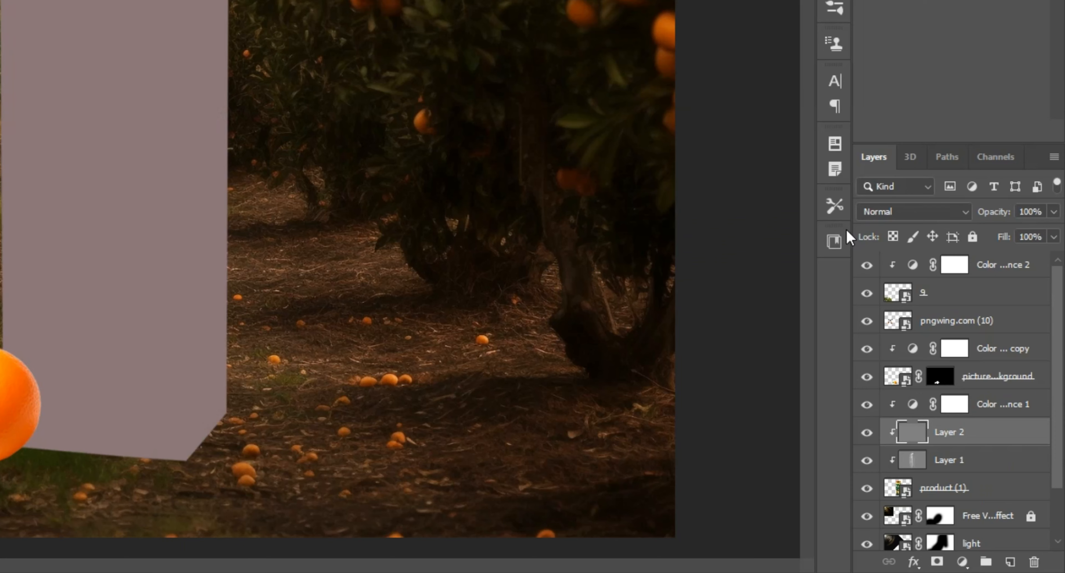
pyautogui.click(972, 350)
pyautogui.click(984, 436)
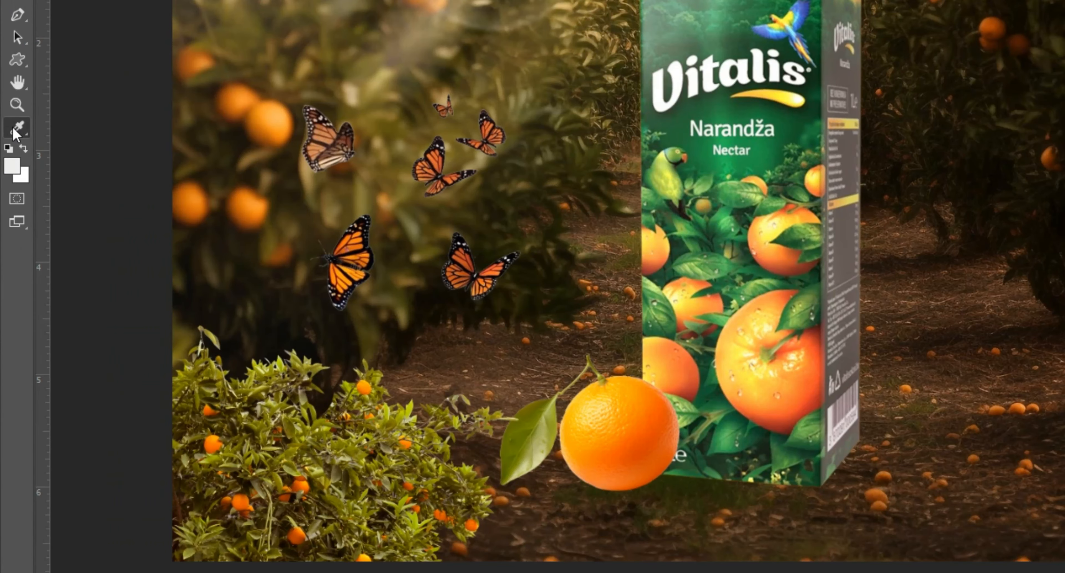
# - Burn the carton's side panel and the fold above it with a 125 px brush, Midtones range and 49% exposure
pyautogui.rightClick(17, 132)
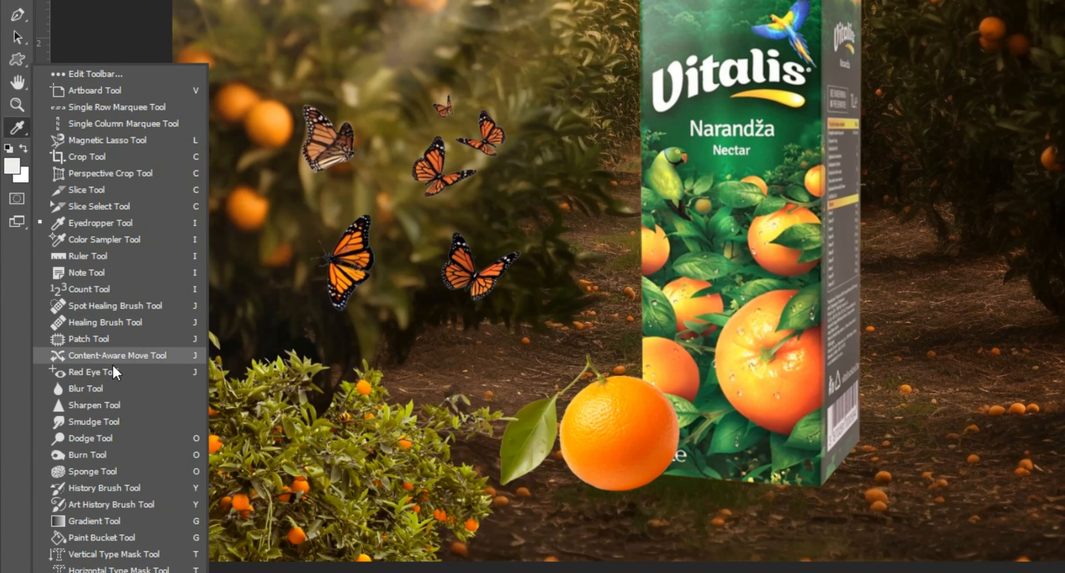
pyautogui.click(89, 462)
pyautogui.scroll(3, 520, 243)
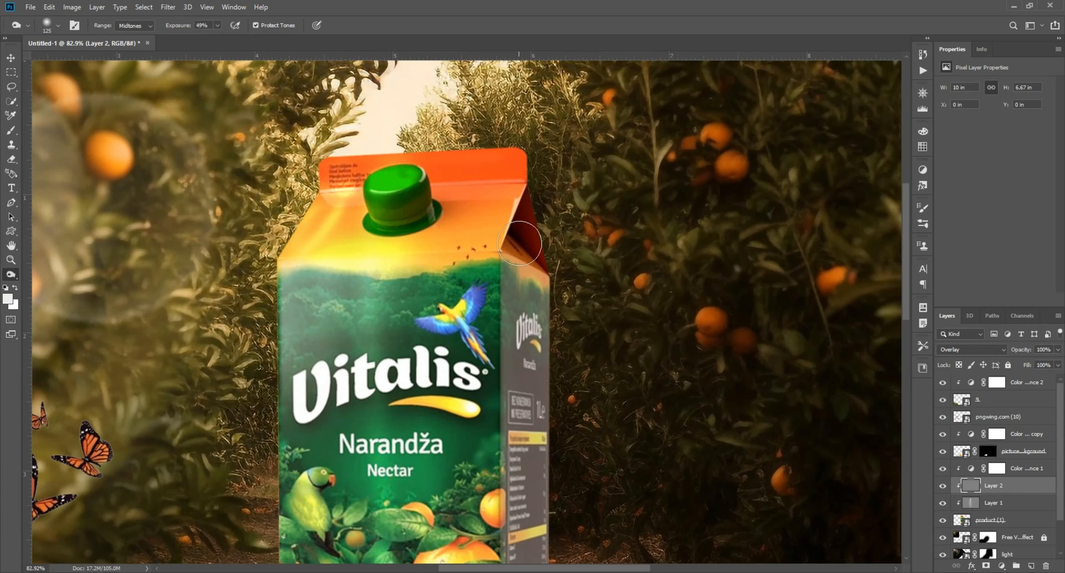
pyautogui.scroll(4, 519, 243)
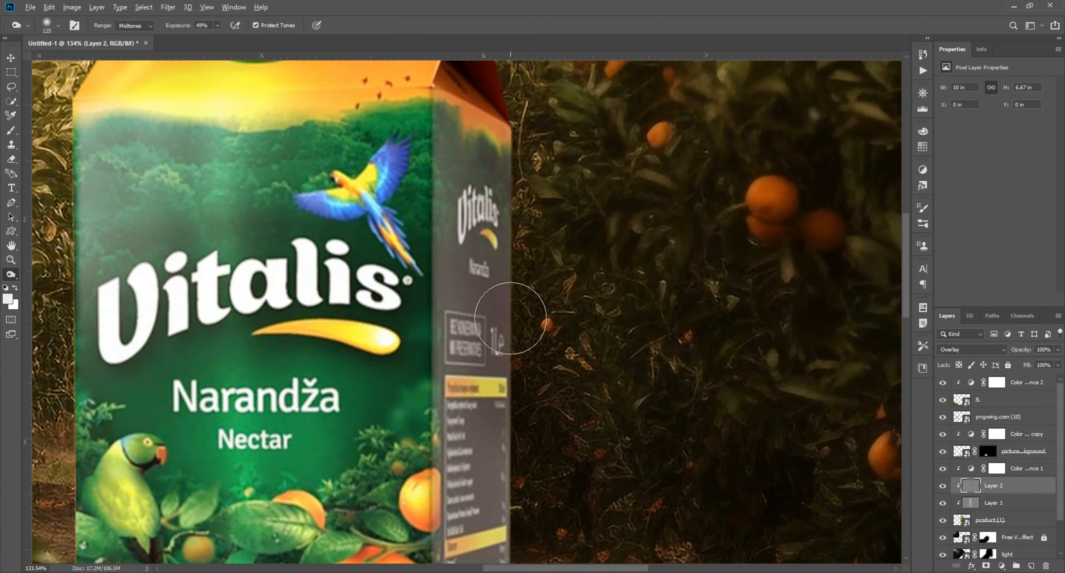
pyautogui.scroll(-4, 507, 376)
pyautogui.scroll(-6, 537, 463)
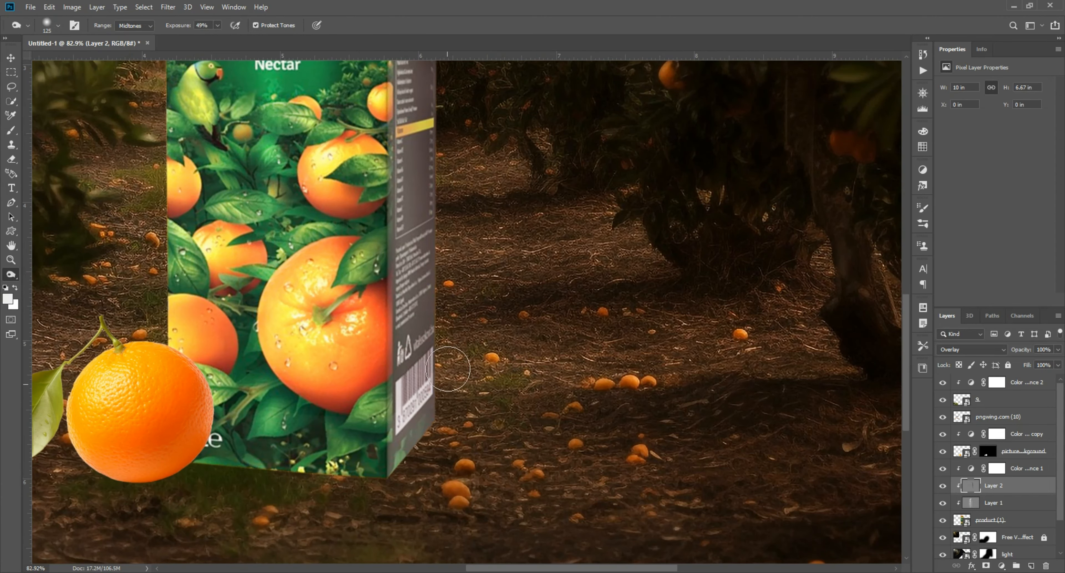
pyautogui.scroll(5, 430, 343)
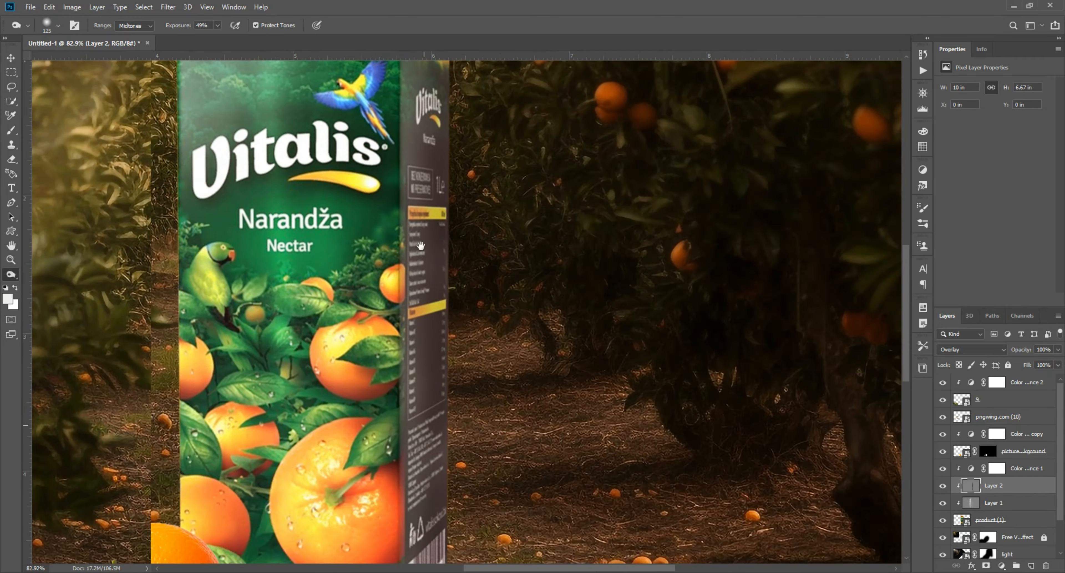
pyautogui.scroll(6, 421, 245)
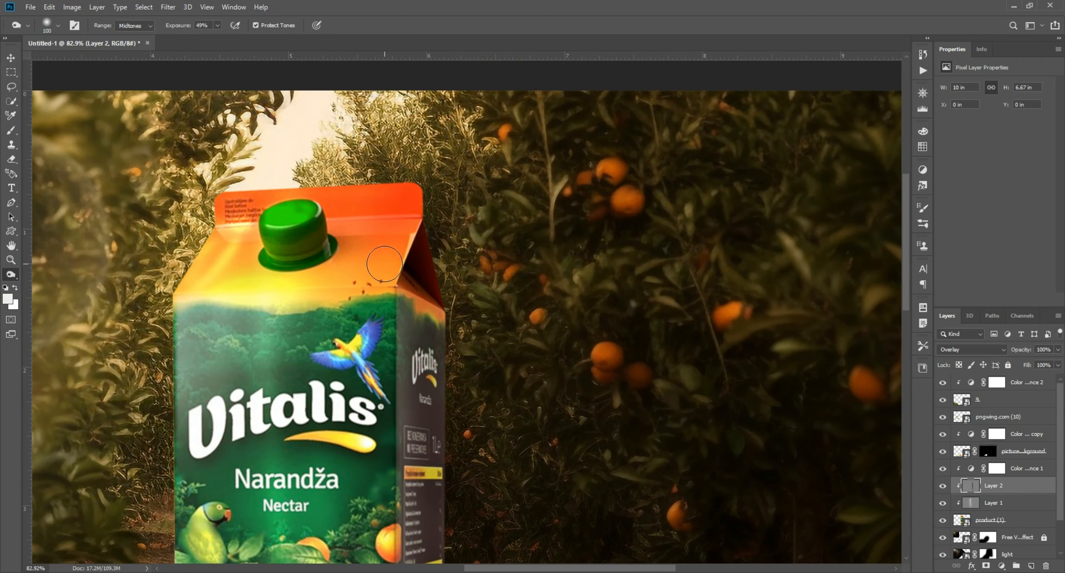
# - Burn along the vertical corner between the carton's front and side faces from top to bottom with a 60 px brush
pyautogui.scroll(-8, 401, 288)
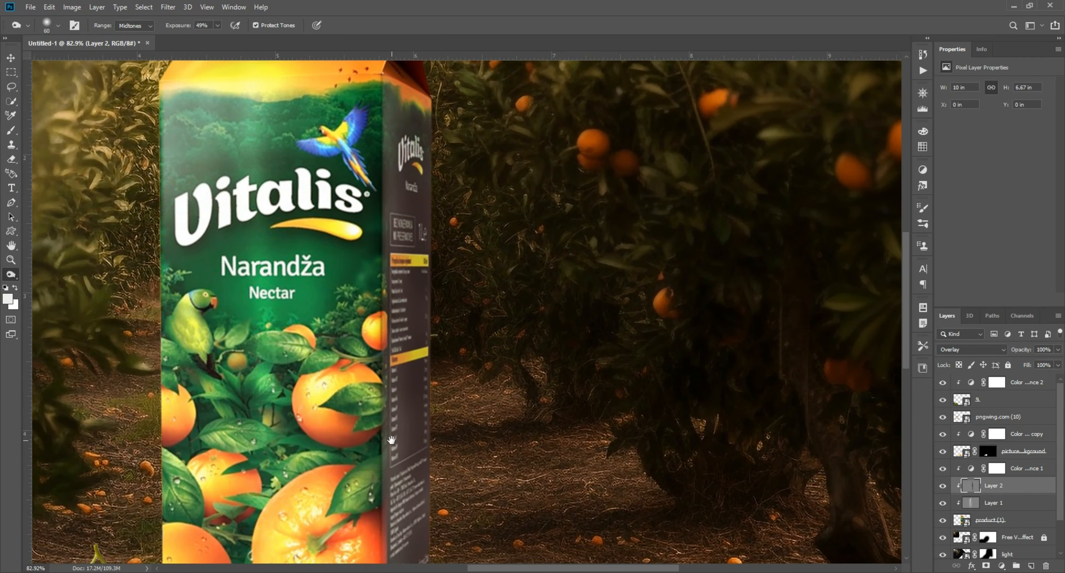
pyautogui.scroll(-5, 382, 430)
pyautogui.scroll(14, 376, 486)
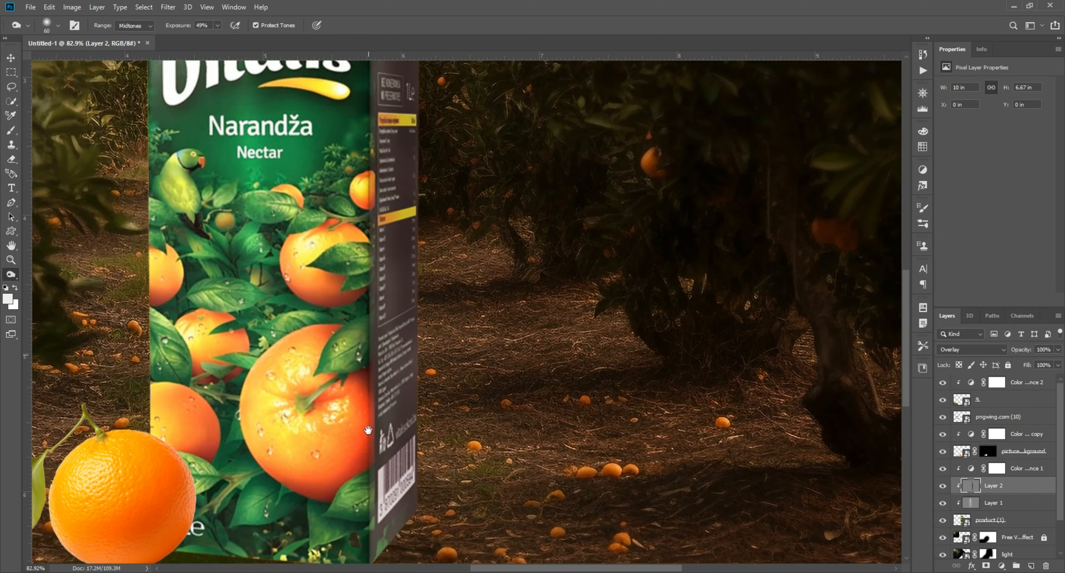
pyautogui.scroll(3, 373, 316)
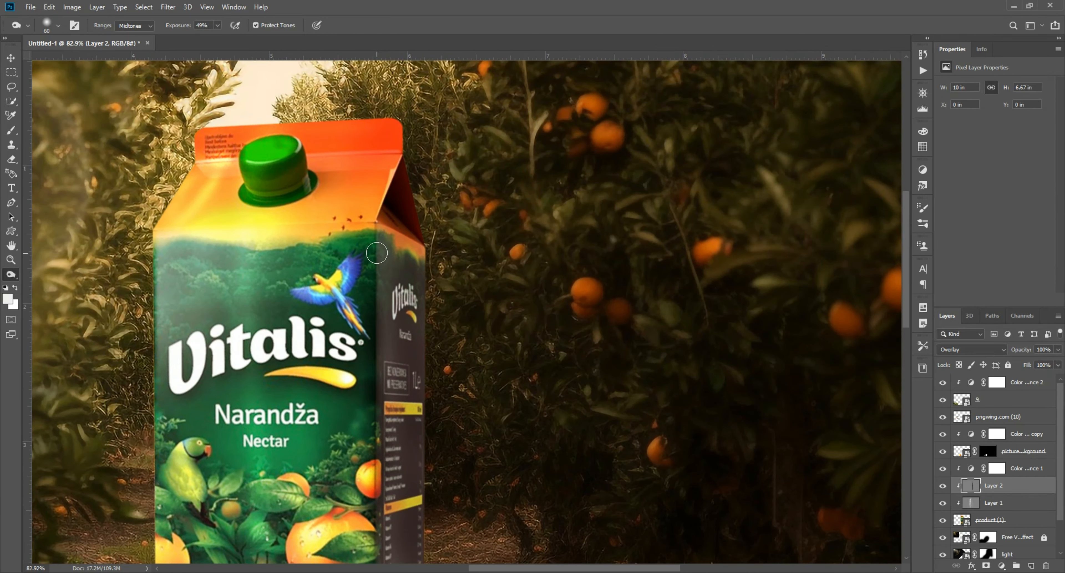
pyautogui.scroll(-5, 359, 250)
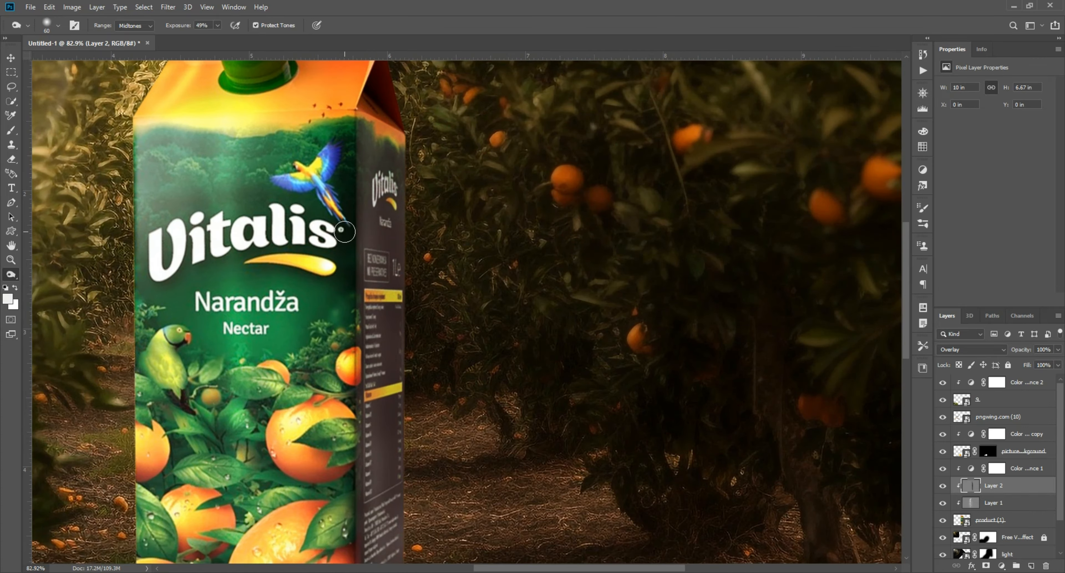
pyautogui.scroll(-5, 347, 380)
pyautogui.scroll(-5, 341, 288)
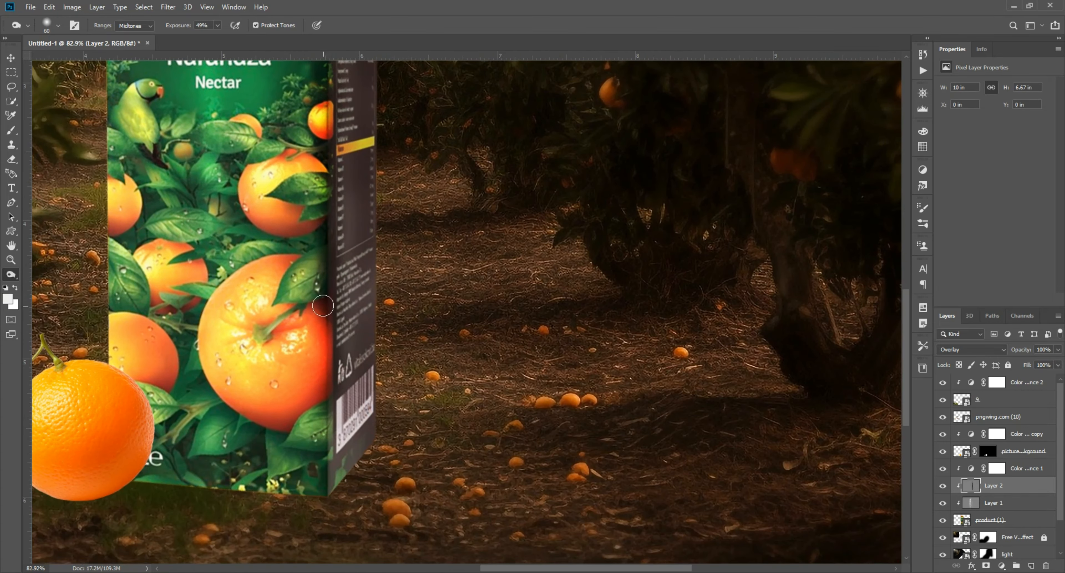
pyautogui.scroll(-4, 531, 266)
pyautogui.scroll(4, 531, 266)
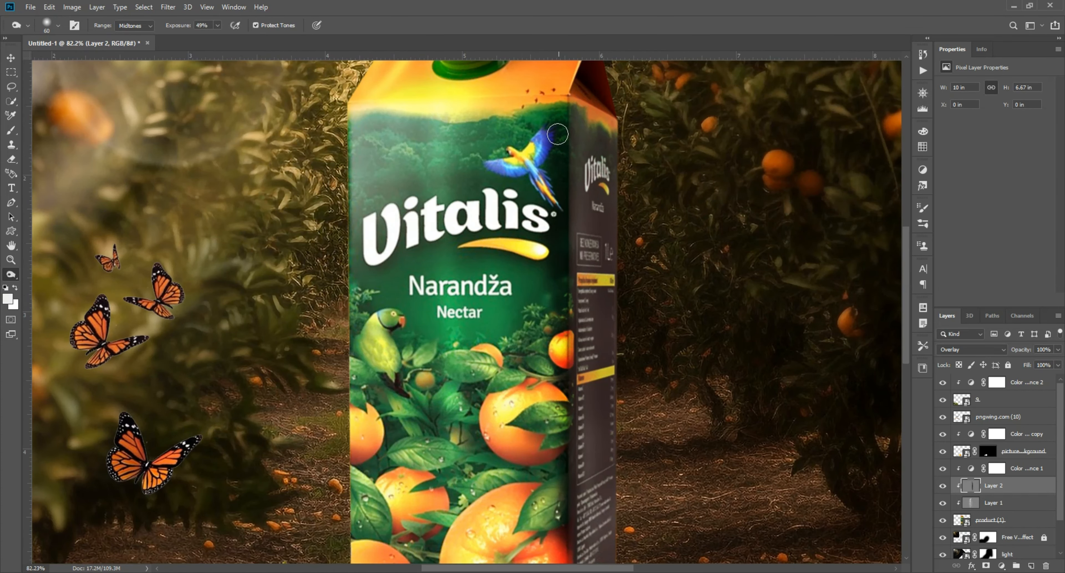
# - Burn the carton's front face along the edge beside the side panel with 60 and 90 px brushes
pyautogui.moveTo(555, 115); pyautogui.dragTo(542, 159)
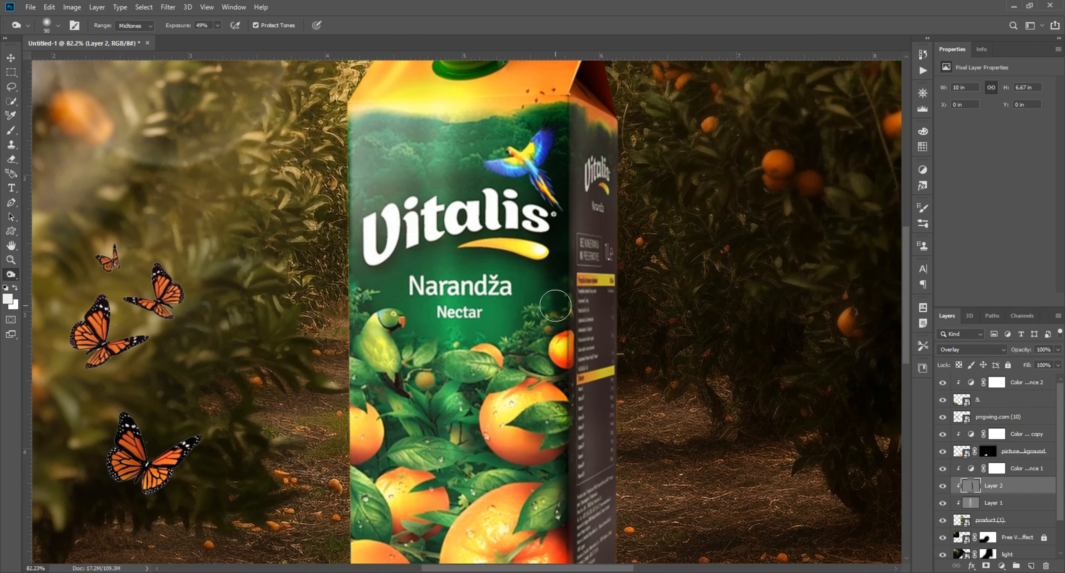
pyautogui.moveTo(555, 305); pyautogui.dragTo(541, 251)
pyautogui.moveTo(541, 251)
pyautogui.mouseDown()
pyautogui.moveTo(547, 379)
pyautogui.moveTo(529, 293)
pyautogui.mouseUp()
pyautogui.moveTo(515, 359)
pyautogui.mouseDown()
pyautogui.moveTo(492, 276)
pyautogui.moveTo(498, 450)
pyautogui.mouseUp()
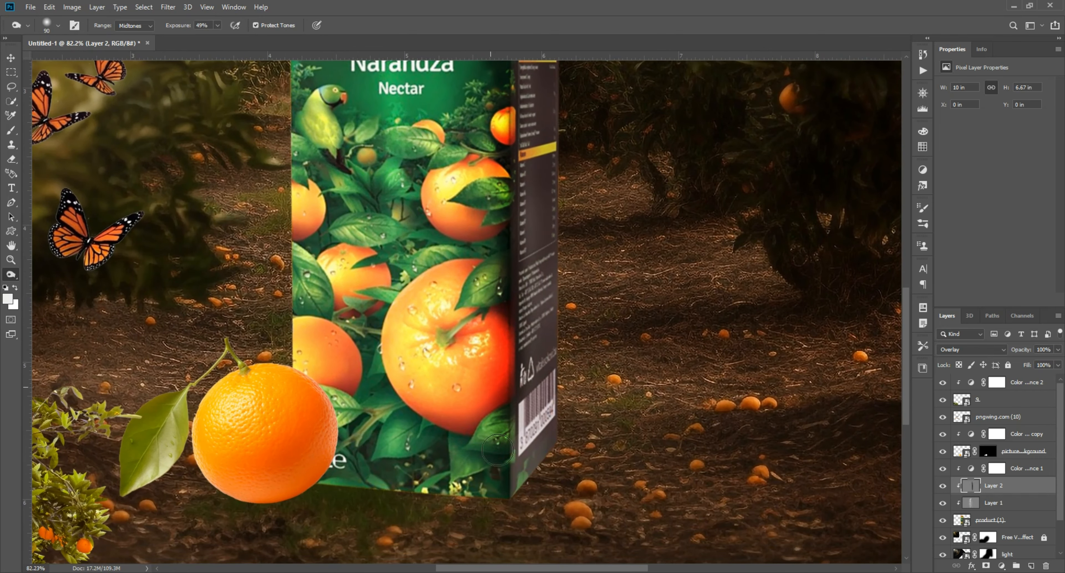
# - Burn the shaded side of the green cap and the area around its base with a 90 px brush
pyautogui.scroll(8, 498, 450)
pyautogui.scroll(3, 450, 274)
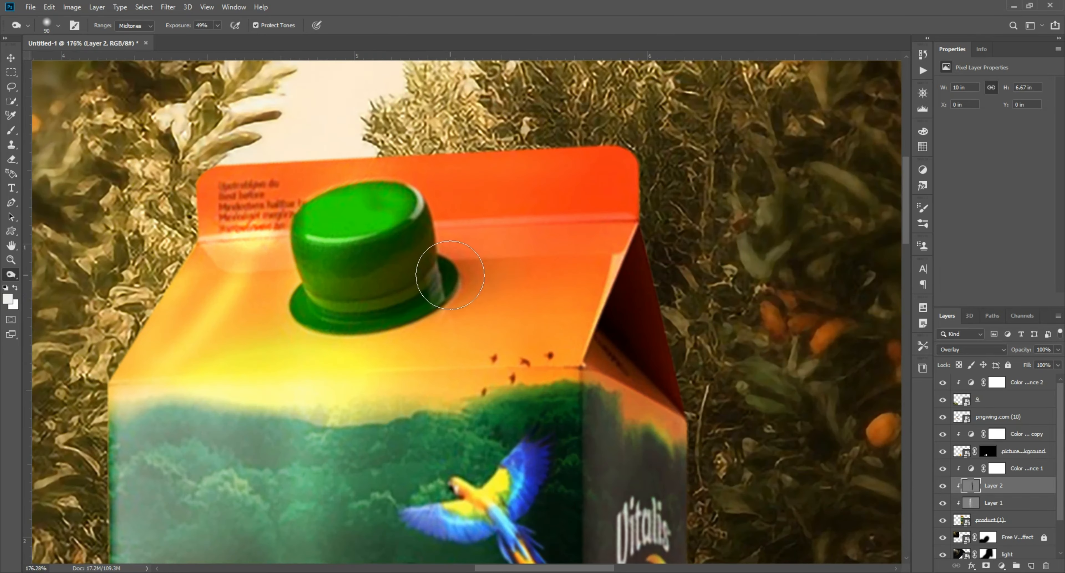
pyautogui.moveTo(450, 274)
pyautogui.mouseDown()
pyautogui.moveTo(405, 325)
pyautogui.moveTo(368, 309)
pyautogui.moveTo(339, 311)
pyautogui.mouseUp()
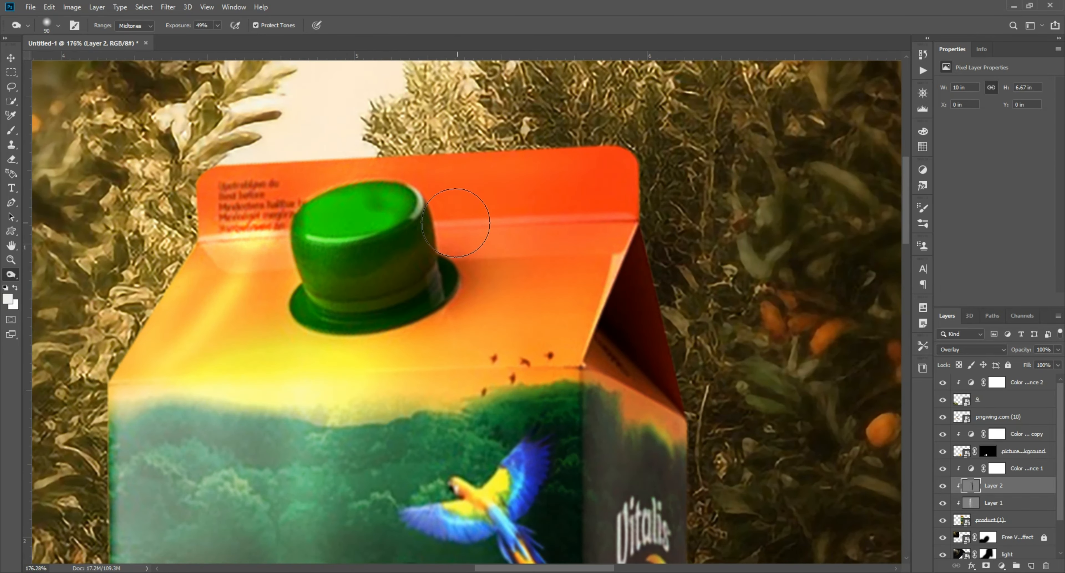
pyautogui.moveTo(451, 214)
pyautogui.mouseDown()
pyautogui.moveTo(380, 278)
pyautogui.moveTo(411, 269)
pyautogui.moveTo(468, 200)
pyautogui.mouseUp()
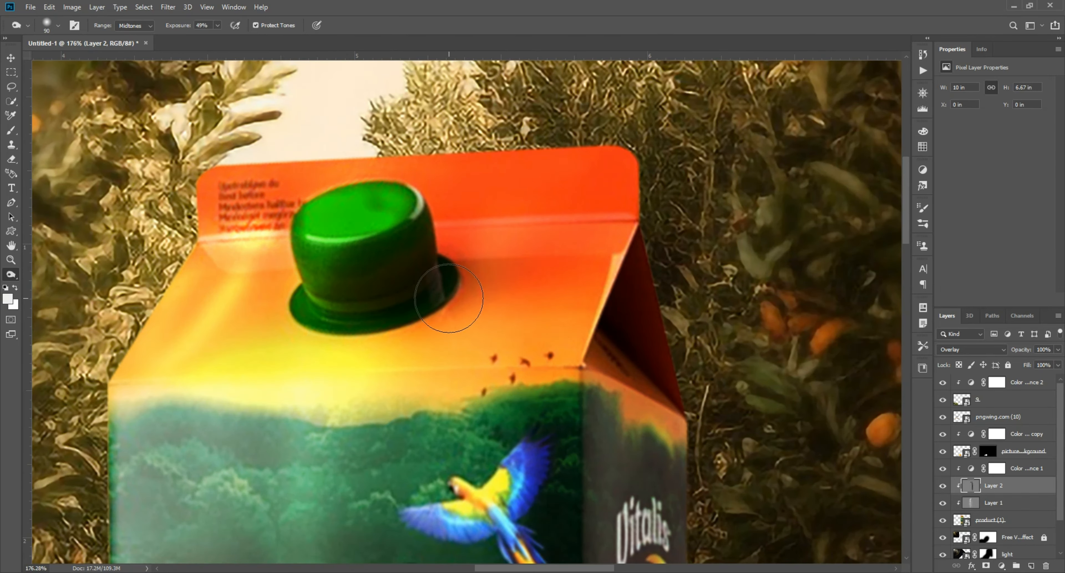
pyautogui.scroll(-4, 452, 305)
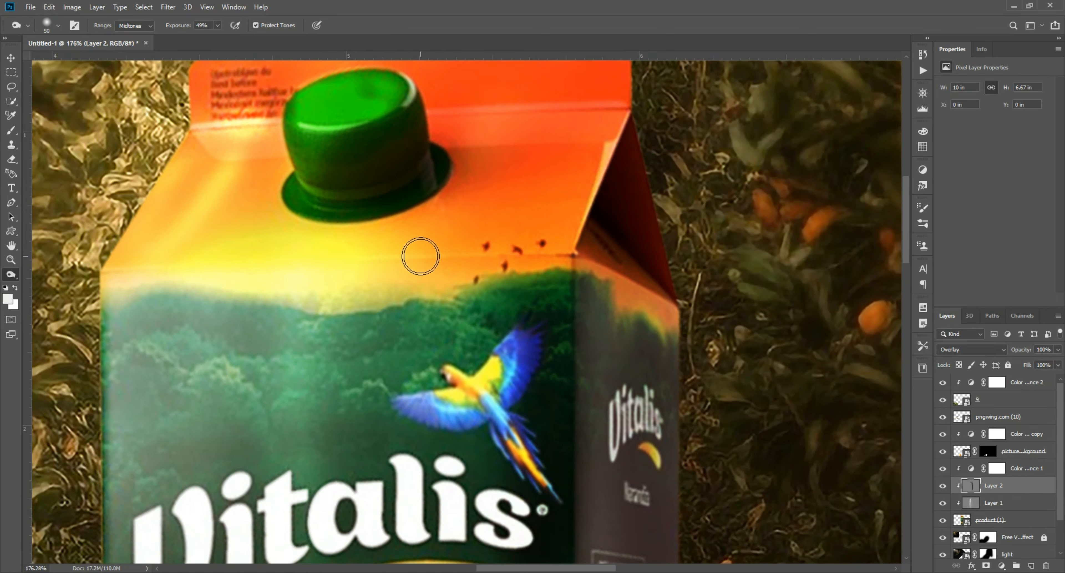
# - Deepen the front face's shadows from beside the parrot and logo down to the large orange, using 25 to 80 px brushes
pyautogui.moveTo(480, 296); pyautogui.dragTo(497, 233)
pyautogui.moveTo(449, 276); pyautogui.dragTo(483, 218)
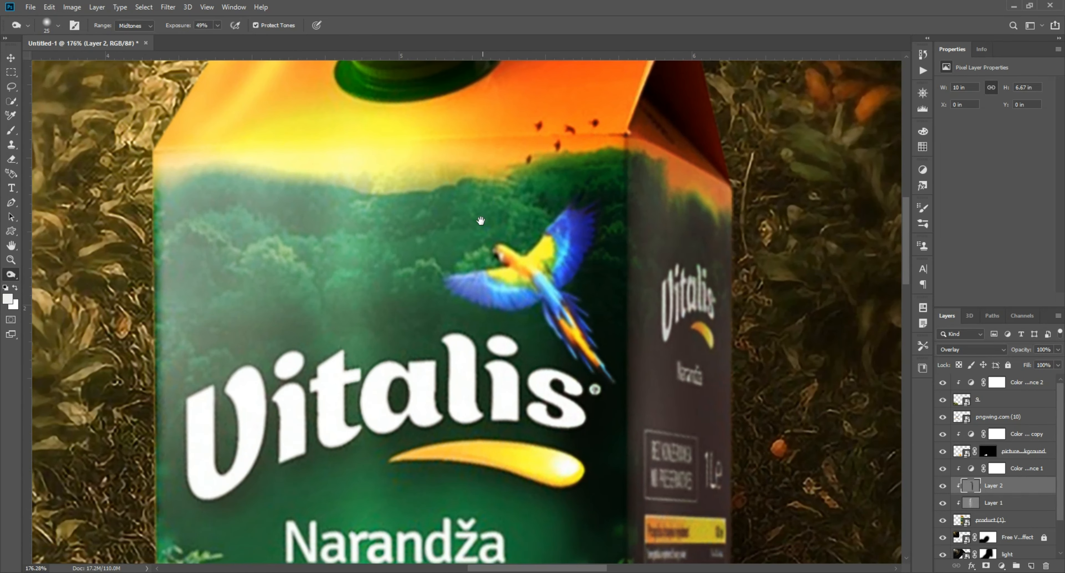
pyautogui.scroll(-2, 565, 394)
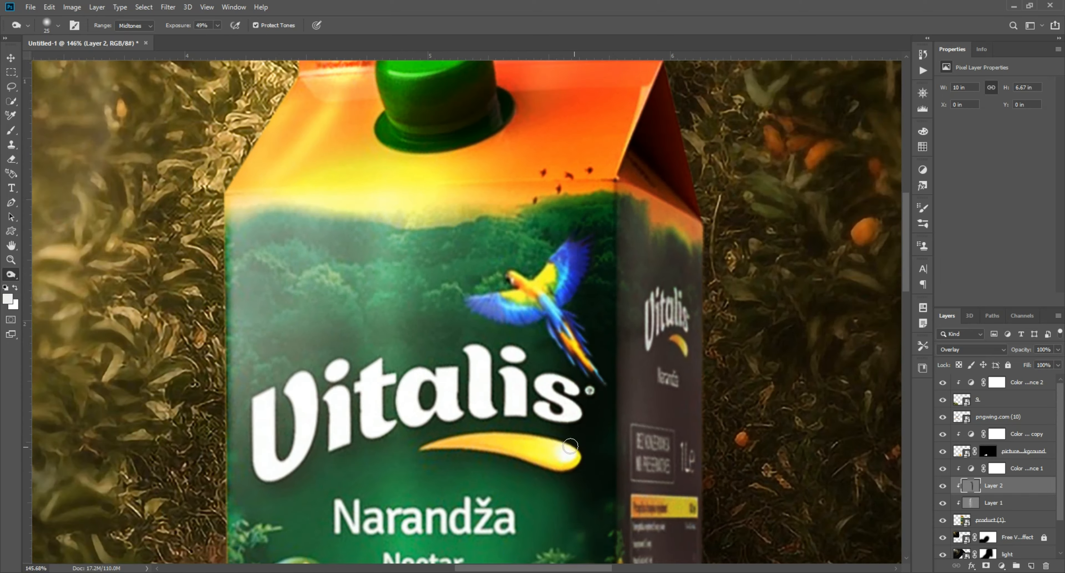
pyautogui.moveTo(591, 390); pyautogui.dragTo(569, 237)
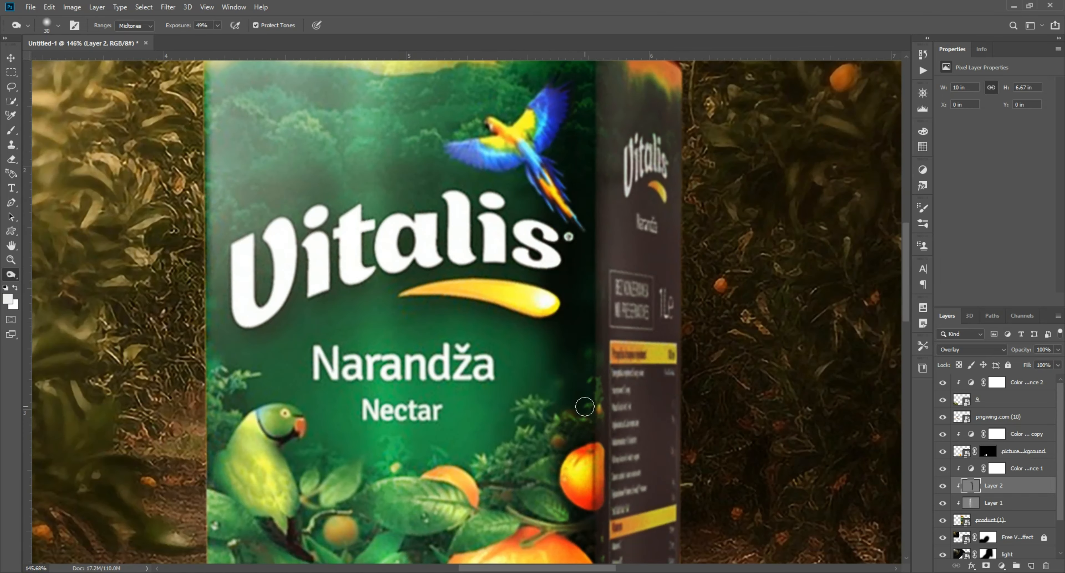
pyautogui.scroll(-12, 584, 309)
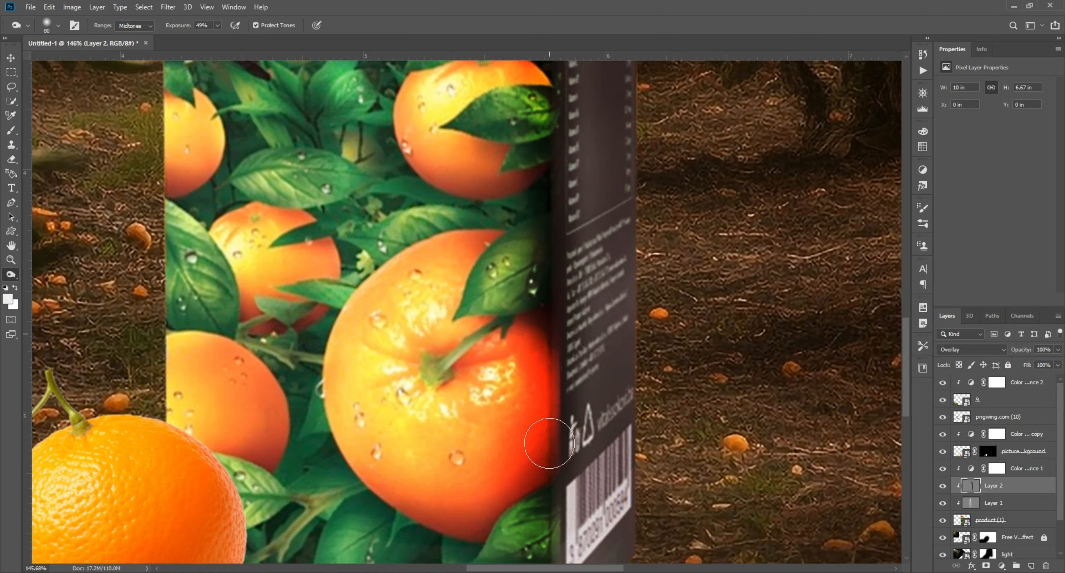
# - Compare the whole composite with the burn layer hidden and shown
pyautogui.hotkey('ctrl', '0')
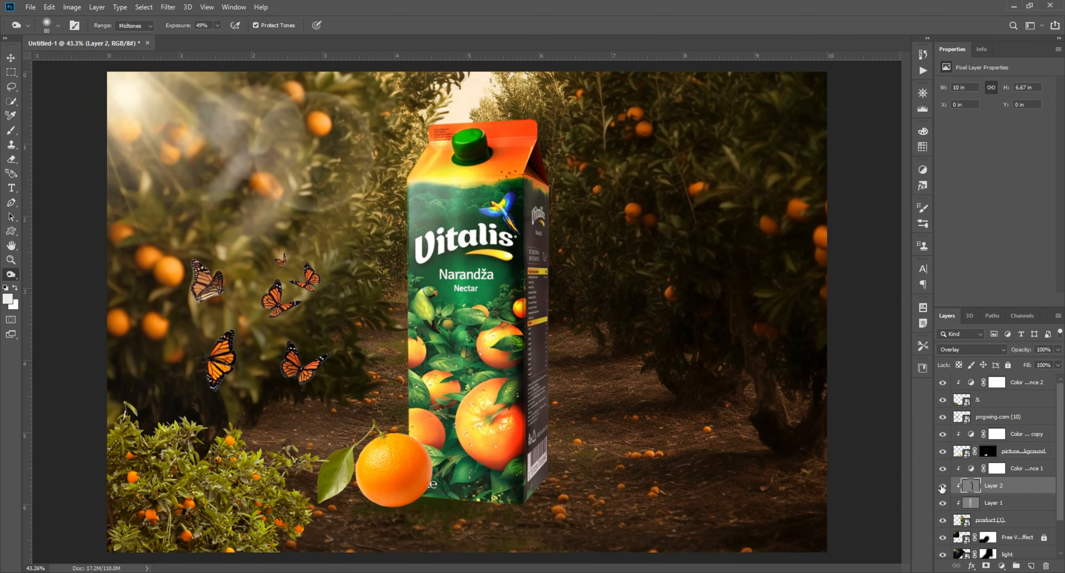
pyautogui.click(942, 487)
pyautogui.click(942, 487)
pyautogui.click(943, 486)
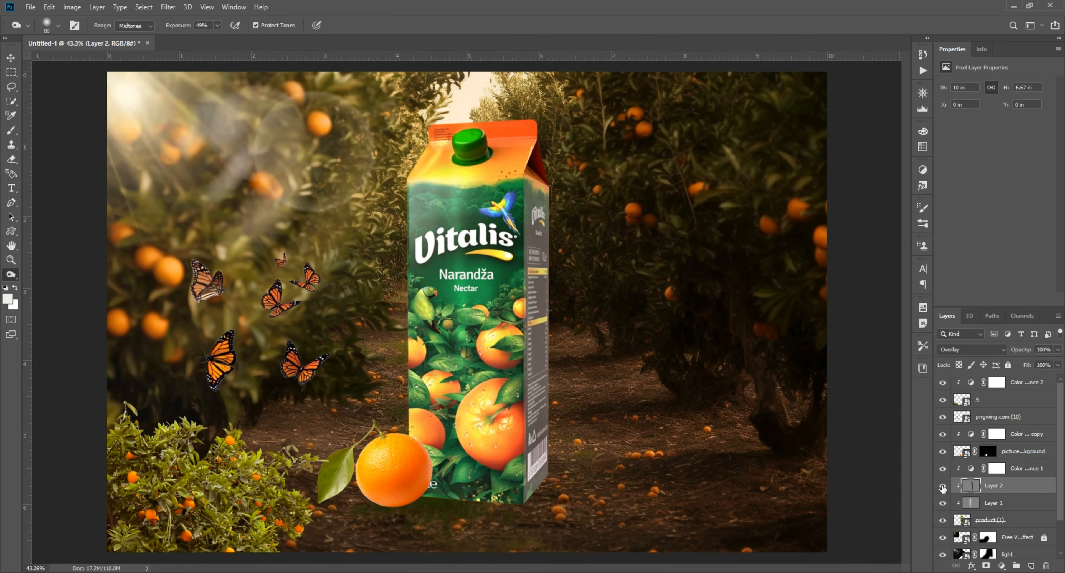
pyautogui.click(943, 487)
# - Burn the carton's side panel broadly from top to bottom with a 600 px brush
pyautogui.scroll(4, 538, 224)
pyautogui.moveTo(534, 219); pyautogui.dragTo(546, 309)
pyautogui.press(']')
pyautogui.press(']')
pyautogui.press(']')
pyautogui.press(']')
pyautogui.press(']')
pyautogui.press(']')
pyautogui.press(']')
pyautogui.press(']')
pyautogui.press(']')
pyautogui.press(']')
pyautogui.press(']')
pyautogui.scroll(-10, 546, 309)
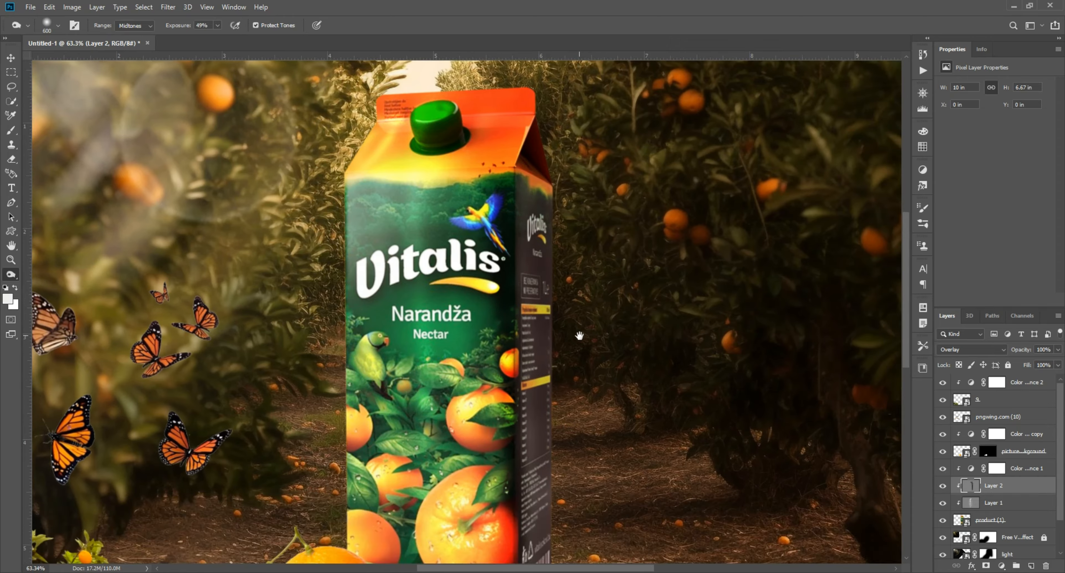
pyautogui.scroll(-2, 504, 205)
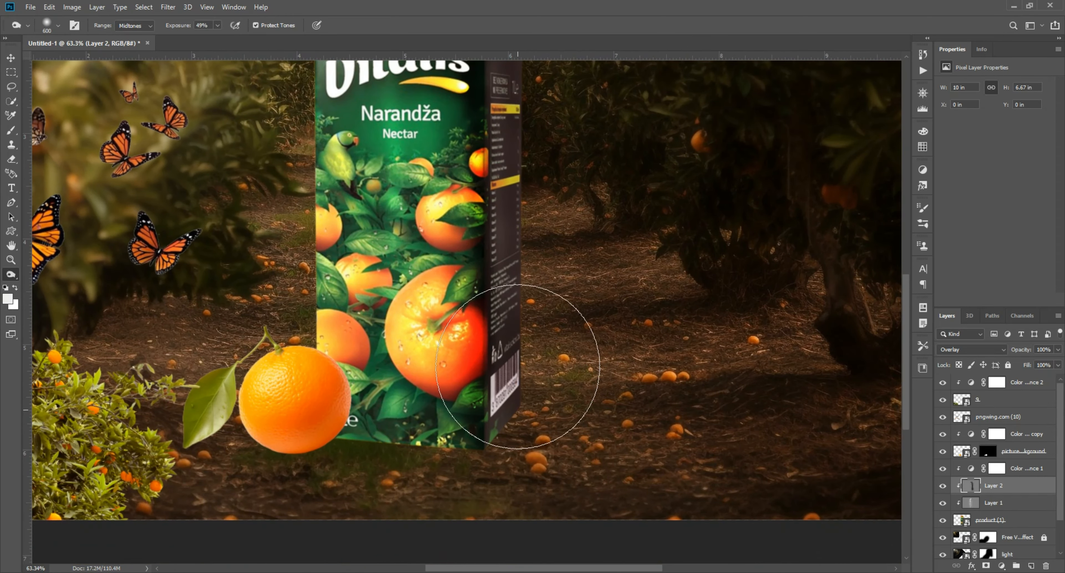
pyautogui.scroll(8, 577, 293)
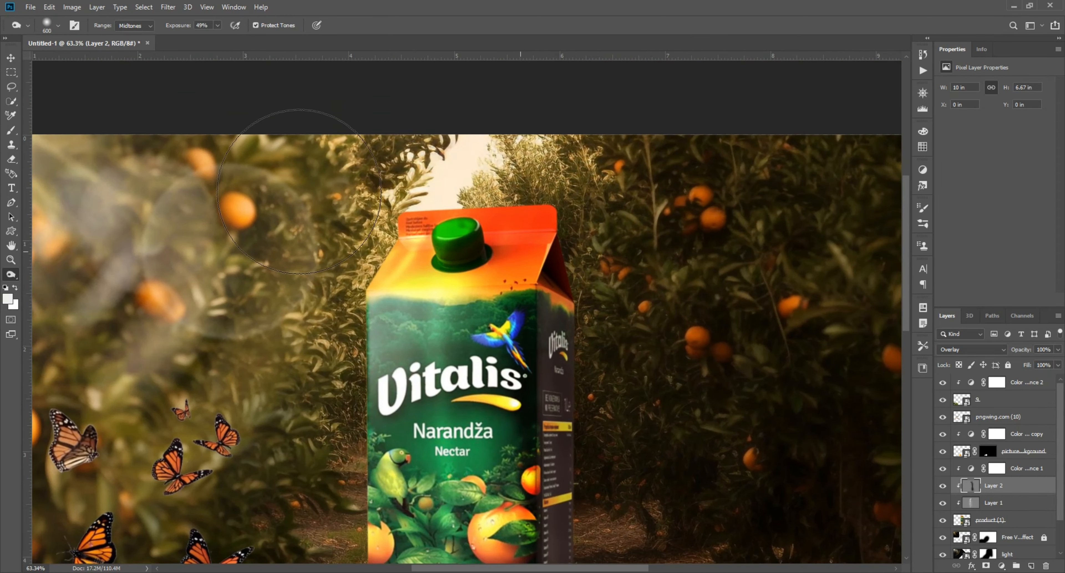
# - Compare the carton with its dodge and burn layers hidden and shown
pyautogui.press('v')
pyautogui.hotkey('ctrl', '0')
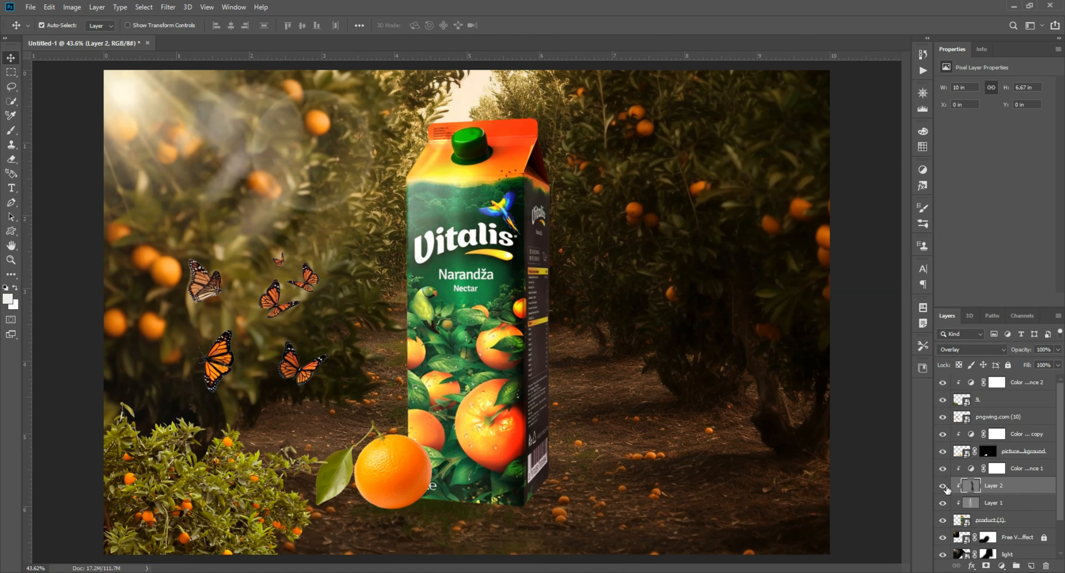
pyautogui.click(943, 485)
pyautogui.click(944, 486)
pyautogui.click(944, 487)
pyautogui.click(943, 502)
pyautogui.click(942, 486)
pyautogui.click(942, 486)
pyautogui.click(942, 502)
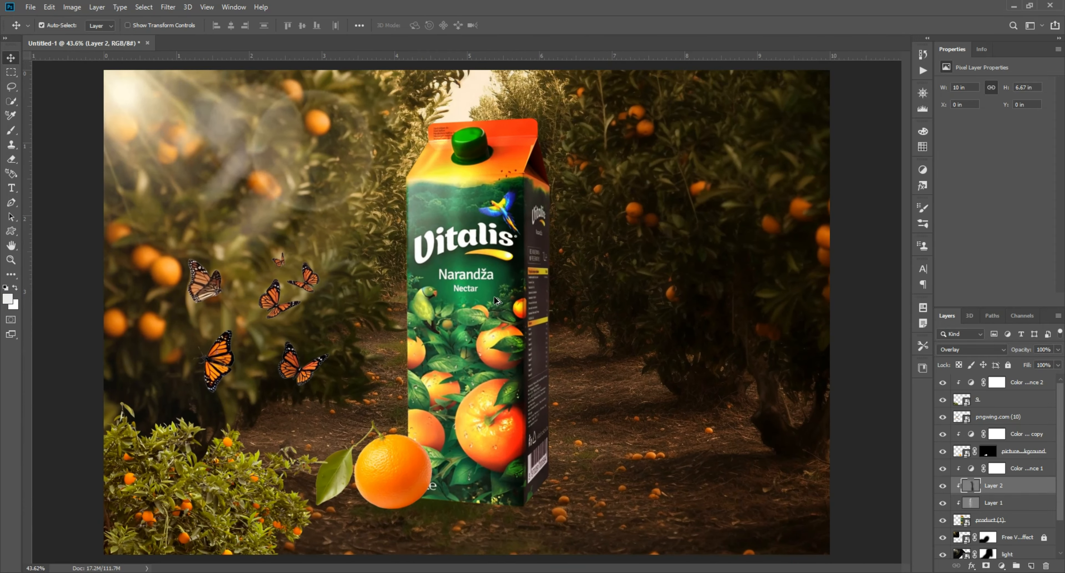
# - Add a new layer clipped to the orange-with-leaf layer
pyautogui.scroll(7, 434, 453)
pyautogui.moveTo(420, 432); pyautogui.dragTo(664, 276)
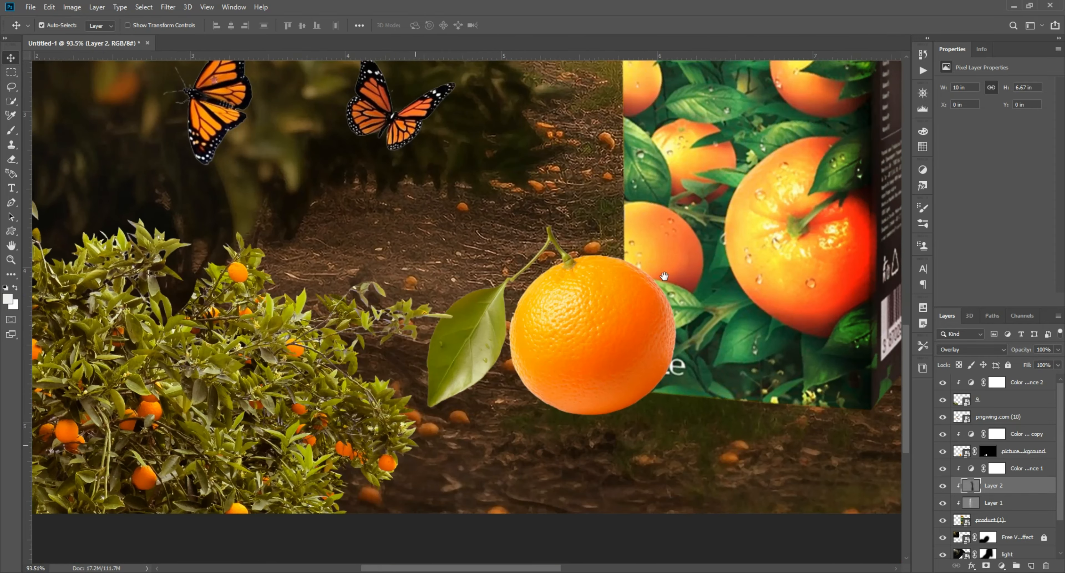
pyautogui.scroll(-5, 632, 315)
pyautogui.moveTo(607, 325); pyautogui.dragTo(372, 482)
pyautogui.scroll(4, 415, 498)
pyautogui.click(468, 368)
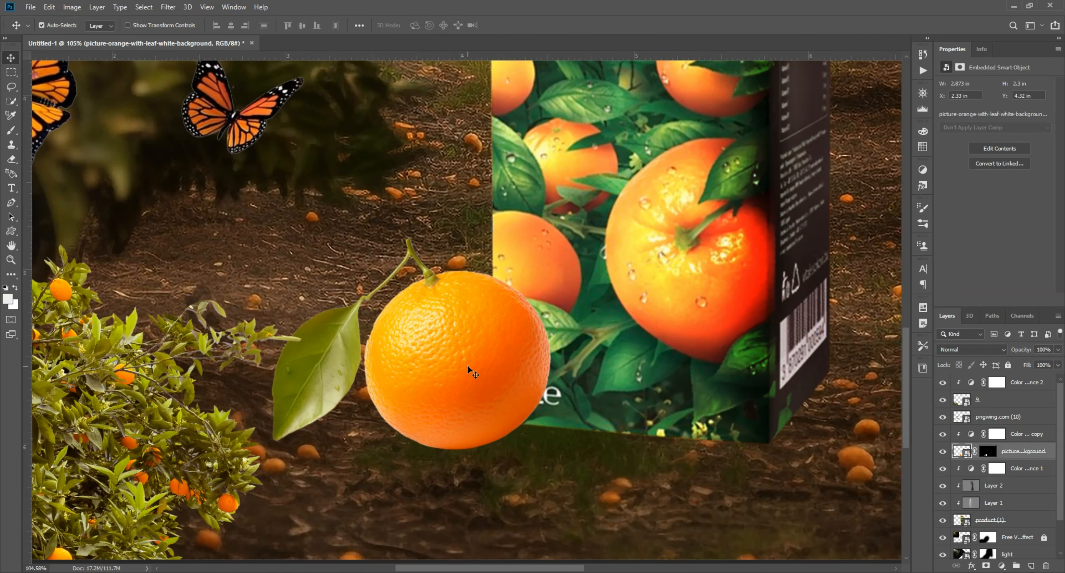
pyautogui.click(944, 451)
pyautogui.click(944, 451)
pyautogui.click(1031, 565)
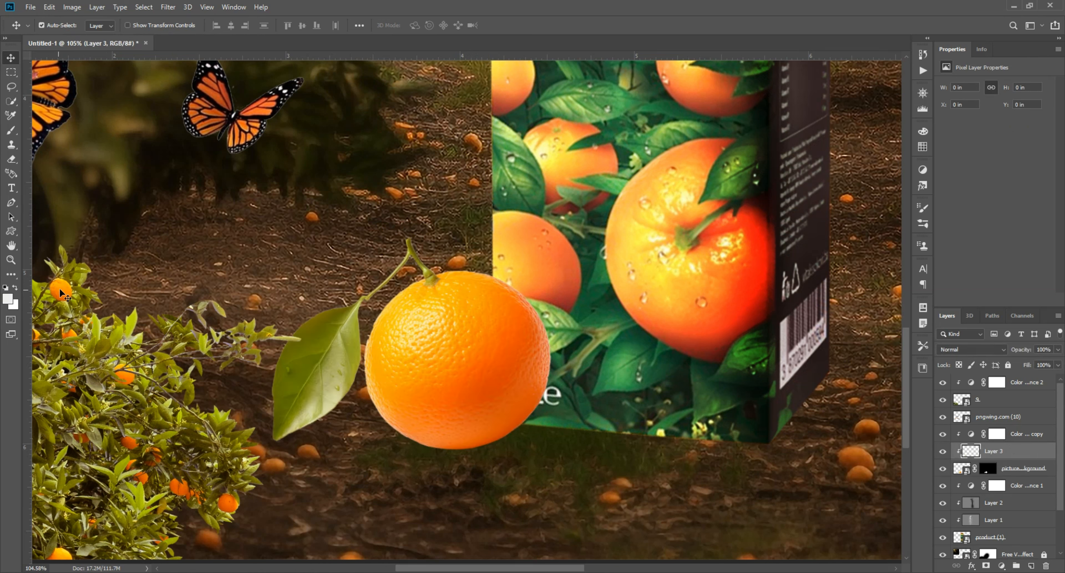
# - Choose light orange #ffc98f as the foreground color and set the new clipped layer's blend mode to Screen
pyautogui.click(9, 299)
pyautogui.click(776, 341)
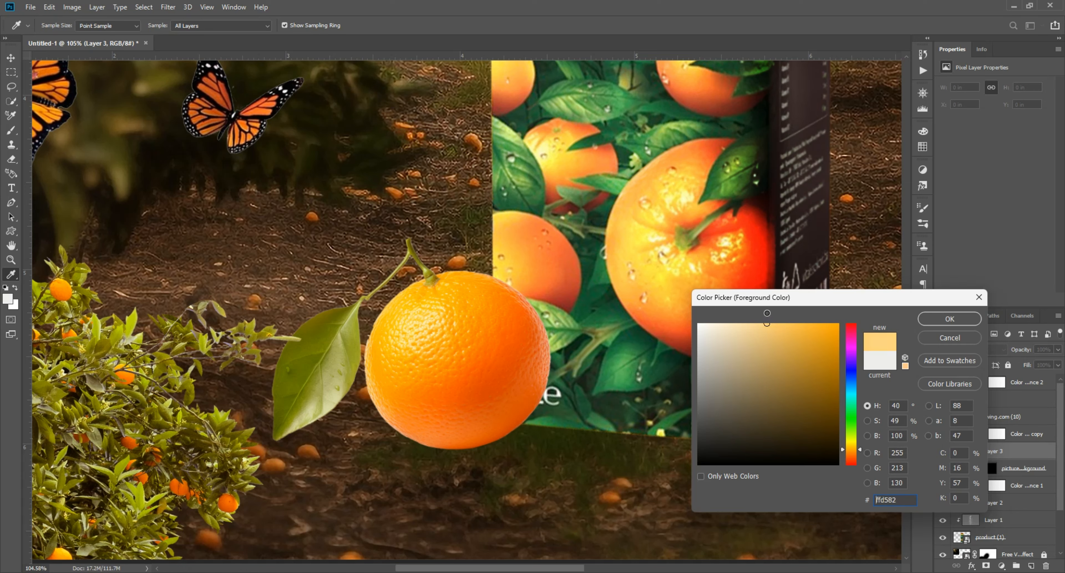
pyautogui.moveTo(844, 441); pyautogui.dragTo(852, 453)
pyautogui.click(950, 318)
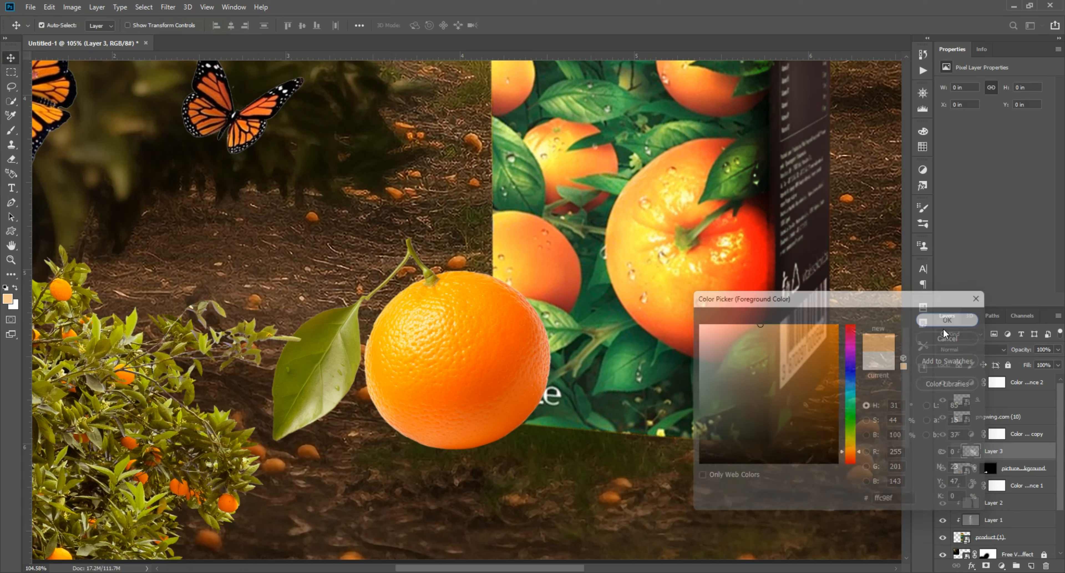
pyautogui.click(971, 350)
pyautogui.click(974, 394)
# - Set up a soft Brush at 90 px with 17% flow for painting light on the orange
pyautogui.press('b')
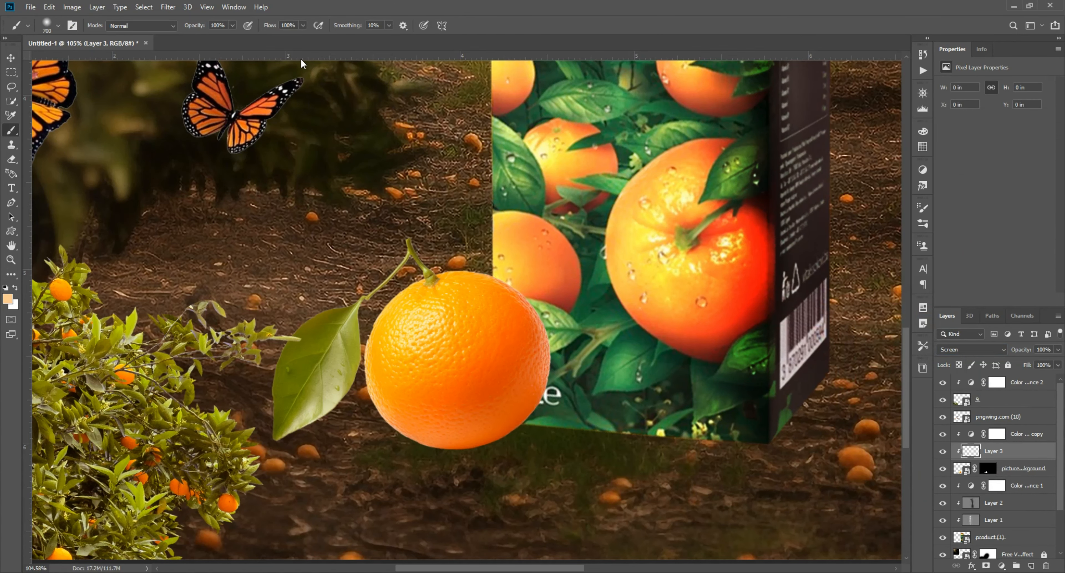
pyautogui.click(303, 26)
pyautogui.moveTo(305, 36); pyautogui.dragTo(267, 40)
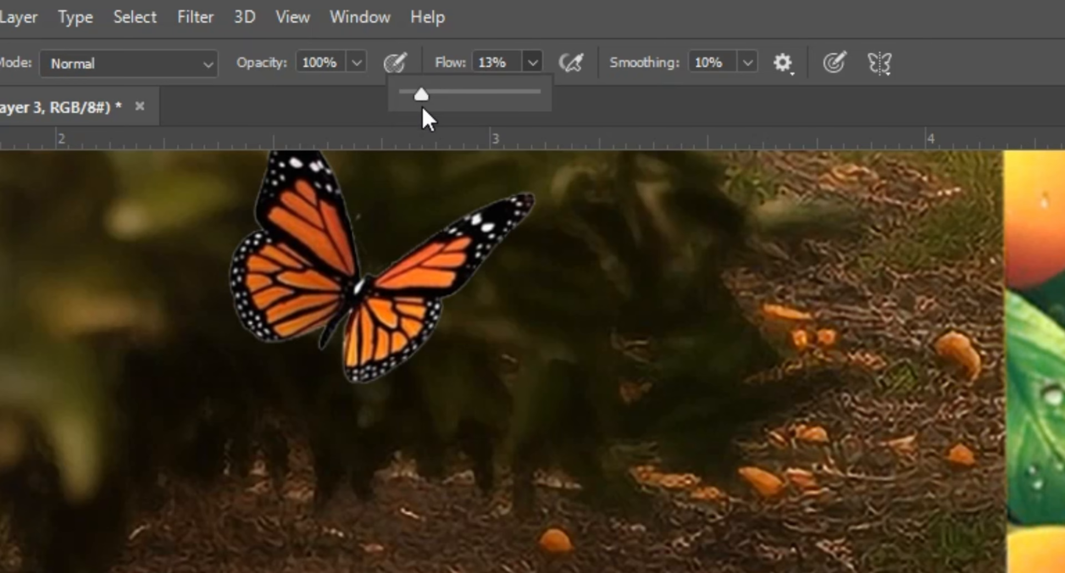
pyautogui.moveTo(422, 108); pyautogui.dragTo(430, 107)
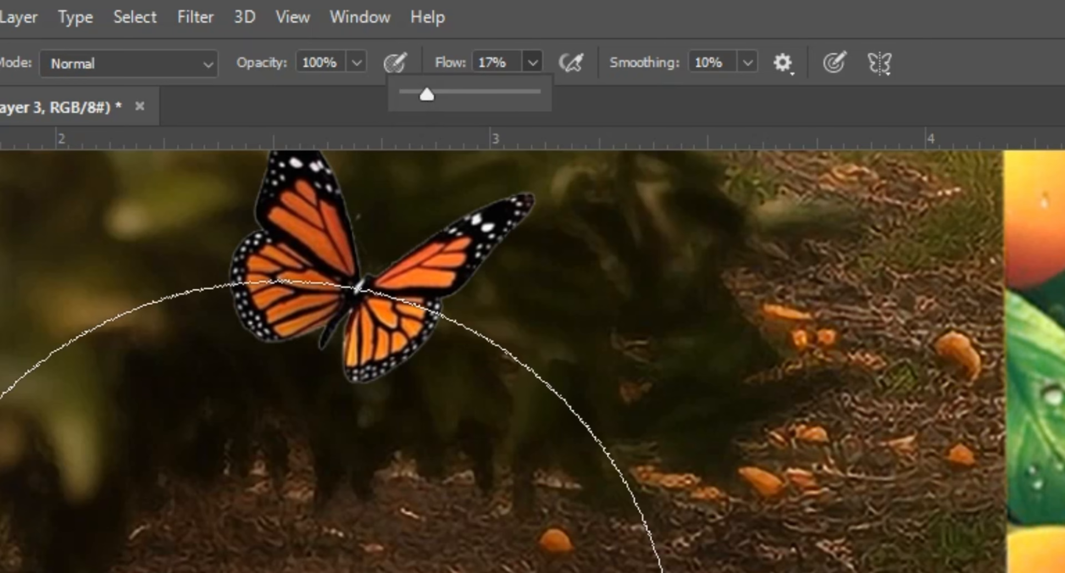
pyautogui.click(271, 288)
pyautogui.press('[')
pyautogui.press('[')
pyautogui.press('[')
pyautogui.press('[')
pyautogui.press('[')
pyautogui.press('[')
pyautogui.scroll(5, 333, 303)
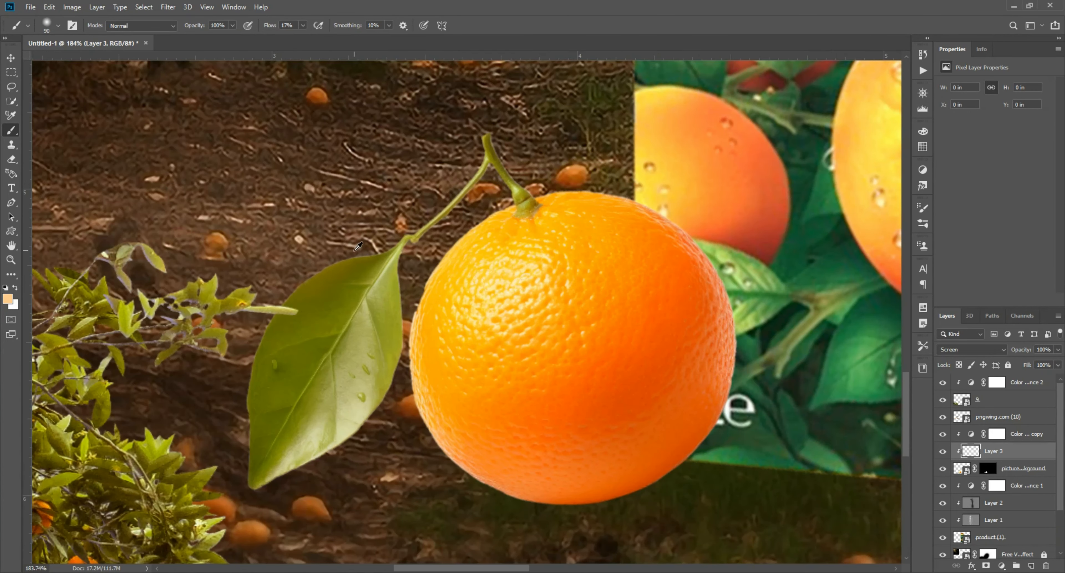
pyautogui.moveTo(349, 267); pyautogui.dragTo(295, 311)
pyautogui.moveTo(293, 307)
pyautogui.mouseDown()
pyautogui.moveTo(248, 361)
pyautogui.moveTo(236, 405)
pyautogui.mouseUp()
pyautogui.hotkey('ctrl', 'z')
pyautogui.hotkey('ctrl', 'z')
pyautogui.hotkey('ctrl', 'z')
# - Paint faint light along the leaf and the orange's left edge with the brush flow at 4%
pyautogui.moveTo(322, 232)
pyautogui.mouseDown()
pyautogui.moveTo(292, 336)
pyautogui.moveTo(375, 213)
pyautogui.mouseUp()
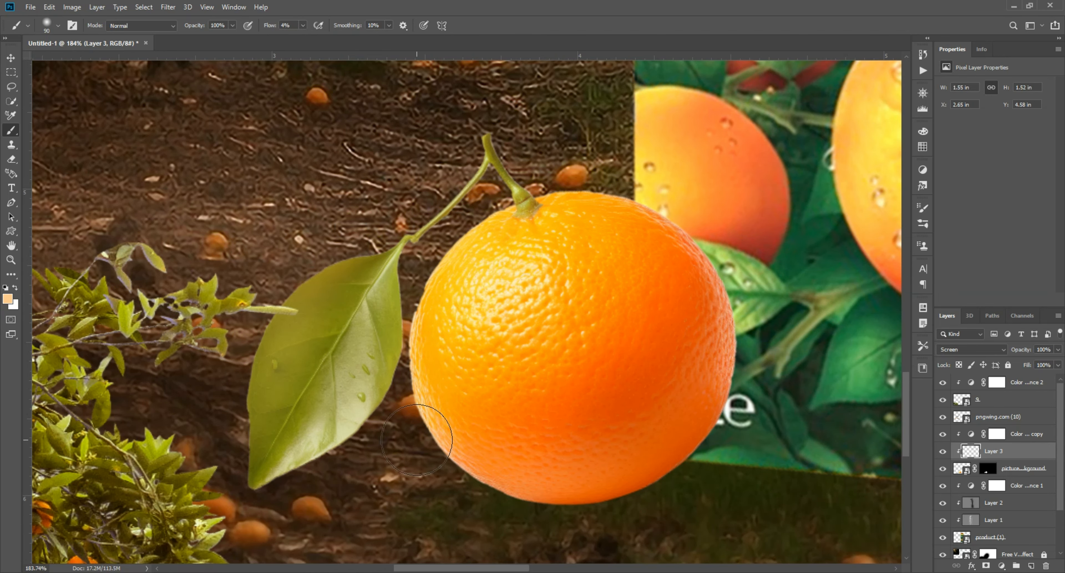
pyautogui.moveTo(416, 438); pyautogui.dragTo(459, 494)
pyautogui.moveTo(452, 385); pyautogui.dragTo(409, 264)
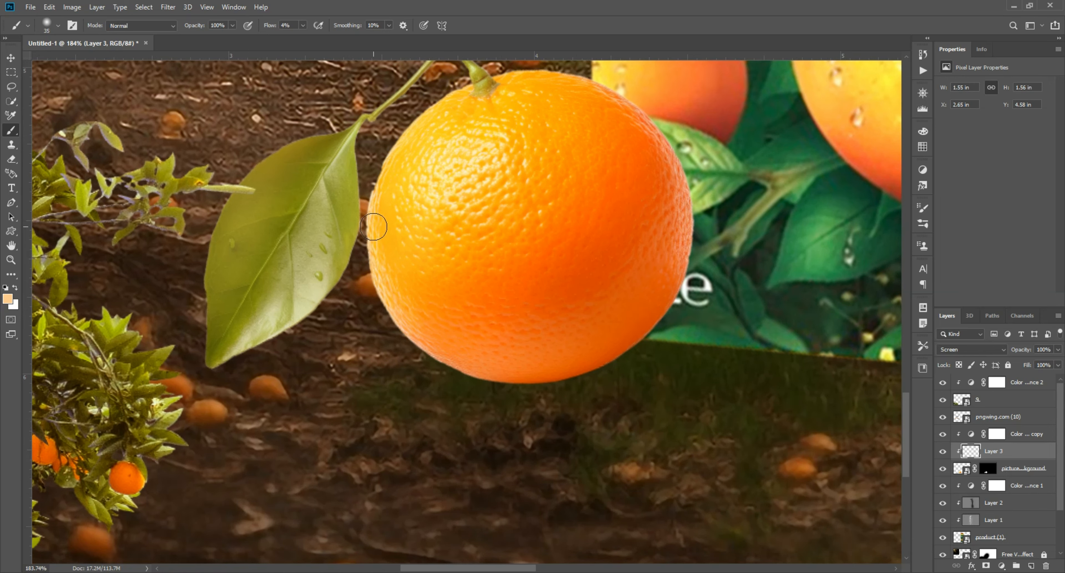
pyautogui.moveTo(432, 364); pyautogui.dragTo(424, 323)
pyautogui.moveTo(502, 139); pyautogui.dragTo(441, 309)
# - Build up the soft light on the leaf and the orange's upper surface with an 80 px brush at 4% flow
pyautogui.moveTo(180, 403); pyautogui.dragTo(139, 460)
pyautogui.moveTo(133, 511); pyautogui.dragTo(92, 557)
pyautogui.scroll(-4, 437, 338)
pyautogui.moveTo(397, 415); pyautogui.dragTo(406, 315)
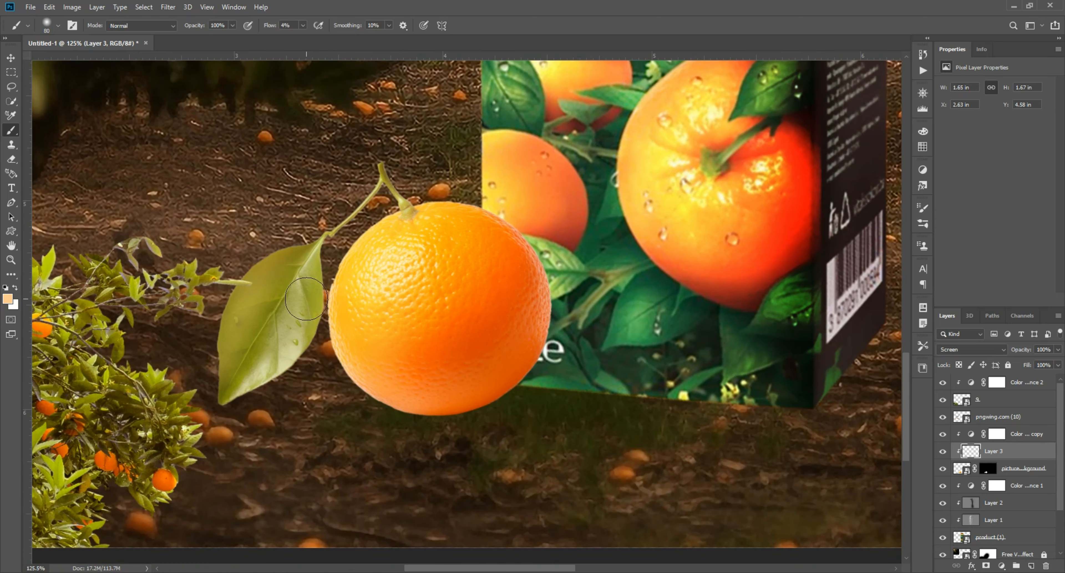
pyautogui.moveTo(466, 241); pyautogui.dragTo(469, 346)
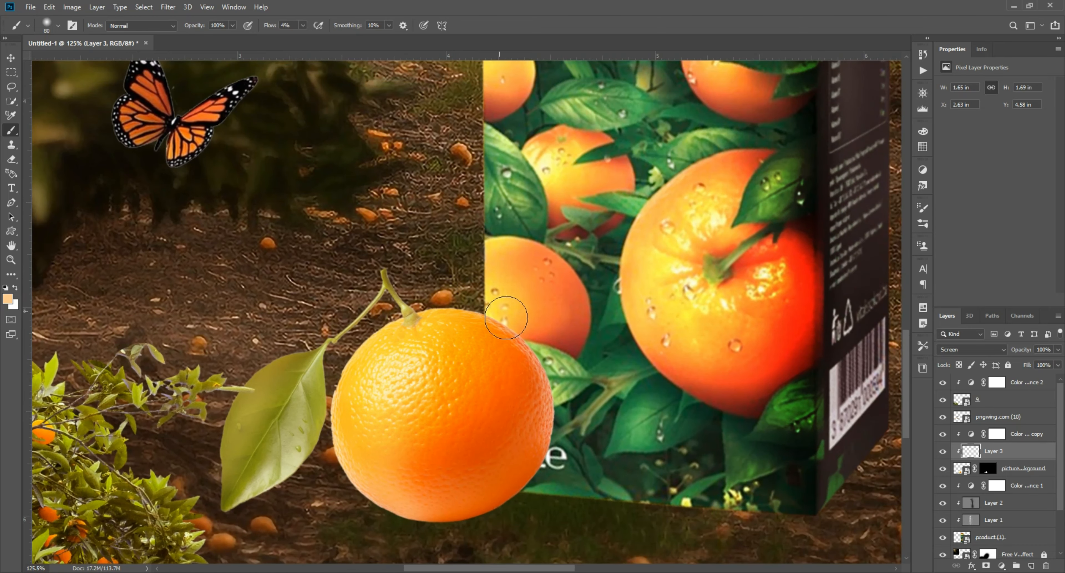
# - Check the orange's painted light layer against the whole composite
pyautogui.click(944, 452)
pyautogui.hotkey('ctrl', '0')
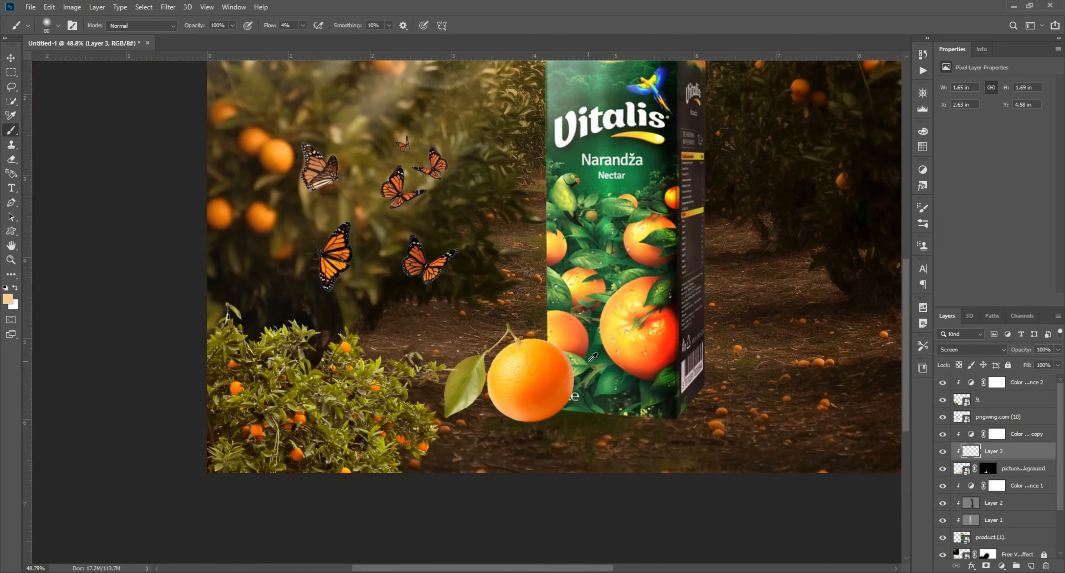
pyautogui.scroll(-2, 545, 384)
pyautogui.scroll(2, 273, 428)
pyautogui.scroll(-2, 264, 311)
# - Add a new layer clipped directly above the carton layer and set the foreground color to #ffbc75
pyautogui.scroll(12, 376, 157)
pyautogui.click(11, 58)
pyautogui.click(997, 502)
pyautogui.scroll(-1, 997, 513)
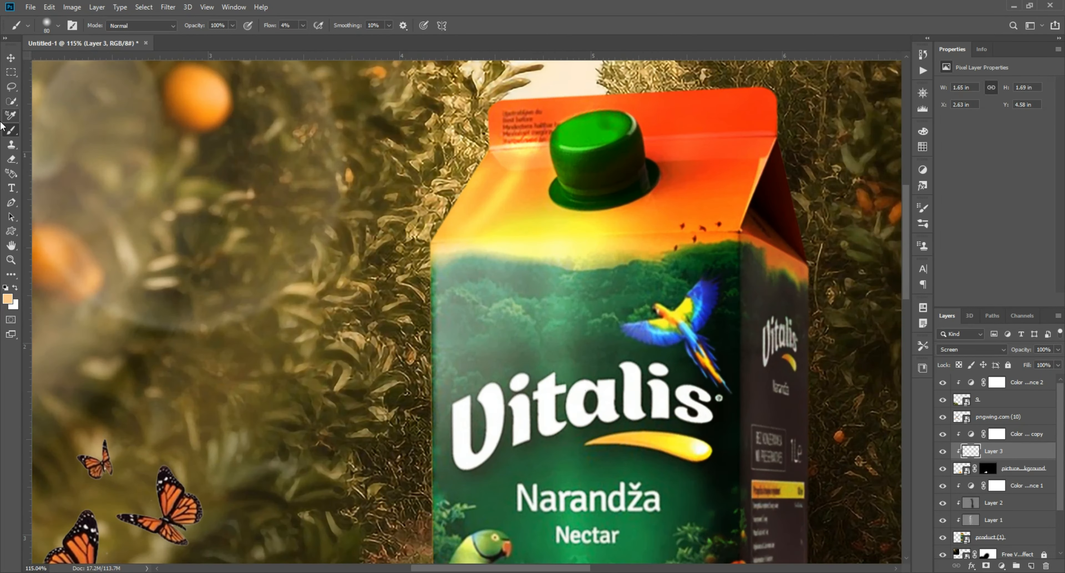
pyautogui.scroll(-1, 926, 452)
pyautogui.click(926, 434)
pyautogui.click(996, 558)
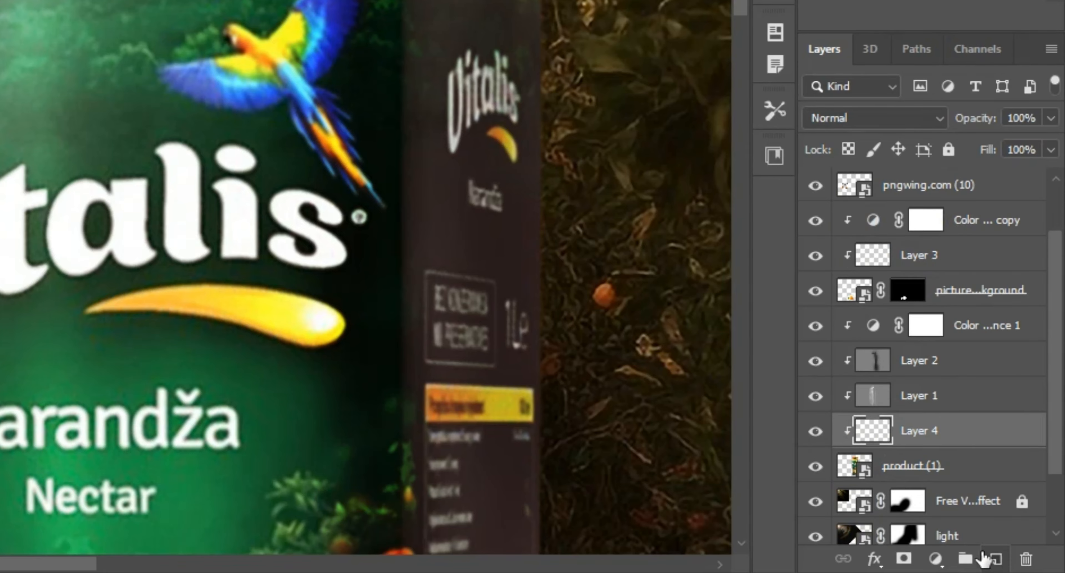
pyautogui.click(9, 298)
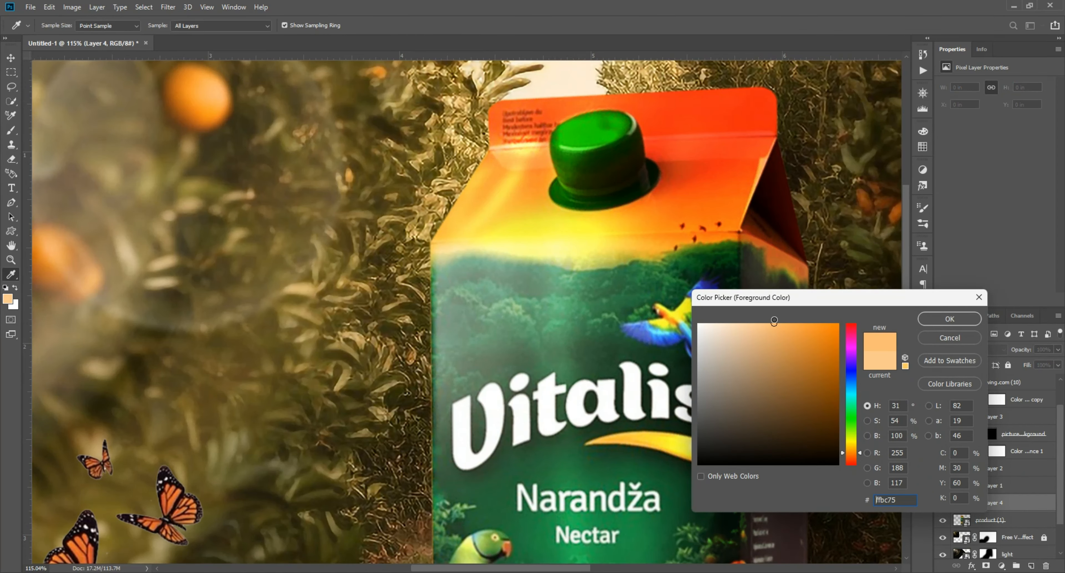
pyautogui.click(949, 320)
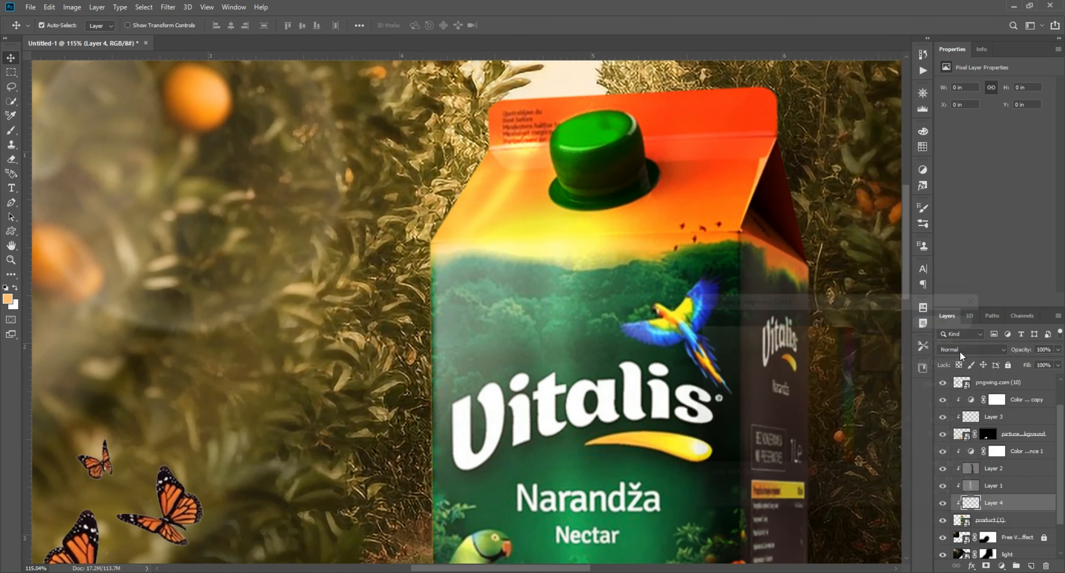
# - Set Layer 4's blend mode to Screen and paint warm light along the carton's upper left edge at 11% brush flow
pyautogui.click(959, 351)
pyautogui.click(959, 387)
pyautogui.click(10, 130)
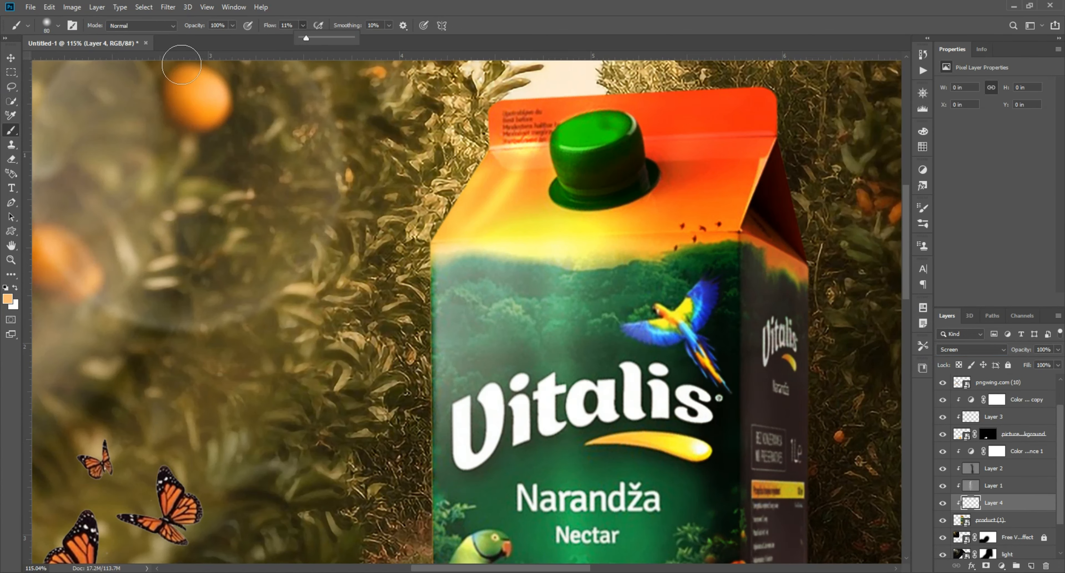
pyautogui.click(182, 65)
pyautogui.scroll(6, 399, 165)
pyautogui.moveTo(509, 165); pyautogui.dragTo(480, 279)
pyautogui.moveTo(515, 199)
pyautogui.mouseDown()
pyautogui.moveTo(497, 295)
pyautogui.moveTo(438, 378)
pyautogui.moveTo(488, 195)
pyautogui.mouseUp()
pyautogui.moveTo(478, 232); pyautogui.dragTo(462, 308)
pyautogui.moveTo(459, 308)
pyautogui.mouseDown()
pyautogui.moveTo(459, 226)
pyautogui.moveTo(457, 389)
pyautogui.mouseUp()
pyautogui.moveTo(458, 391)
pyautogui.mouseDown()
pyautogui.moveTo(459, 215)
pyautogui.moveTo(460, 418)
pyautogui.moveTo(458, 133)
pyautogui.moveTo(453, 430)
pyautogui.mouseUp()
pyautogui.moveTo(453, 431); pyautogui.dragTo(449, 249)
pyautogui.moveTo(451, 226); pyautogui.dragTo(451, 397)
# - Continue the warm light down the carton's lower left edge and back up along it at 11% flow
pyautogui.scroll(-15, 395, 327)
pyautogui.scroll(9, 373, 302)
pyautogui.moveTo(425, 352); pyautogui.dragTo(418, 257)
pyautogui.moveTo(434, 318)
pyautogui.mouseDown()
pyautogui.moveTo(443, 275)
pyautogui.moveTo(441, 513)
pyautogui.mouseUp()
pyautogui.moveTo(441, 523); pyautogui.dragTo(436, 398)
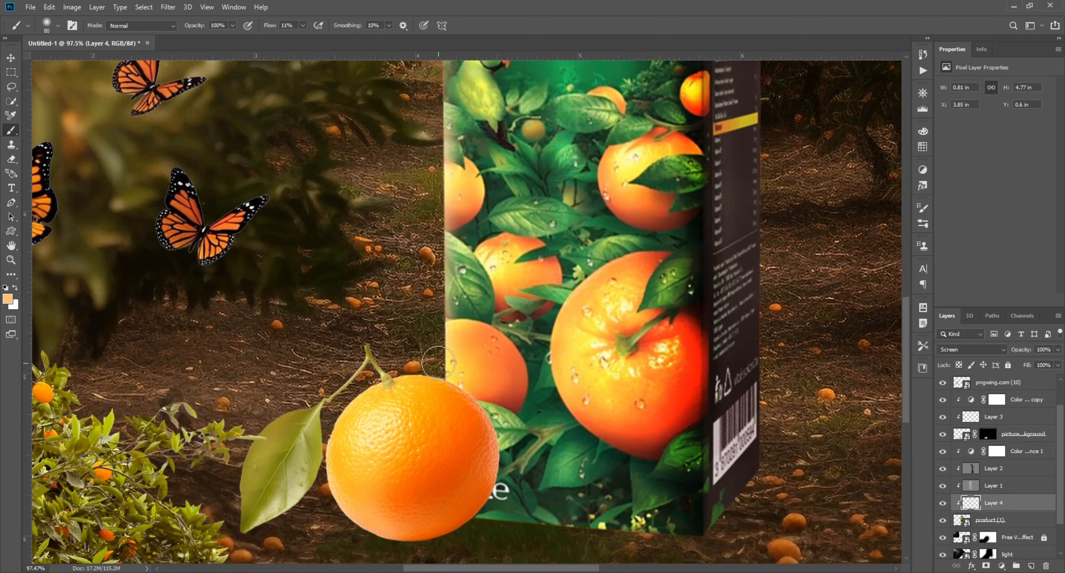
pyautogui.moveTo(446, 254); pyautogui.dragTo(448, 179)
pyautogui.moveTo(449, 180)
pyautogui.mouseDown()
pyautogui.moveTo(453, 310)
pyautogui.moveTo(435, 128)
pyautogui.moveTo(436, 286)
pyautogui.moveTo(440, 158)
pyautogui.mouseUp()
pyautogui.moveTo(441, 159); pyautogui.dragTo(435, 298)
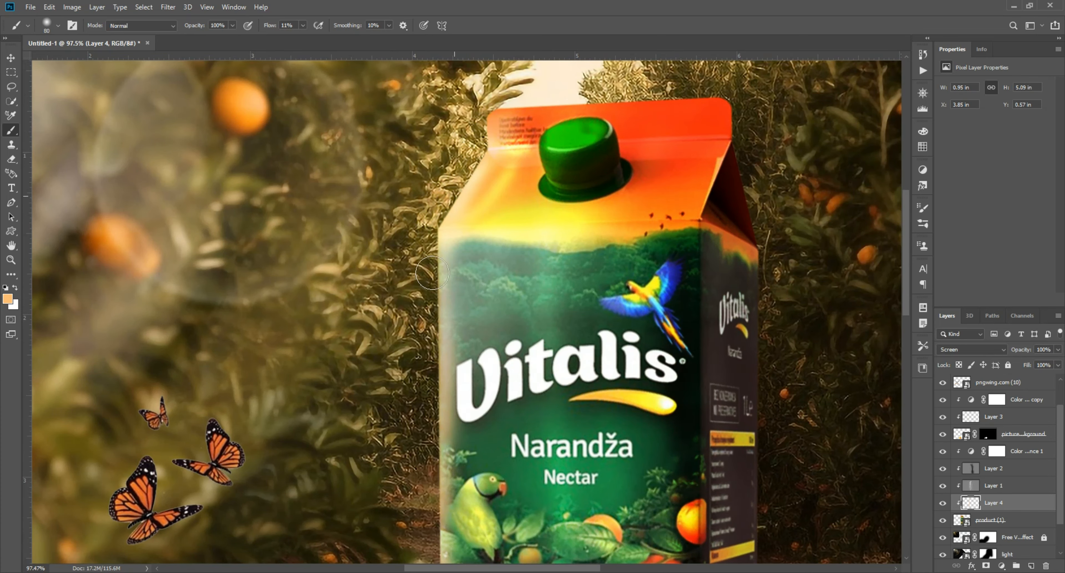
# - Build up faint light along the carton's left side with the brush flow at 3%
pyautogui.scroll(-10, 438, 432)
pyautogui.scroll(9, 433, 262)
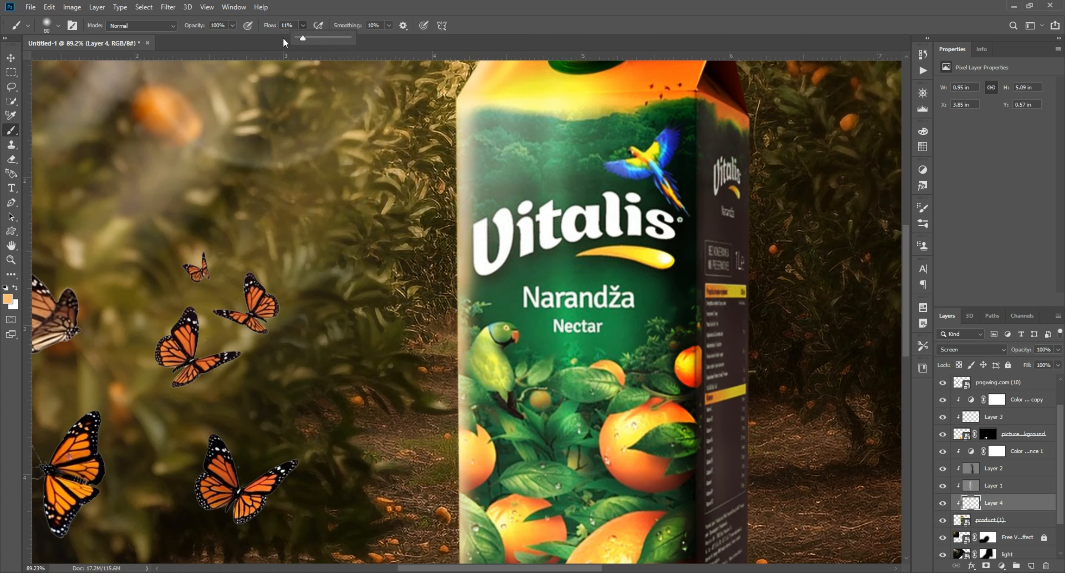
pyautogui.scroll(2, 455, 195)
pyautogui.scroll(3, 461, 195)
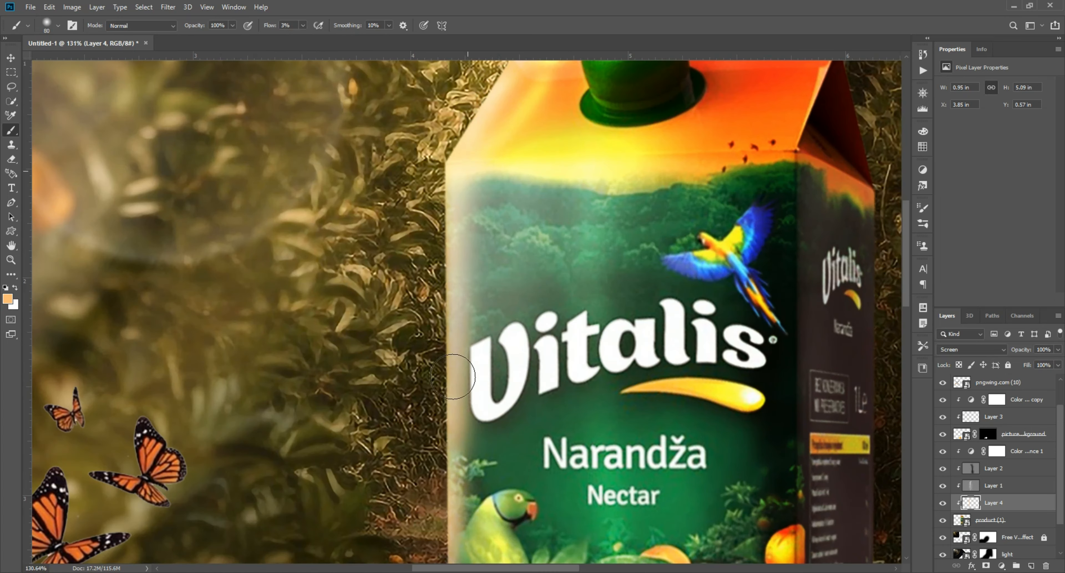
pyautogui.scroll(-3, 472, 352)
pyautogui.scroll(-5, 455, 467)
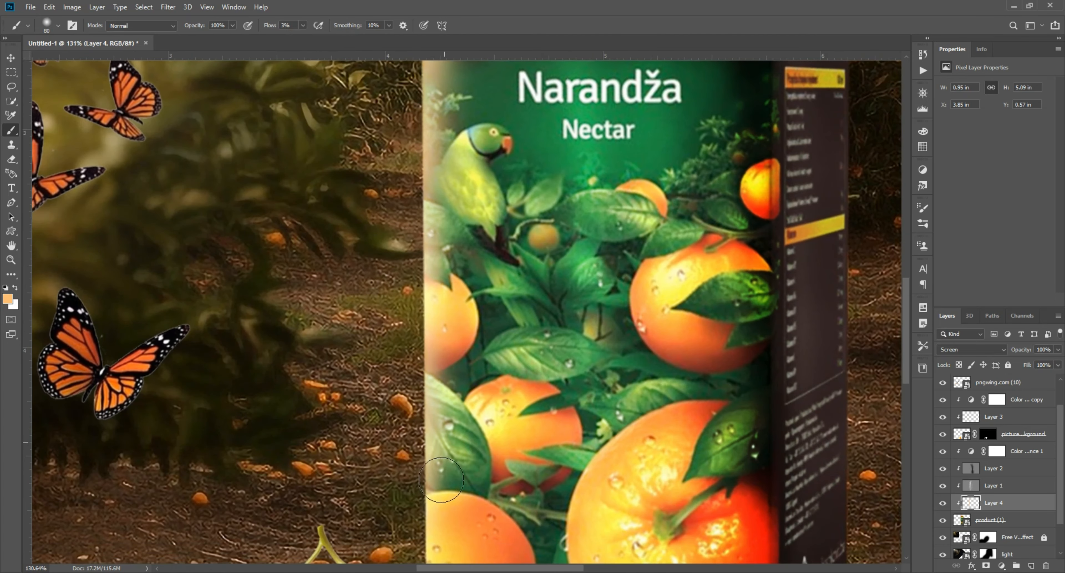
pyautogui.scroll(-3, 443, 471)
pyautogui.scroll(-5, 280, 201)
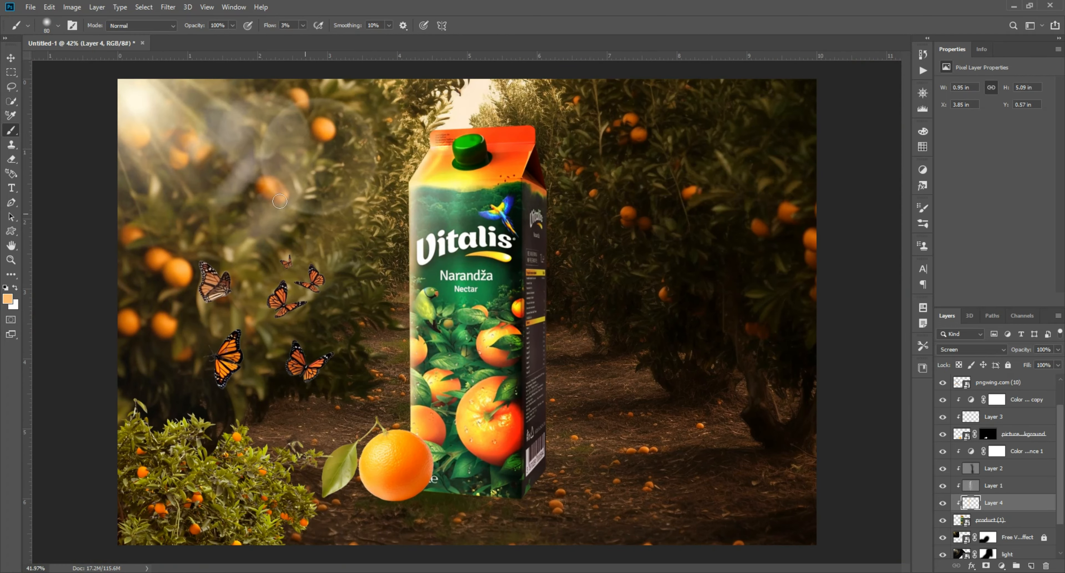
# - Compare the composite with and without the carton's painted light on Layer 4
pyautogui.click(11, 57)
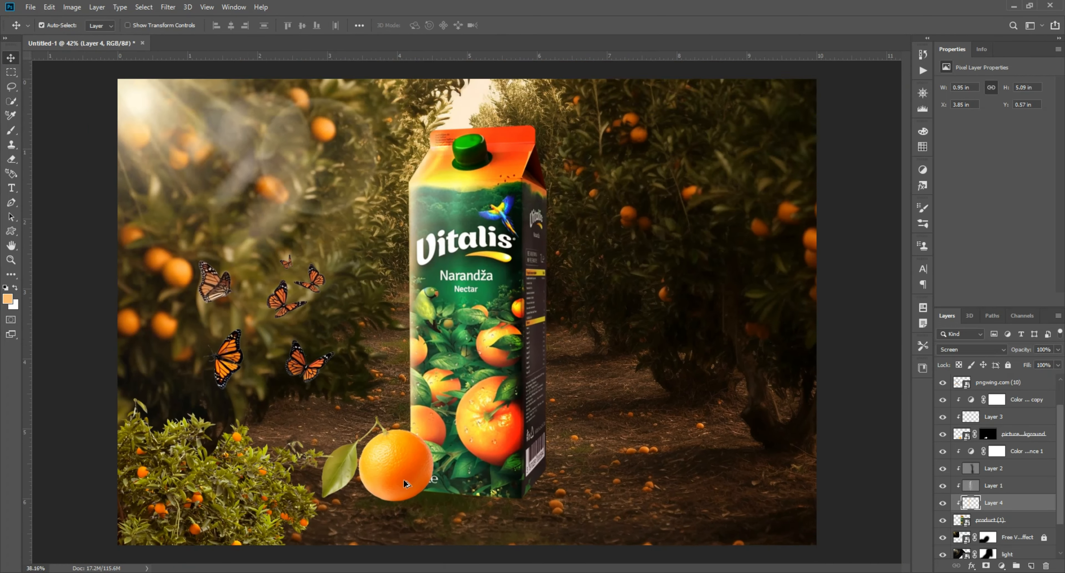
pyautogui.scroll(1, 406, 484)
pyautogui.scroll(-1, 405, 485)
pyautogui.click(851, 369)
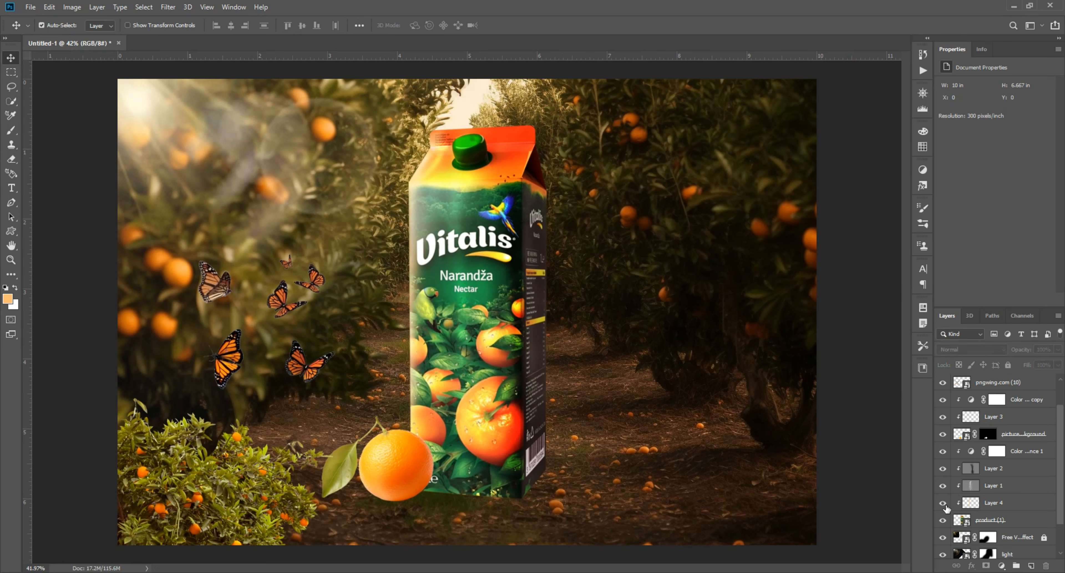
pyautogui.click(944, 503)
pyautogui.click(943, 503)
pyautogui.click(943, 503)
pyautogui.click(944, 503)
pyautogui.scroll(-1, 740, 420)
pyautogui.scroll(1, 740, 420)
# - Enlarge the butterflies to a scale of 38.88% and shift them slightly upward
pyautogui.scroll(7, 141, 302)
pyautogui.click(416, 334)
pyautogui.hotkey('ctrl', 't')
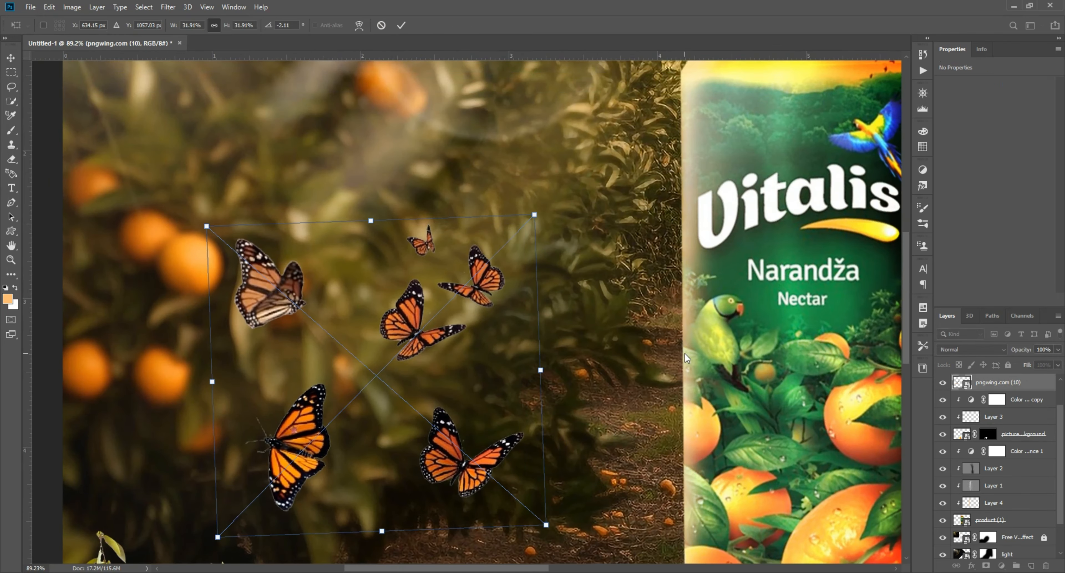
pyautogui.moveTo(546, 374); pyautogui.dragTo(618, 371)
pyautogui.moveTo(507, 395); pyautogui.dragTo(502, 380)
pyautogui.scroll(-10, 502, 380)
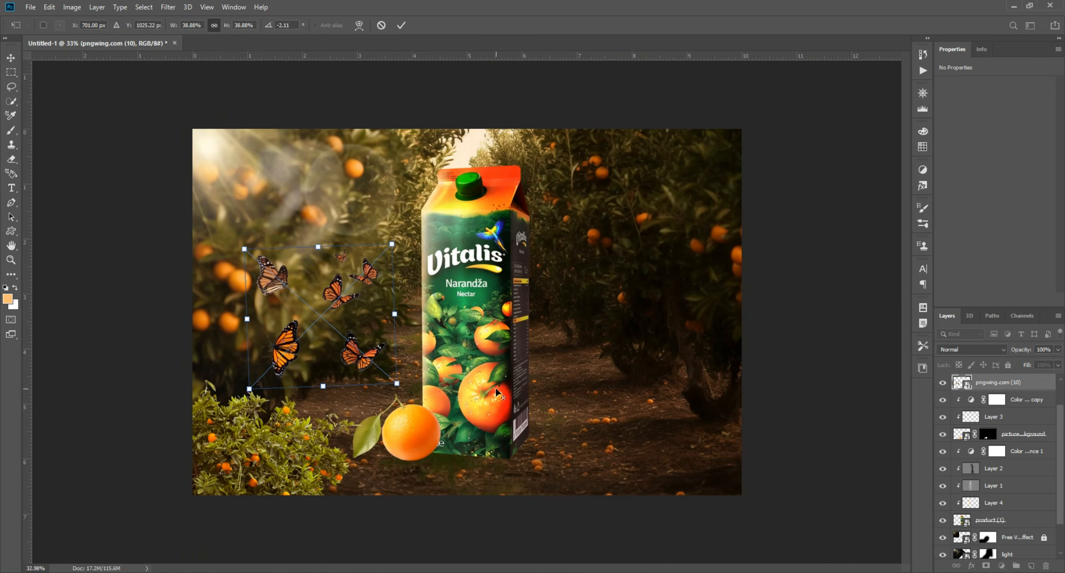
pyautogui.scroll(3, 350, 331)
pyautogui.press('Return')
# - Add a new layer clipped to the butterfly layer and set its blend mode to Screen
pyautogui.scroll(4, 345, 316)
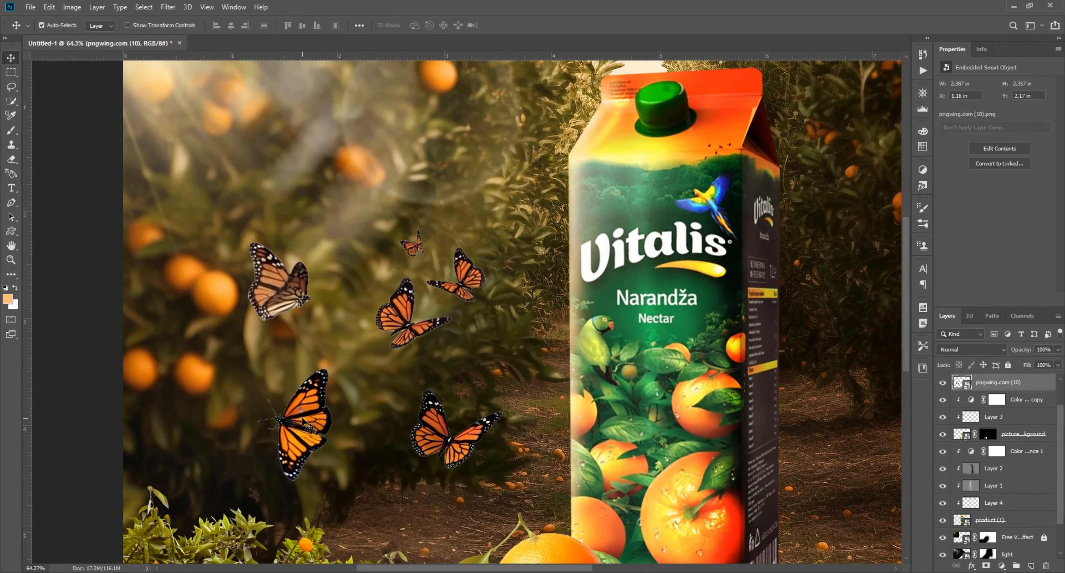
pyautogui.click(1031, 566)
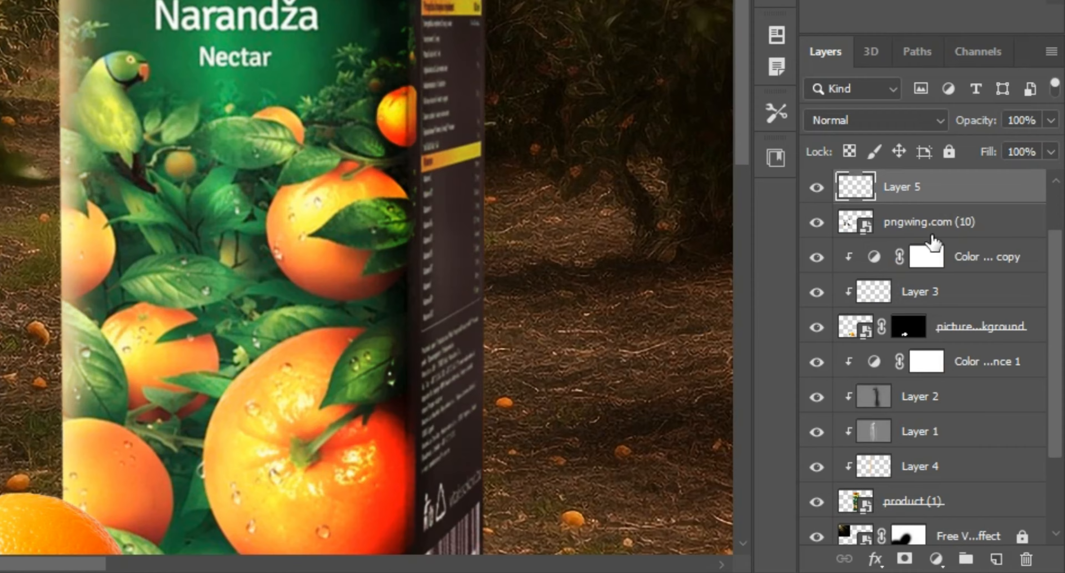
pyautogui.keyDown('alt'); pyautogui.click(1011, 390); pyautogui.keyUp('alt')
pyautogui.click(14, 132)
pyautogui.click(953, 227)
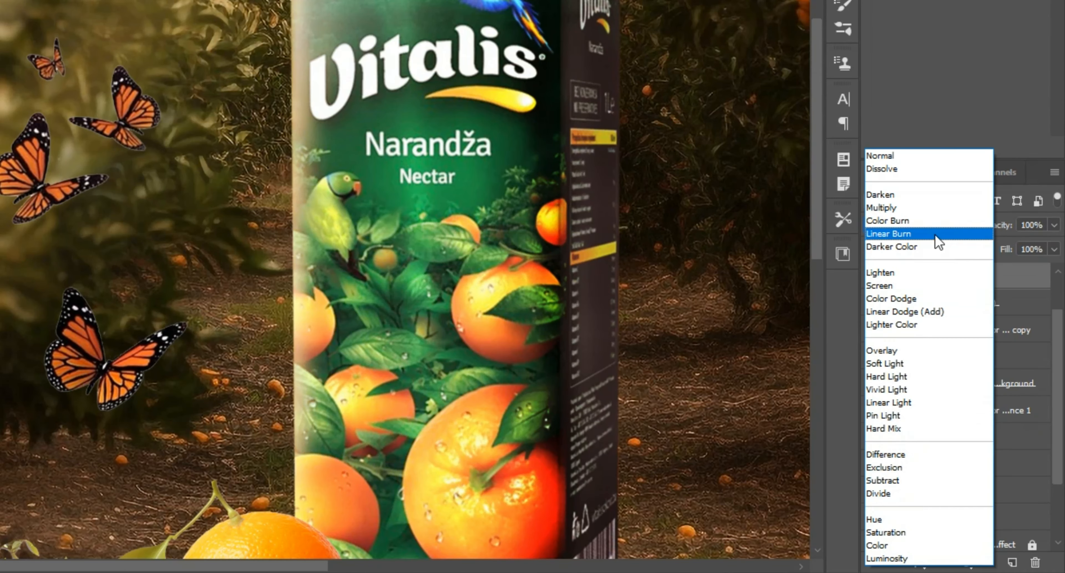
pyautogui.click(926, 283)
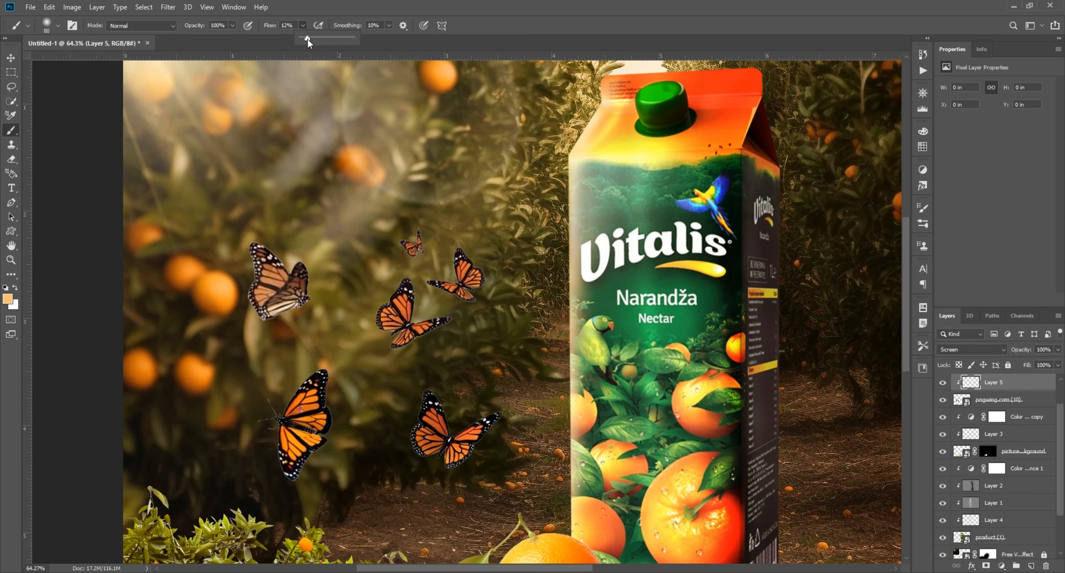
# - Paint warm light over the butterflies at 12% brush flow and compare the result with and without Layer 5
pyautogui.scroll(4, 378, 219)
pyautogui.moveTo(232, 327)
pyautogui.mouseDown()
pyautogui.moveTo(204, 257)
pyautogui.moveTo(166, 279)
pyautogui.moveTo(109, 260)
pyautogui.moveTo(155, 427)
pyautogui.moveTo(397, 414)
pyautogui.moveTo(550, 285)
pyautogui.moveTo(488, 393)
pyautogui.moveTo(555, 183)
pyautogui.mouseUp()
pyautogui.moveTo(314, 302)
pyautogui.mouseDown()
pyautogui.moveTo(230, 451)
pyautogui.moveTo(246, 528)
pyautogui.mouseUp()
pyautogui.moveTo(634, 351)
pyautogui.mouseDown()
pyautogui.moveTo(661, 381)
pyautogui.moveTo(533, 389)
pyautogui.mouseUp()
pyautogui.hotkey('ctrl', '0')
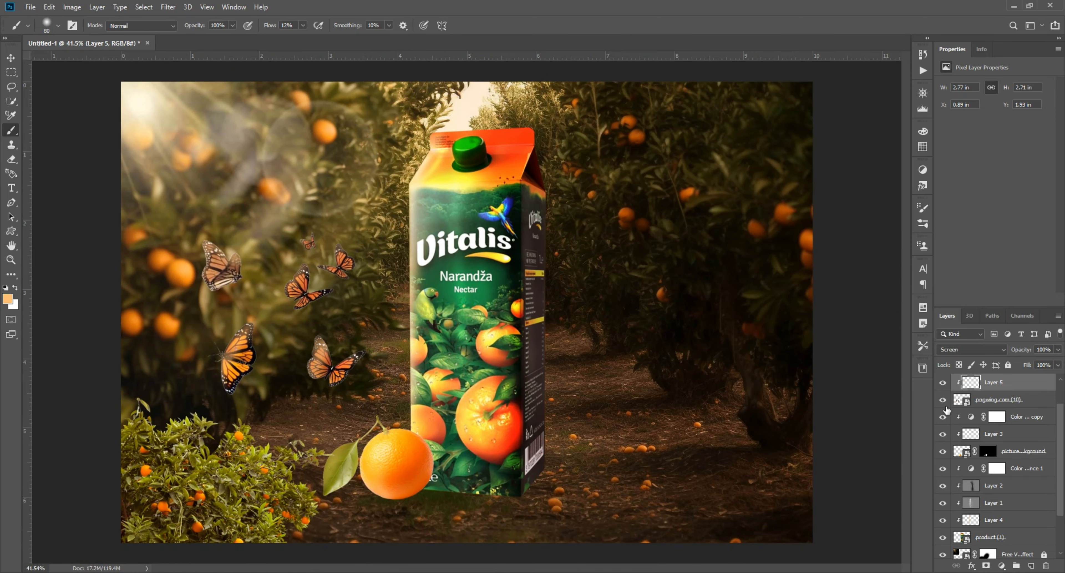
pyautogui.click(942, 384)
pyautogui.click(942, 383)
pyautogui.click(943, 383)
# - Build up more warm light on the left sides of the butterflies' wings at 12% flow
pyautogui.scroll(8, 221, 358)
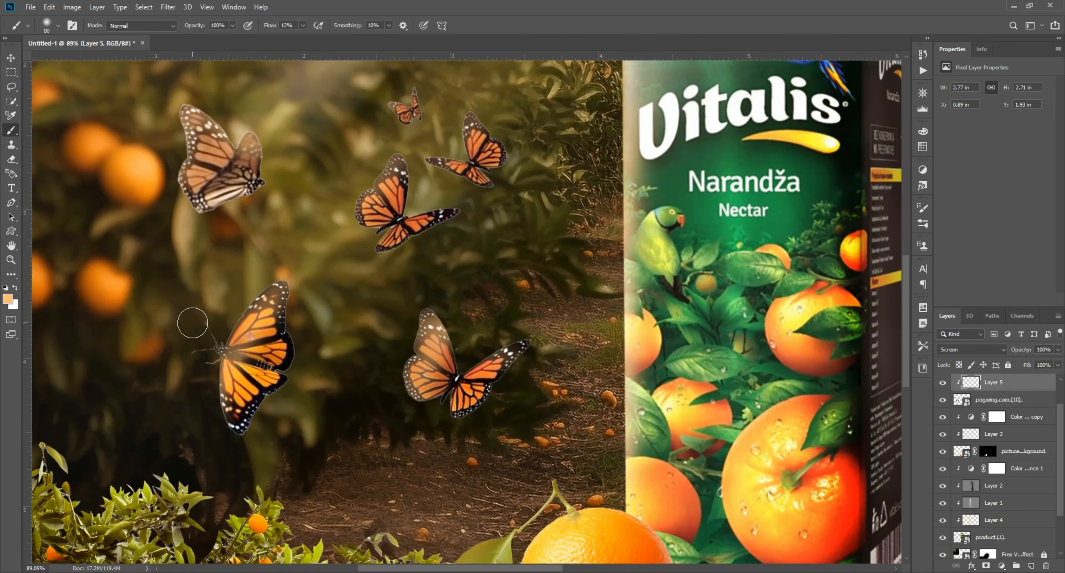
pyautogui.moveTo(215, 379); pyautogui.dragTo(227, 416)
pyautogui.moveTo(160, 226); pyautogui.dragTo(161, 321)
pyautogui.moveTo(206, 199); pyautogui.dragTo(182, 287)
pyautogui.moveTo(244, 227)
pyautogui.mouseDown()
pyautogui.moveTo(196, 287)
pyautogui.moveTo(248, 228)
pyautogui.mouseUp()
pyautogui.moveTo(416, 234); pyautogui.dragTo(347, 341)
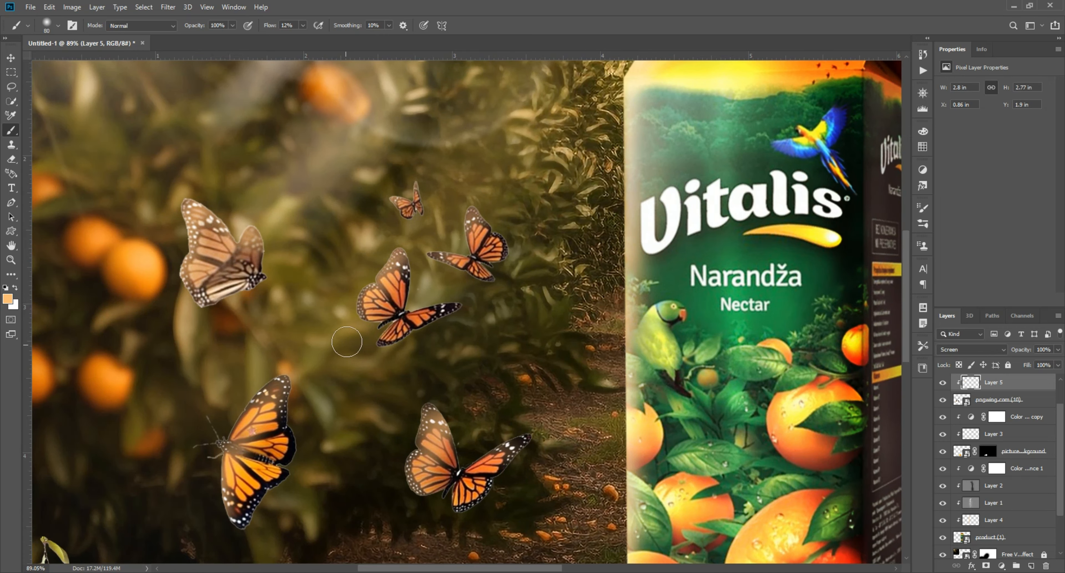
pyautogui.moveTo(434, 414); pyautogui.dragTo(414, 472)
pyautogui.scroll(-9, 415, 473)
pyautogui.scroll(1, 415, 472)
pyautogui.scroll(-1, 414, 472)
pyautogui.scroll(1, 415, 472)
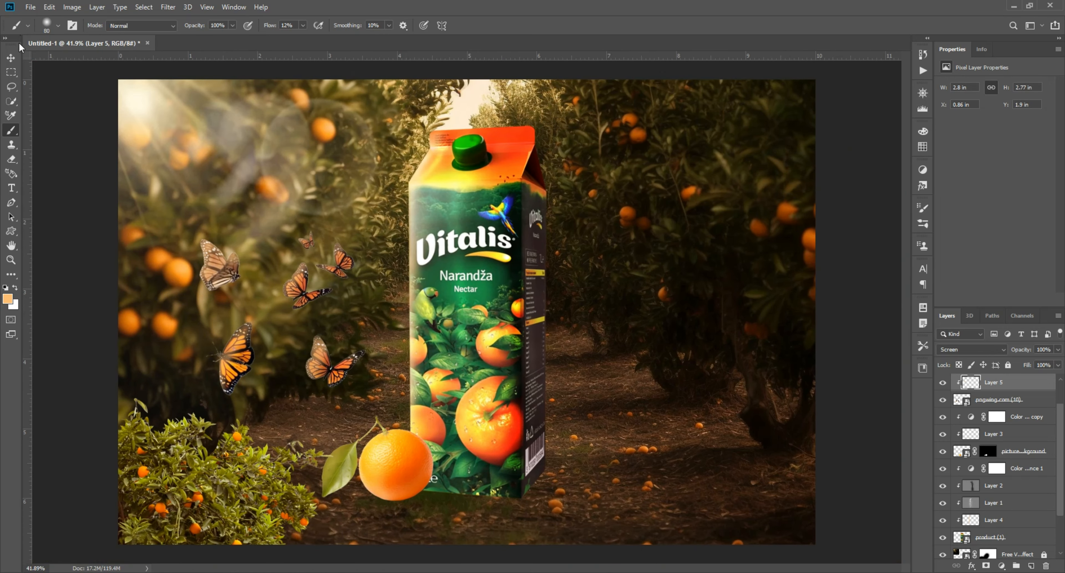
# - Apply a Motion Blur filter at a -8° angle to the butterfly layer
pyautogui.click(11, 58)
pyautogui.click(999, 399)
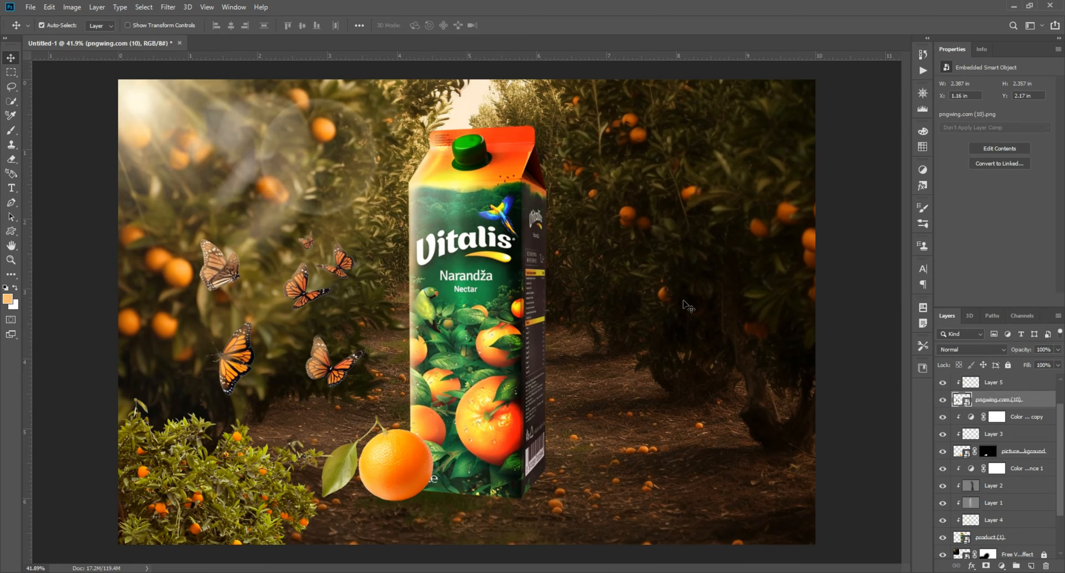
pyautogui.click(168, 7)
pyautogui.moveTo(202, 132)
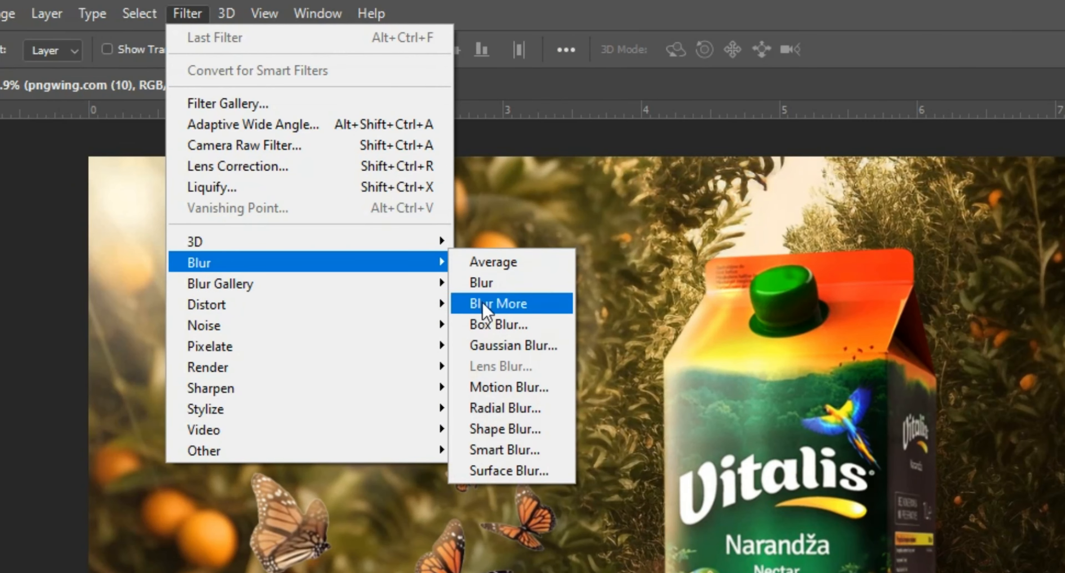
pyautogui.click(546, 394)
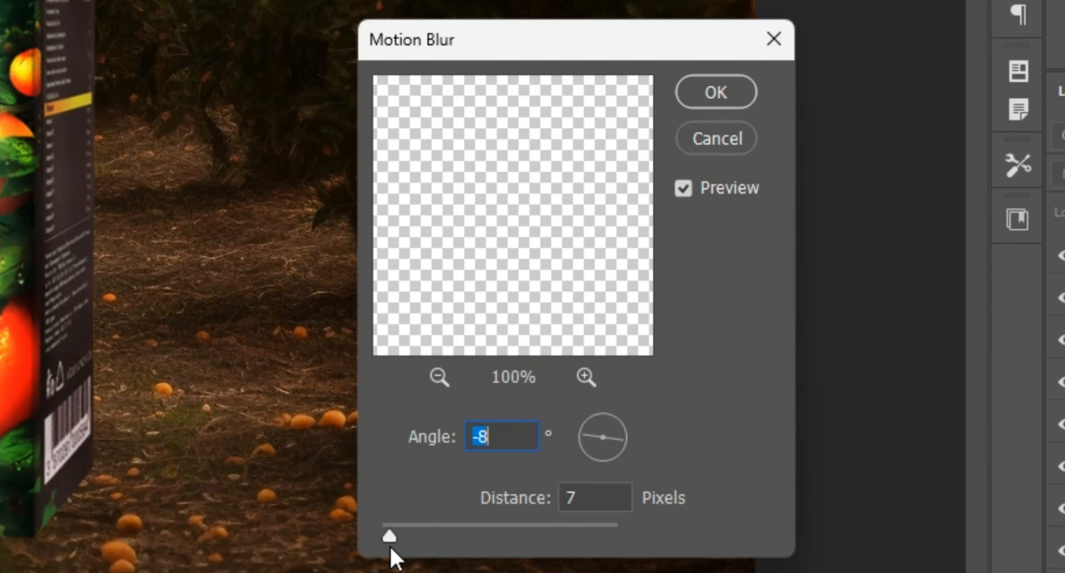
pyautogui.moveTo(390, 547); pyautogui.dragTo(412, 546)
pyautogui.click(715, 92)
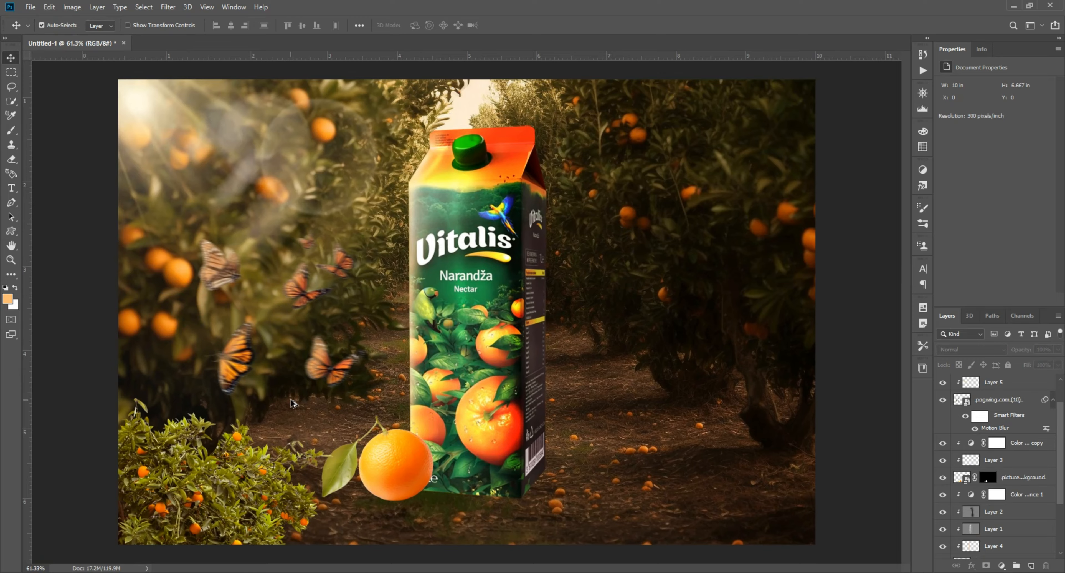
# - Try repositioning the foreground orange bush, delete it from the composite, and select Layer 5
pyautogui.moveTo(290, 399); pyautogui.dragTo(457, 233)
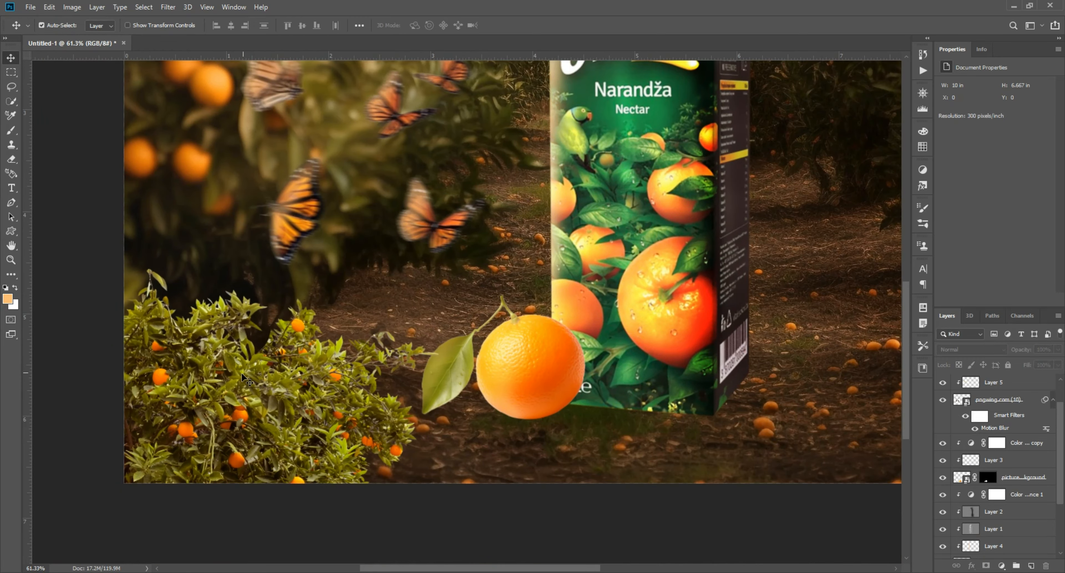
pyautogui.moveTo(240, 367); pyautogui.dragTo(296, 365)
pyautogui.hotkey('ctrl', '-')
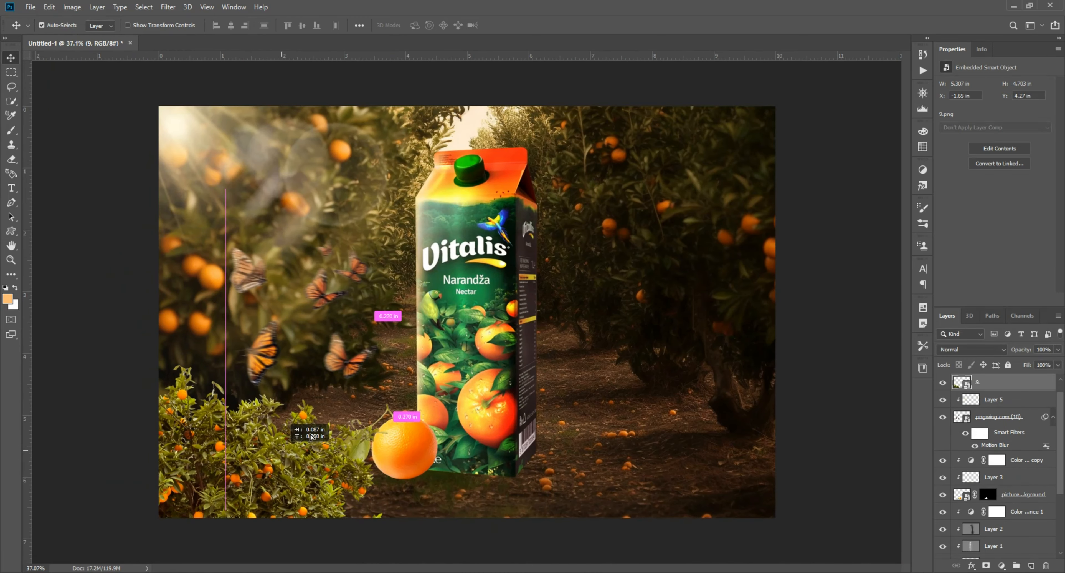
pyautogui.scroll(-3, 1030, 449)
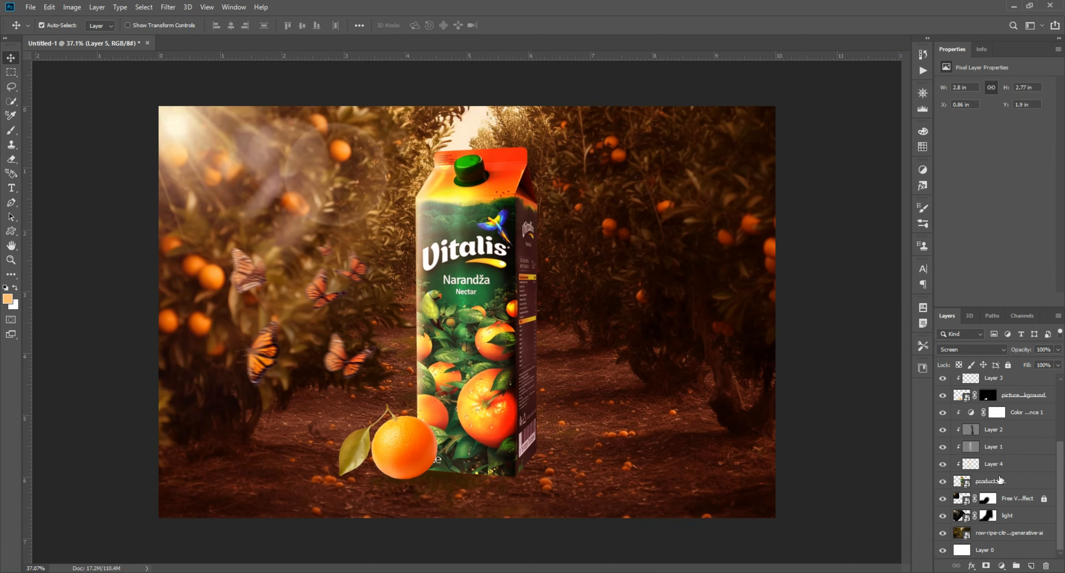
pyautogui.scroll(4, 1000, 480)
pyautogui.click(1011, 384)
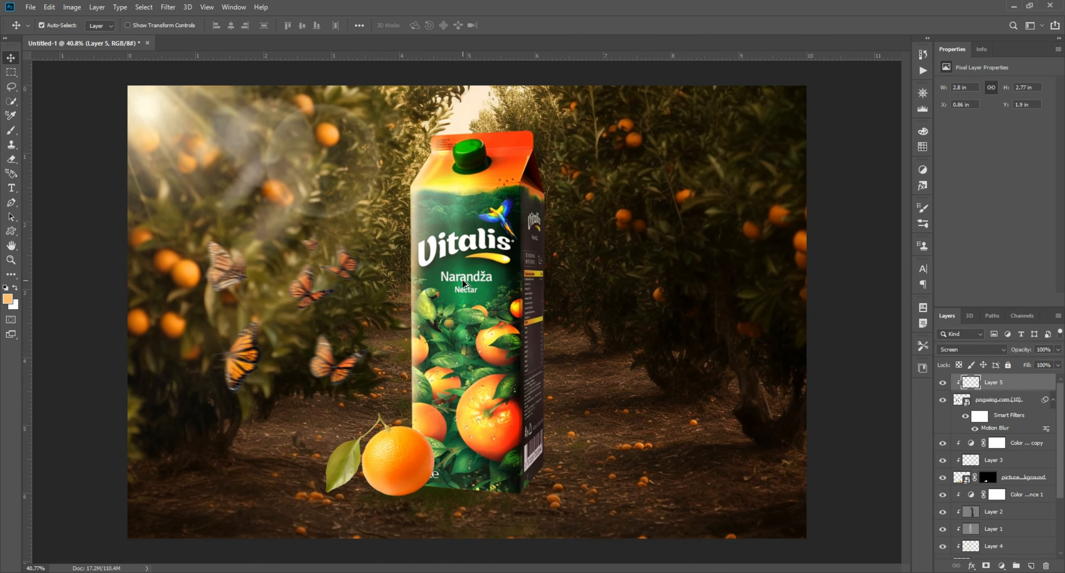
# - Duplicate the carton layer product (1)
pyautogui.scroll(7, 510, 351)
pyautogui.scroll(-8, 471, 264)
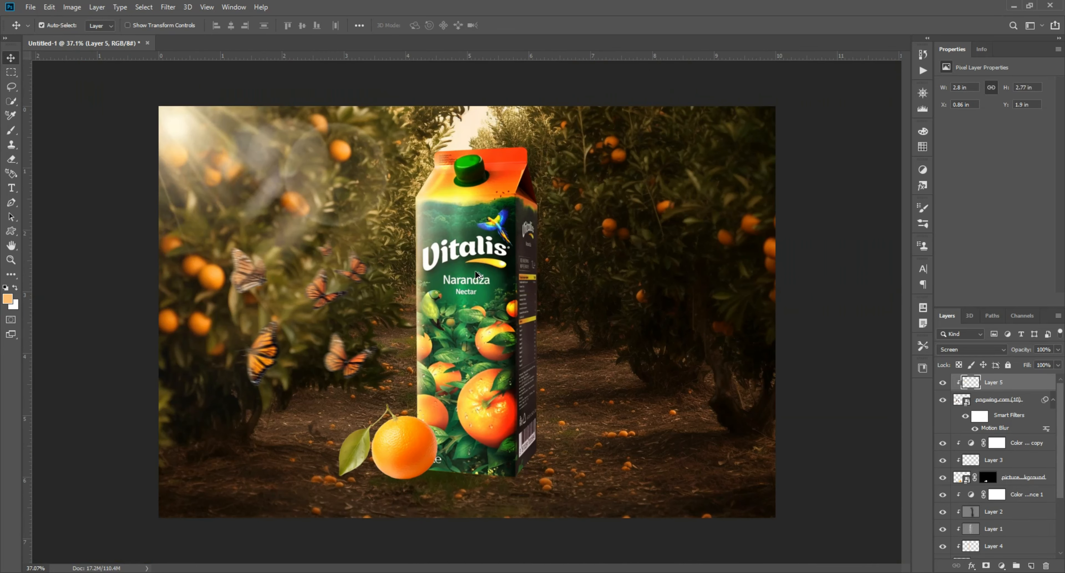
pyautogui.scroll(1, 468, 291)
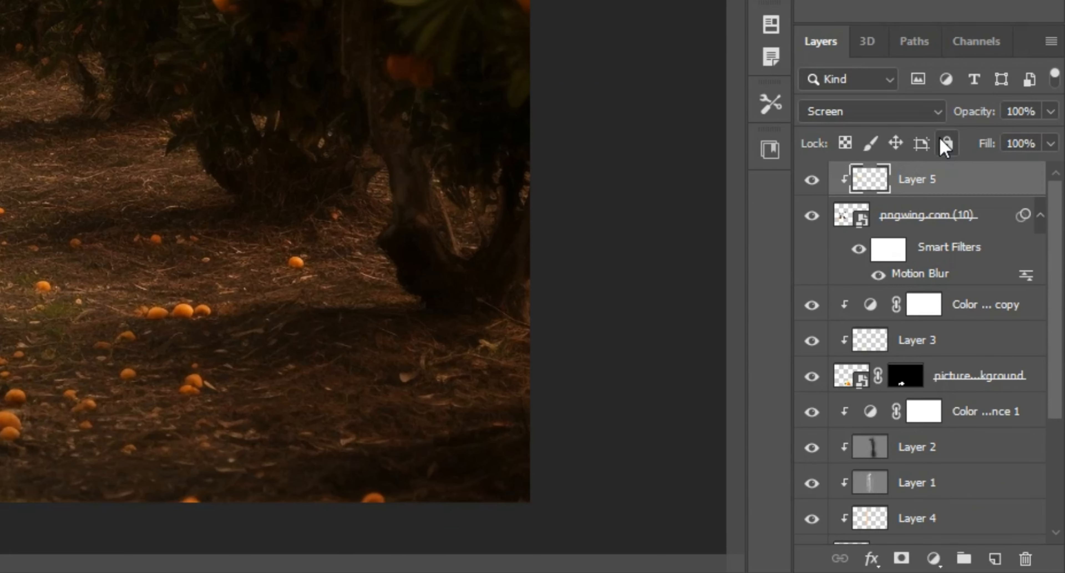
pyautogui.click(888, 442)
pyautogui.scroll(-4, 888, 438)
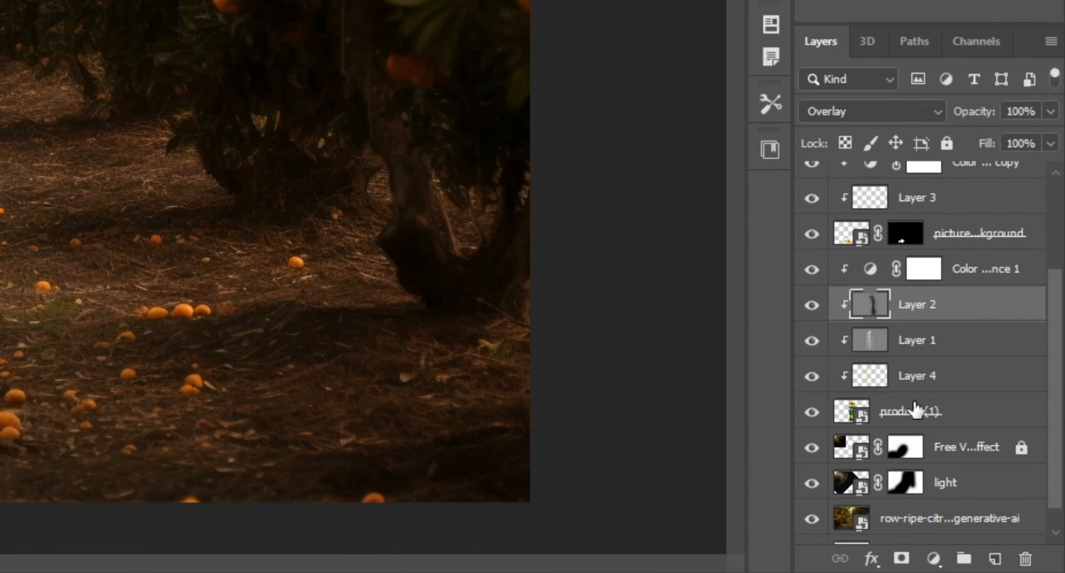
pyautogui.moveTo(916, 410); pyautogui.dragTo(997, 558)
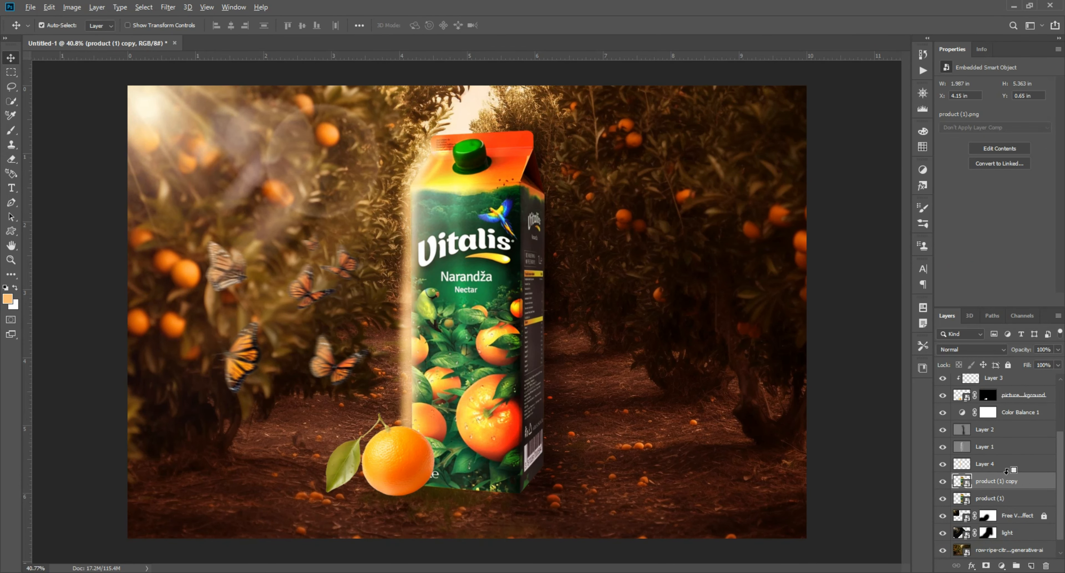
# - Clip Layer 4, Layer 1, Layer 2 and Color Balance 1 to the product (1) copy layer
pyautogui.keyDown('alt'); pyautogui.click(1007, 472); pyautogui.keyUp('alt')
pyautogui.keyDown('alt'); pyautogui.click(1008, 455); pyautogui.keyUp('alt')
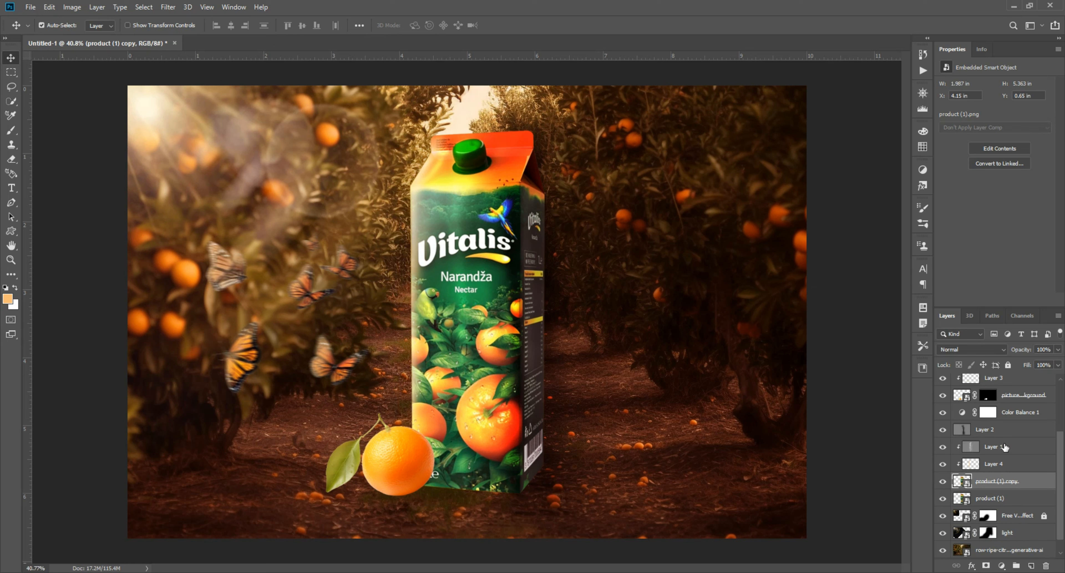
pyautogui.keyDown('alt'); pyautogui.click(1009, 438); pyautogui.keyUp('alt')
pyautogui.scroll(1, 1009, 419)
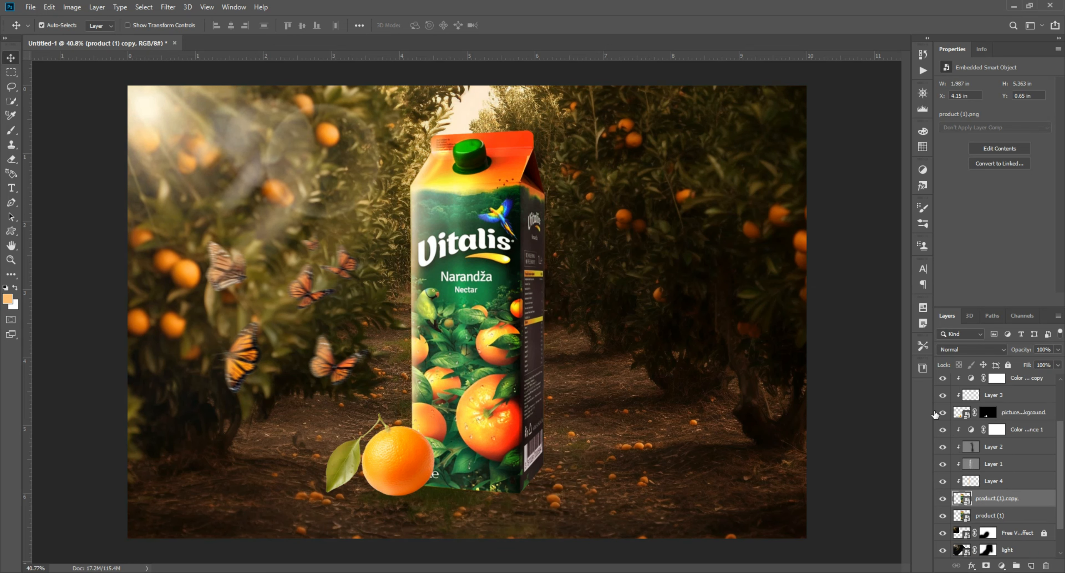
# - Flip the original product (1) carton layer downward and skew it flat along the ground to the right of the carton's base
pyautogui.click(1001, 514)
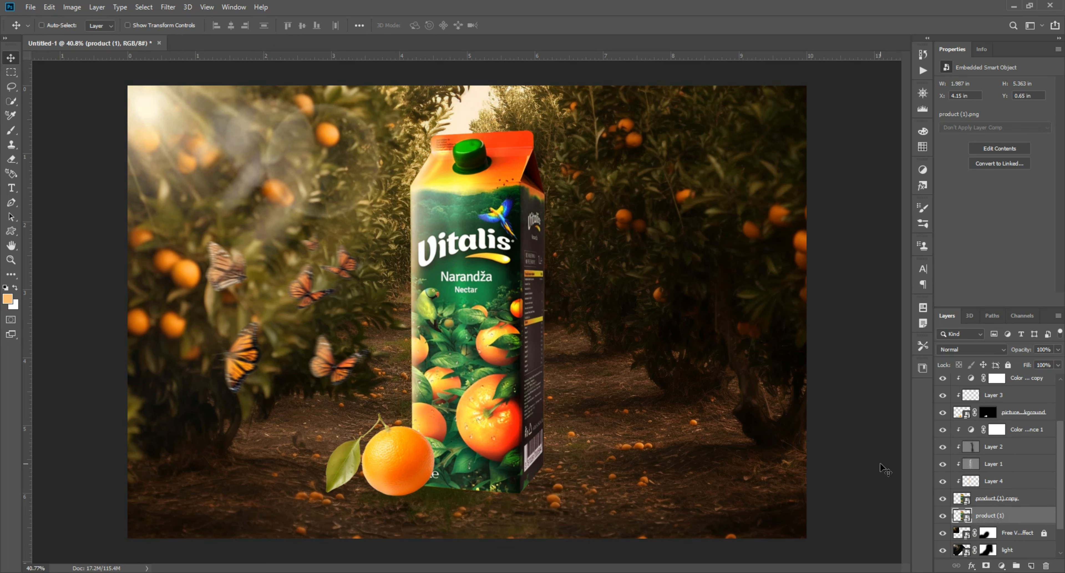
pyautogui.hotkey('ctrl', 't')
pyautogui.moveTo(481, 100); pyautogui.dragTo(721, 572)
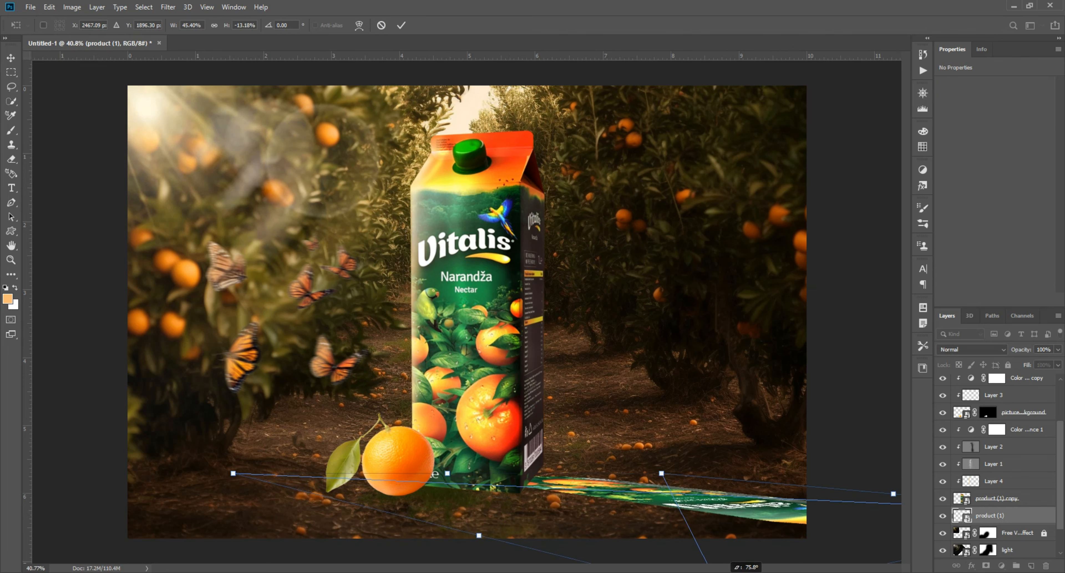
pyautogui.hotkey('ctrl', '-')
pyautogui.moveTo(473, 455); pyautogui.dragTo(494, 503)
pyautogui.moveTo(537, 455); pyautogui.dragTo(498, 431)
pyautogui.press('Return')
pyautogui.scroll(1, 605, 471)
pyautogui.scroll(3, 604, 468)
pyautogui.moveTo(597, 495); pyautogui.dragTo(633, 486)
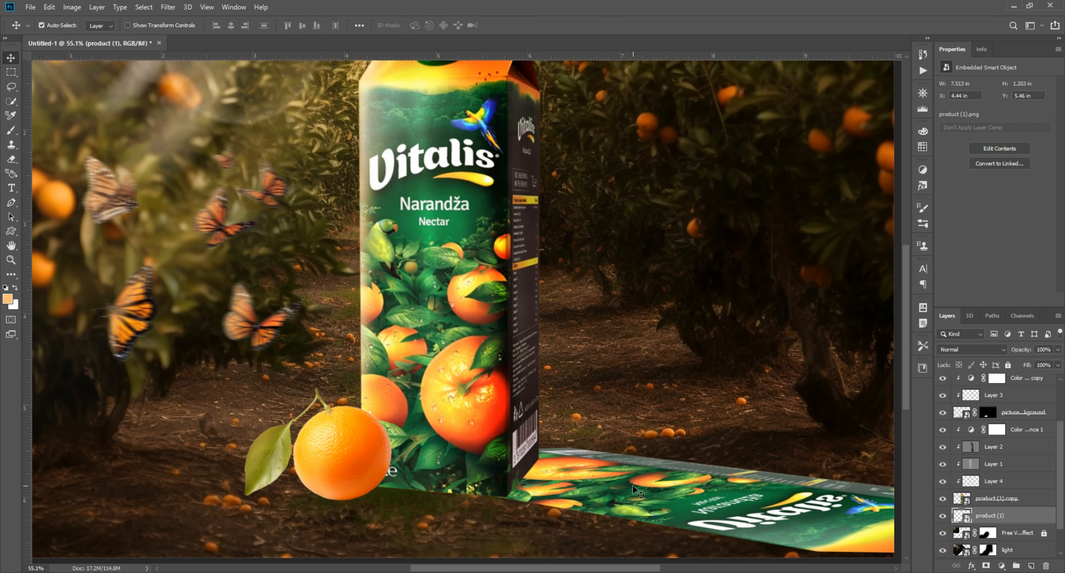
# - Skew the flattened carton shape further so its near end meets the standing carton's bottom edge
pyautogui.hotkey('ctrl', 't')
pyautogui.moveTo(651, 410); pyautogui.dragTo(564, 407)
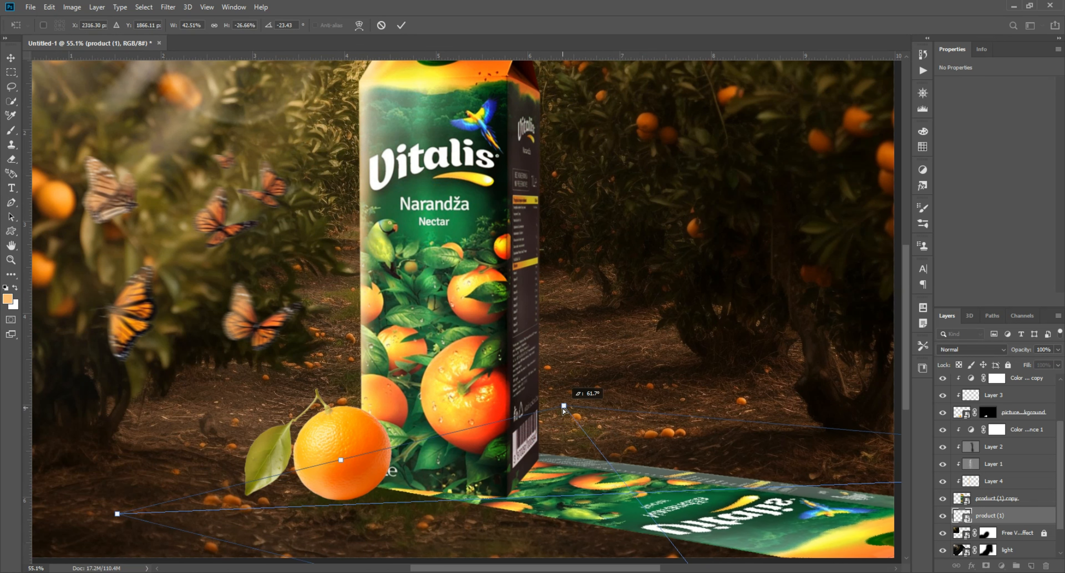
pyautogui.press('Return')
pyautogui.scroll(-2, 738, 540)
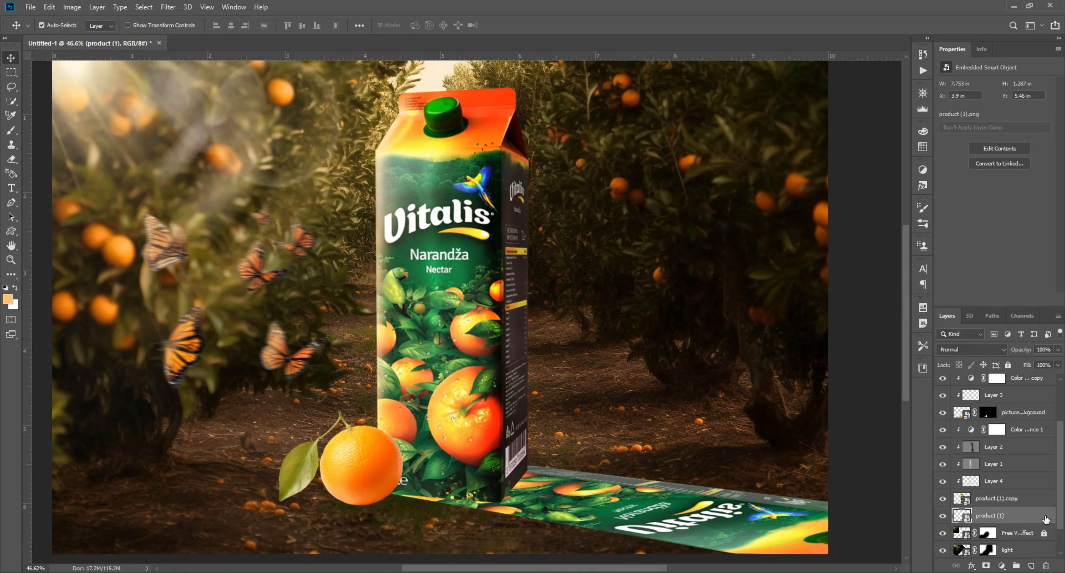
# - Add a Color Overlay to the product (1) layer in dark brown #180e08, sampled from the ground
pyautogui.doubleClick(1046, 519)
pyautogui.click(632, 319)
pyautogui.click(832, 209)
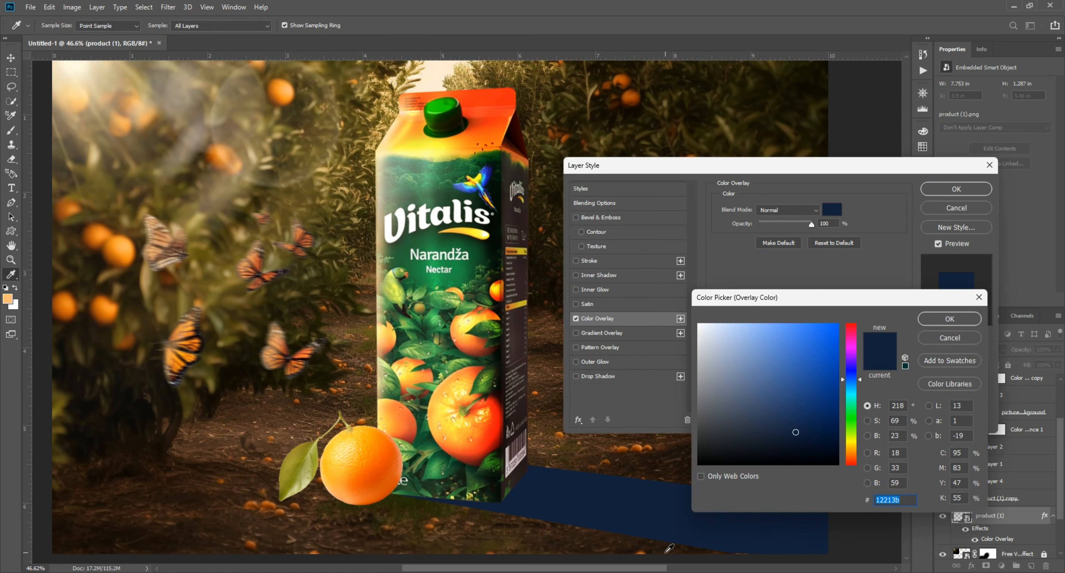
pyautogui.click(678, 547)
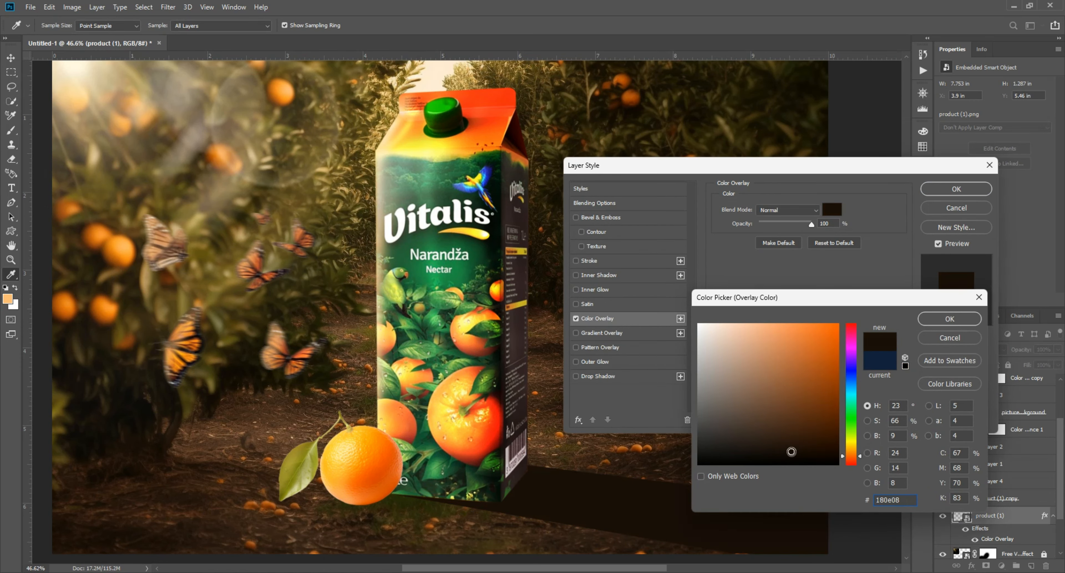
pyautogui.click(950, 320)
pyautogui.click(953, 191)
# - Apply a Gaussian Blur filter to the product (1) shadow layer
pyautogui.click(168, 7)
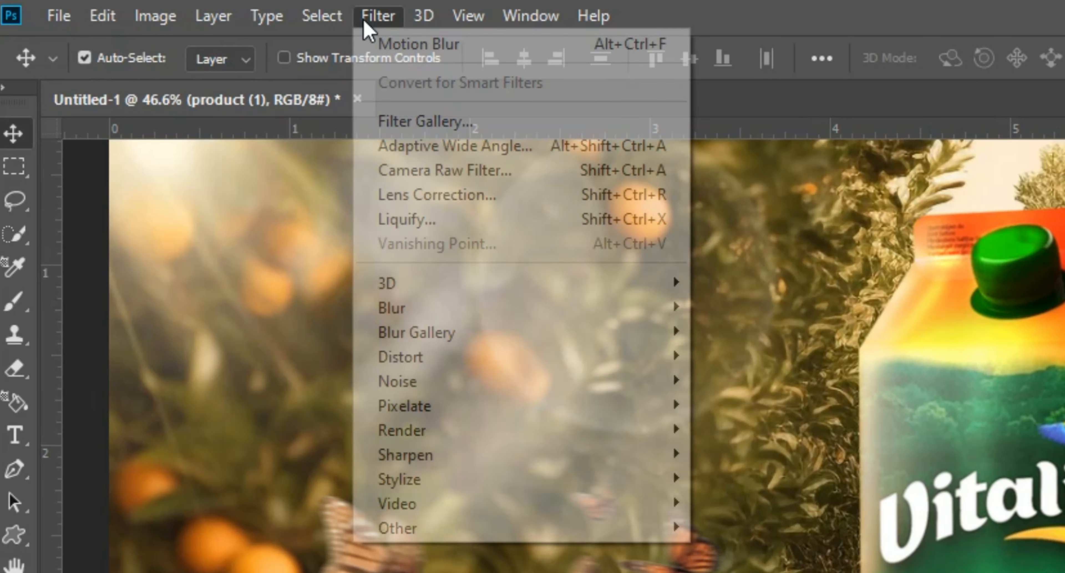
pyautogui.moveTo(188, 136)
pyautogui.click(333, 181)
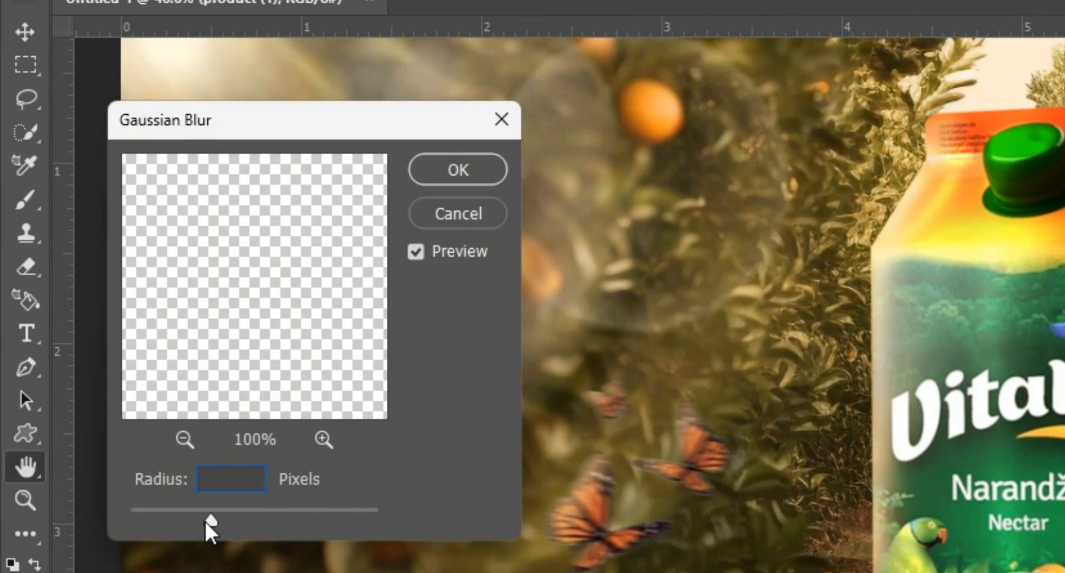
pyautogui.moveTo(206, 524); pyautogui.dragTo(246, 518)
pyautogui.click(458, 176)
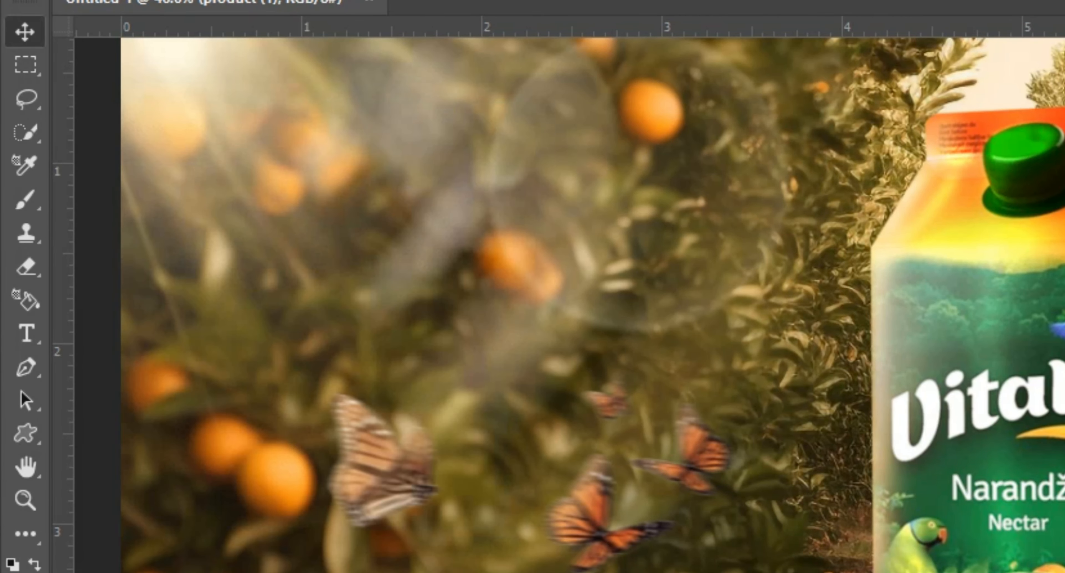
# - Apply a Motion Blur to the product (1) shadow layer at a -8° angle with a distance of about 96 pixels
pyautogui.click(382, 0)
pyautogui.moveTo(430, 210)
pyautogui.click(763, 353)
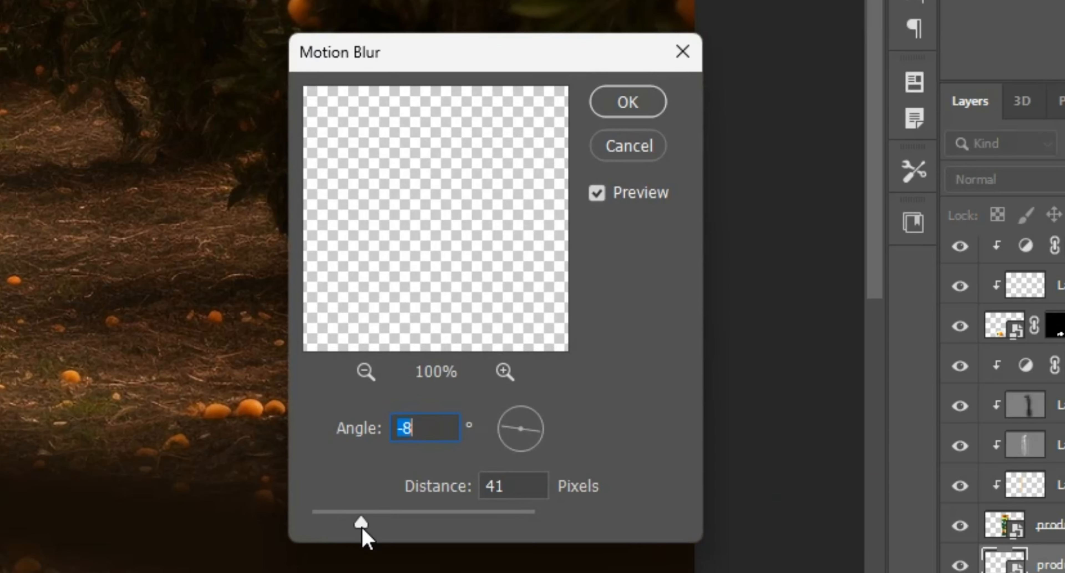
pyautogui.moveTo(362, 527); pyautogui.dragTo(391, 529)
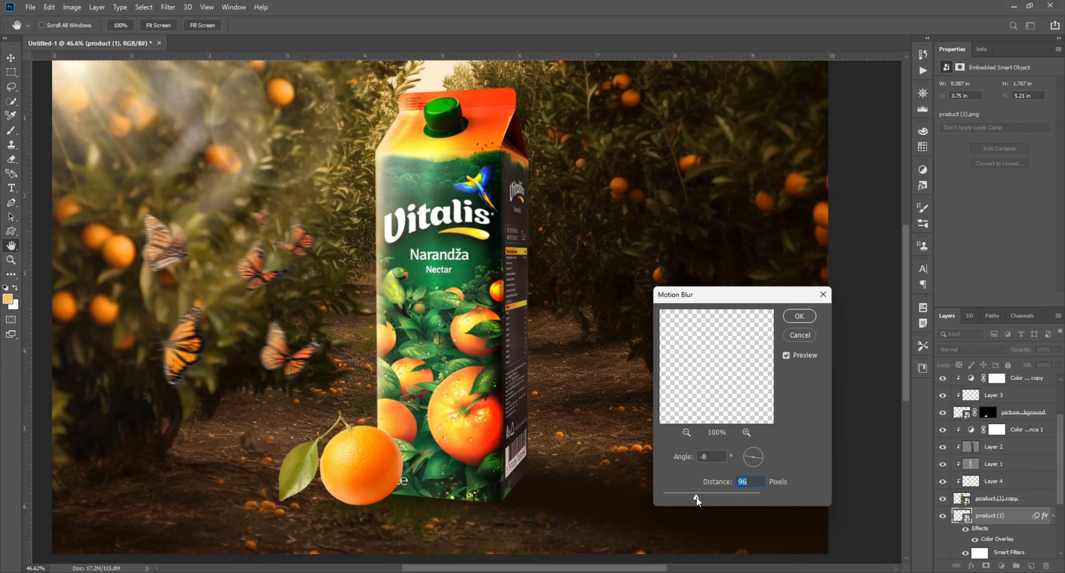
pyautogui.click(814, 316)
# - Lower the opacity of the product (1) shadow layer to 89%
pyautogui.moveTo(1028, 364); pyautogui.dragTo(1053, 363)
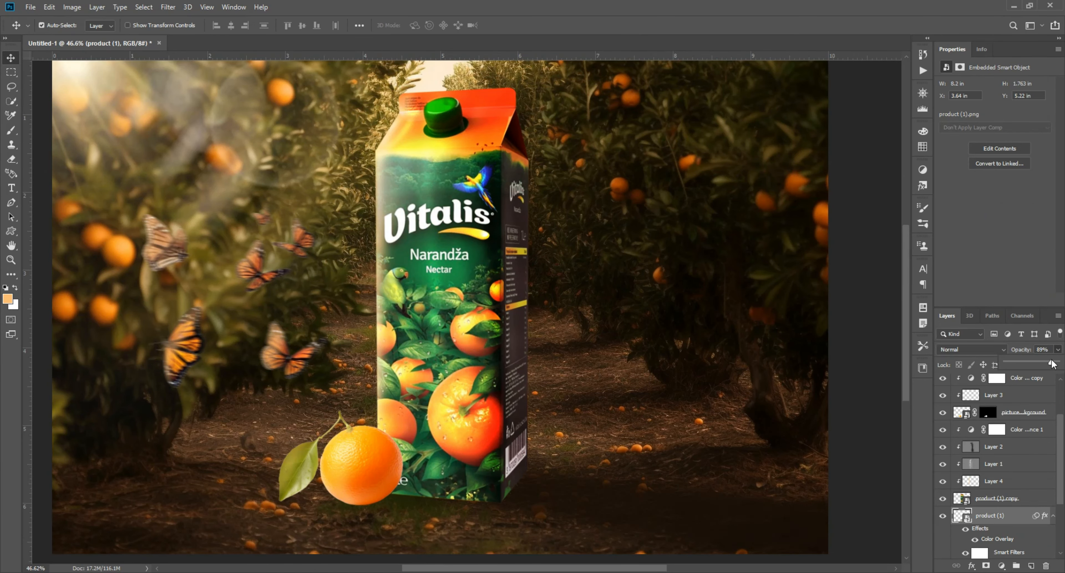
pyautogui.scroll(-5, 649, 352)
pyautogui.scroll(8, 582, 498)
pyautogui.moveTo(669, 525); pyautogui.dragTo(682, 398)
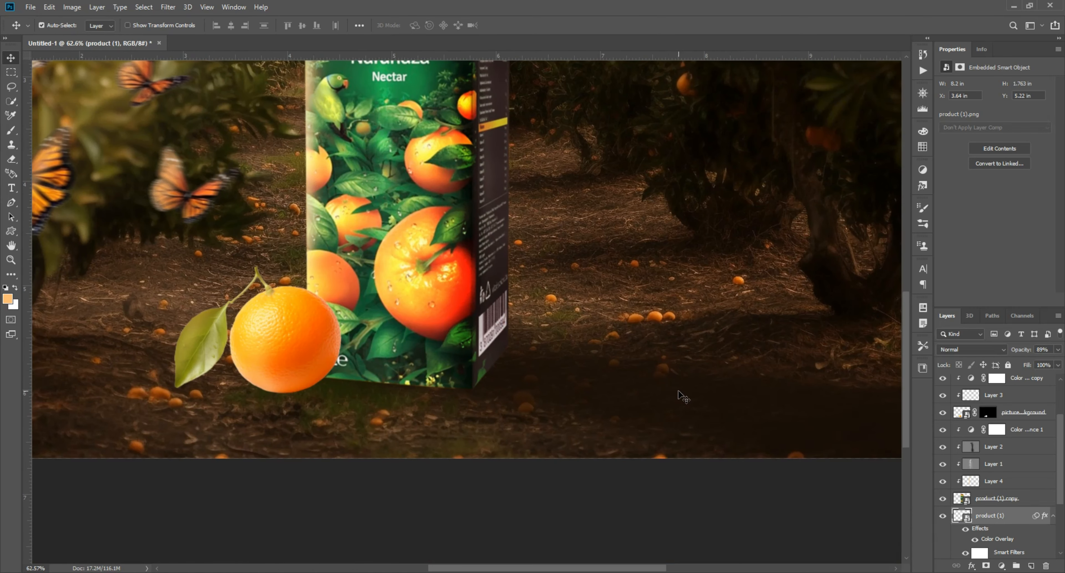
pyautogui.moveTo(781, 403); pyautogui.dragTo(670, 420)
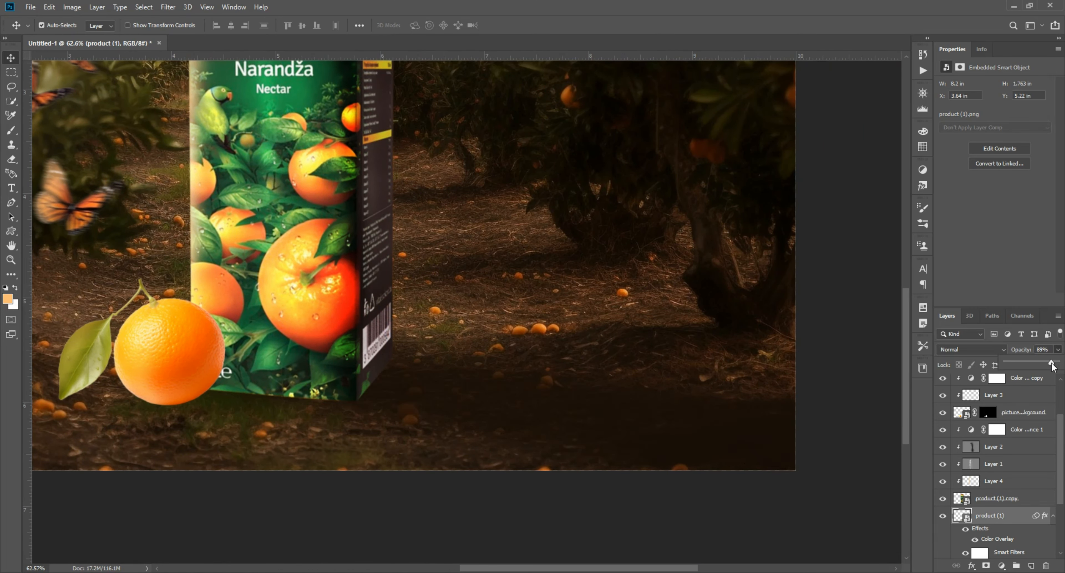
# - Change the Color Overlay of the product (1) shadow layer to a darker brown
pyautogui.doubleClick(1030, 517)
pyautogui.click(598, 319)
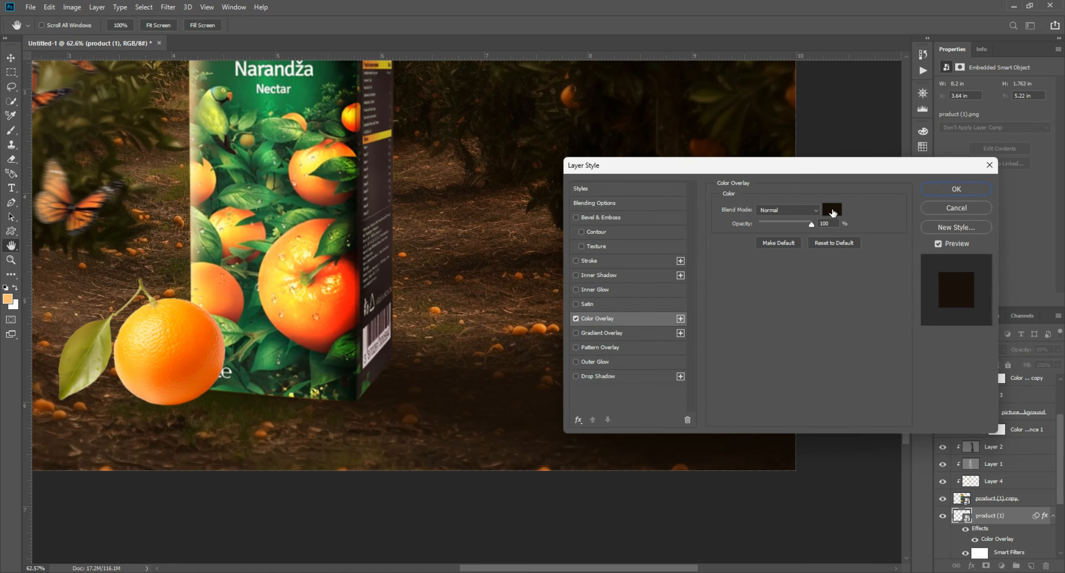
pyautogui.click(832, 210)
pyautogui.click(941, 321)
pyautogui.click(956, 189)
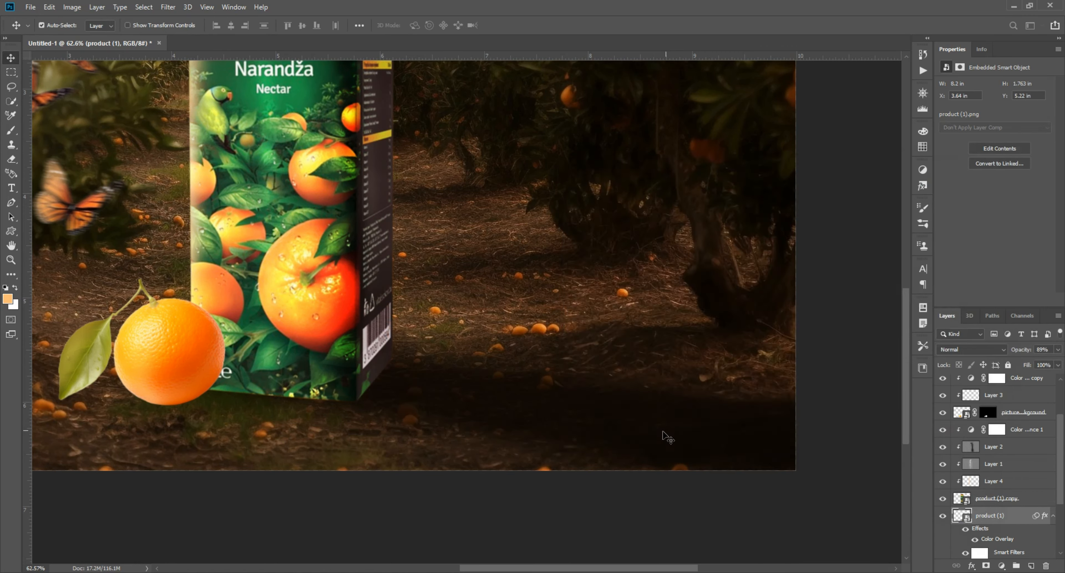
pyautogui.scroll(-5, 666, 438)
# - Create a new empty layer directly above the product (1) shadow layer, below the product (1) copy carton
pyautogui.scroll(9, 449, 462)
pyautogui.moveTo(448, 467); pyautogui.dragTo(447, 328)
pyautogui.click(451, 329)
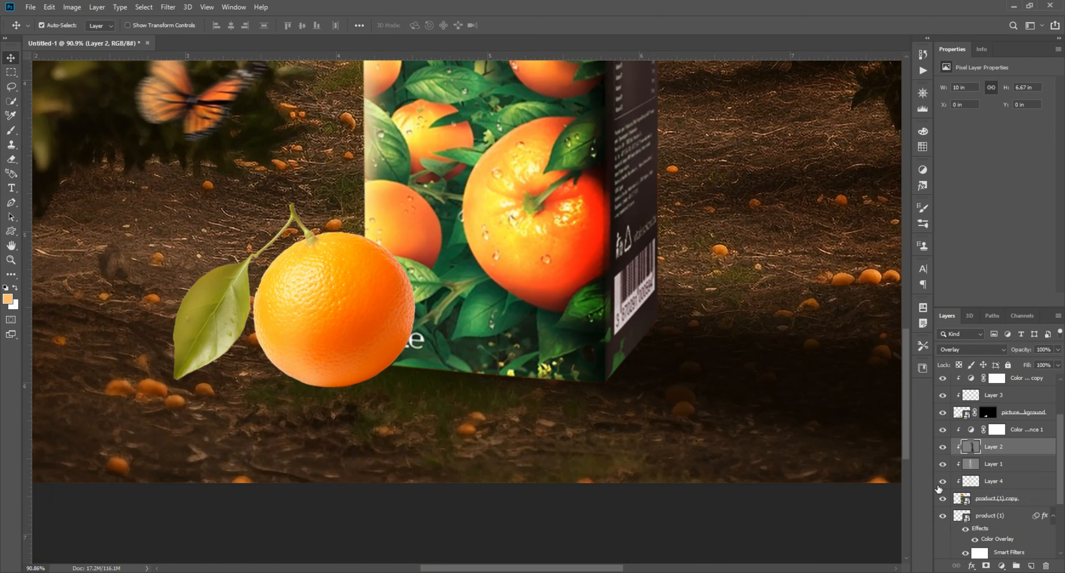
pyautogui.scroll(-6, 1000, 516)
pyautogui.scroll(5, 999, 506)
pyautogui.click(1006, 496)
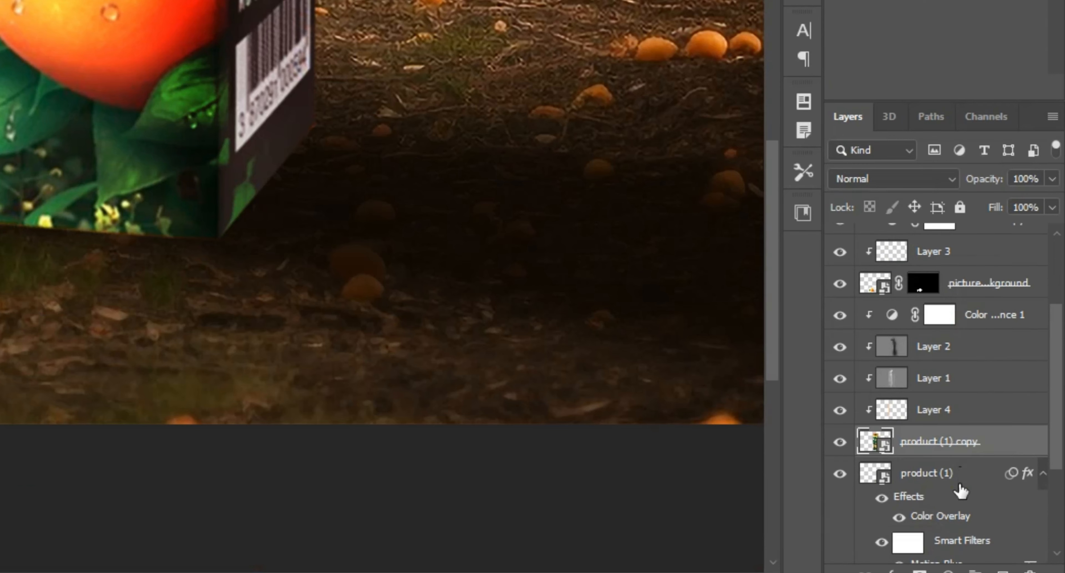
pyautogui.click(959, 483)
pyautogui.click(1004, 572)
# - Set the foreground colour to dark brown #100905 and flatten the 80 px Soft Round brush tip into a horizontal ellipse
pyautogui.click(8, 298)
pyautogui.click(304, 207)
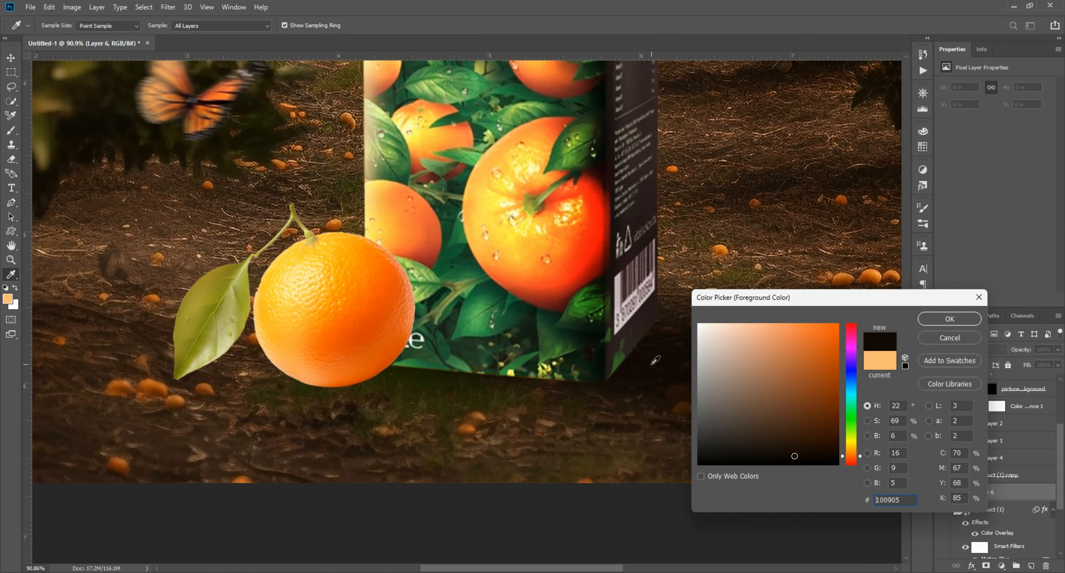
pyautogui.click(948, 321)
pyautogui.press('b')
pyautogui.click(57, 25)
pyautogui.scroll(1, 58, 134)
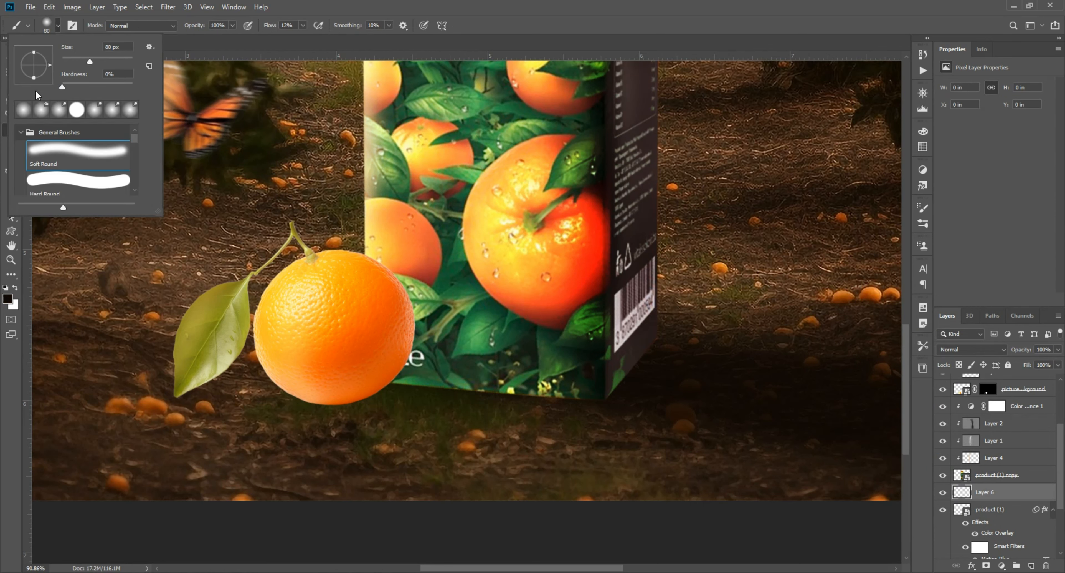
pyautogui.click(2, 102)
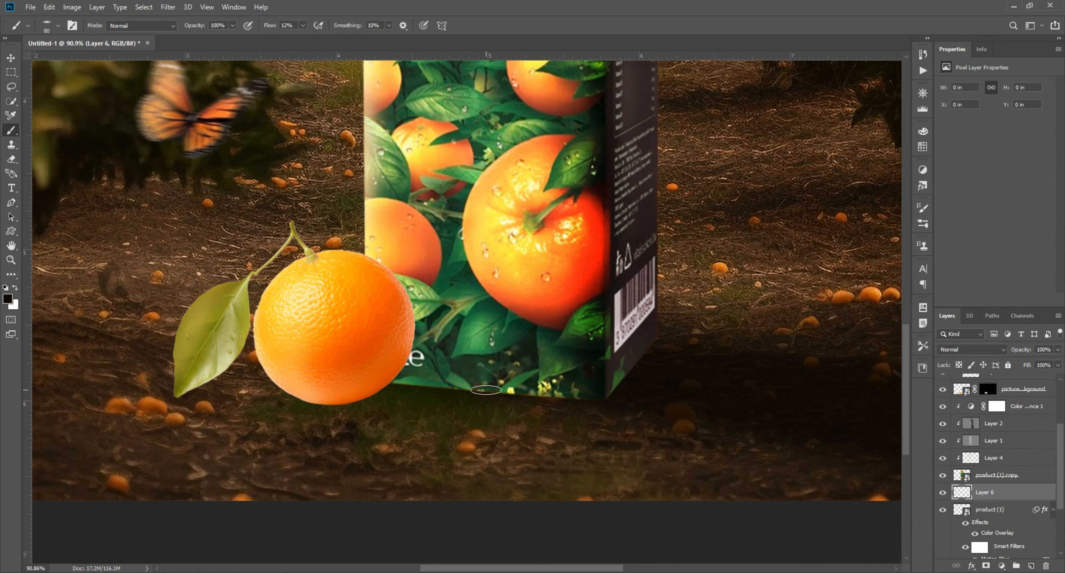
# - Paint a dark contact shadow along the carton's bottom edges on Layer 6, raising the brush flow to 63%
pyautogui.scroll(3, 600, 385)
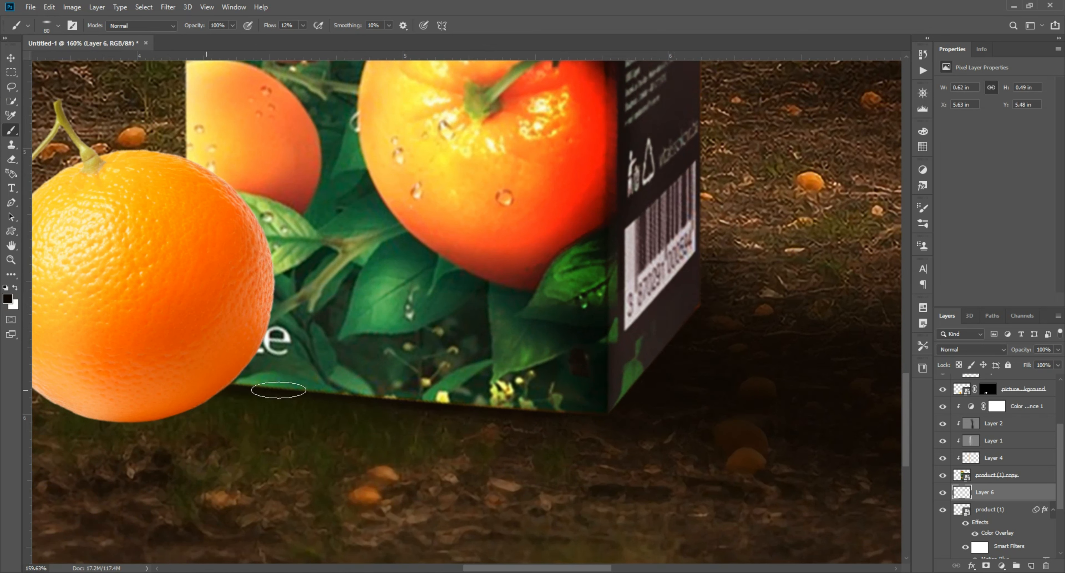
pyautogui.scroll(-6, 598, 404)
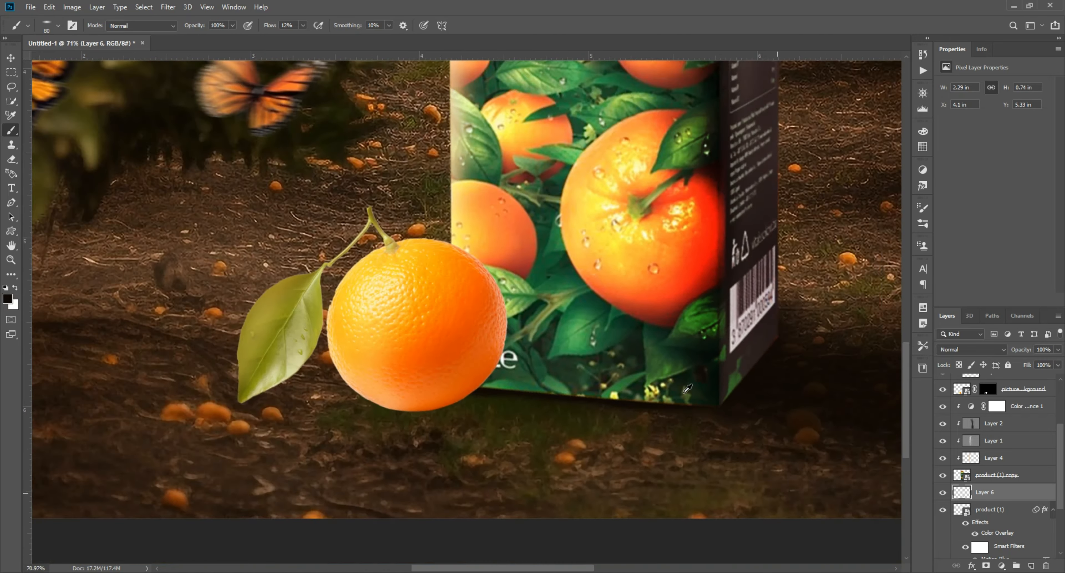
pyautogui.scroll(2, 493, 477)
pyautogui.scroll(2, 494, 477)
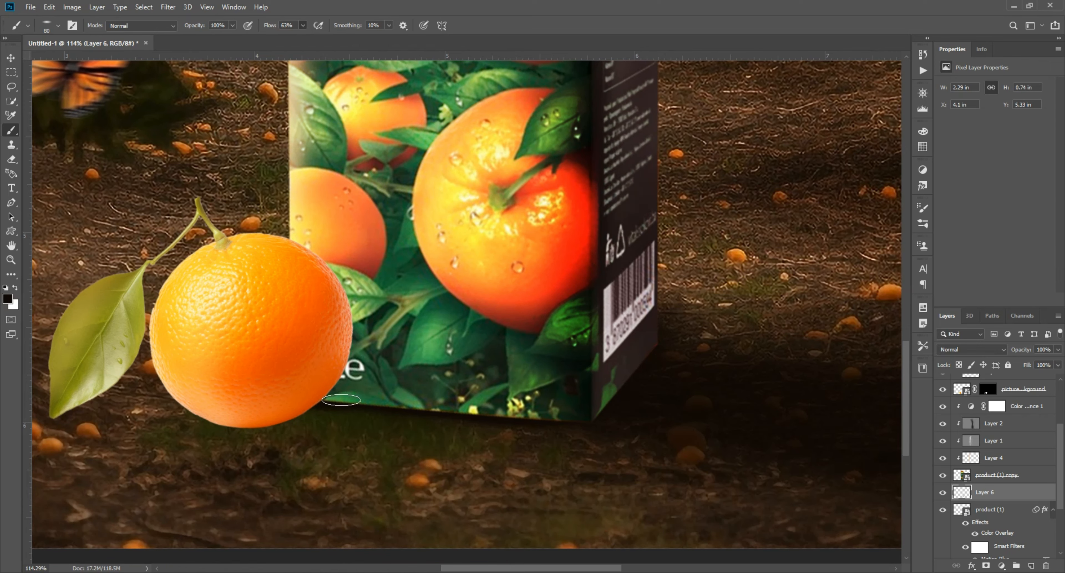
pyautogui.scroll(-2, 441, 409)
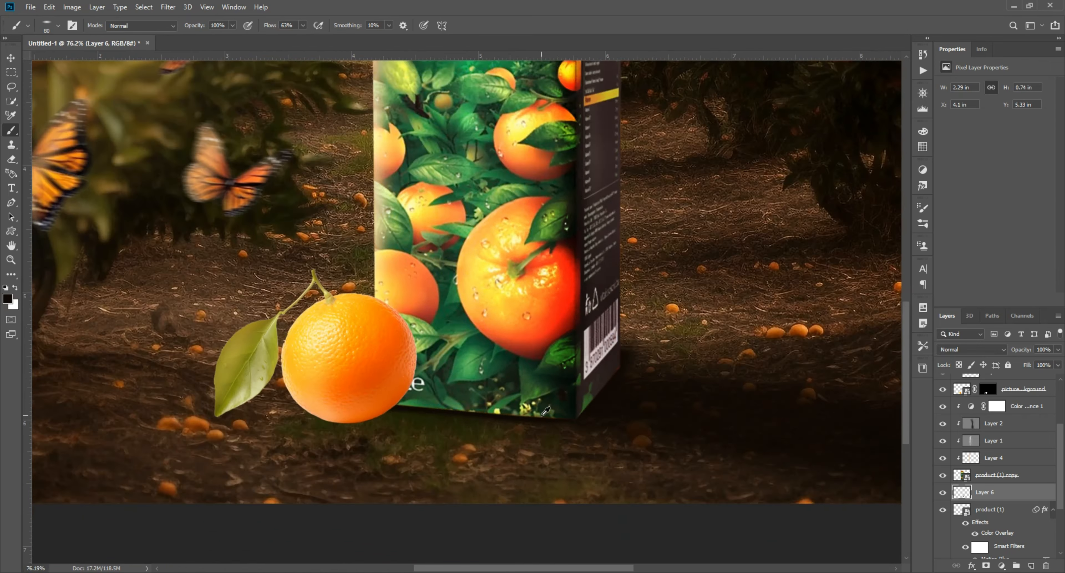
pyautogui.scroll(2, 70, 439)
# - Create a new layer above Layer 6 for the orange's shadow and keep #100905 as the foreground colour
pyautogui.click(10, 58)
pyautogui.click(575, 311)
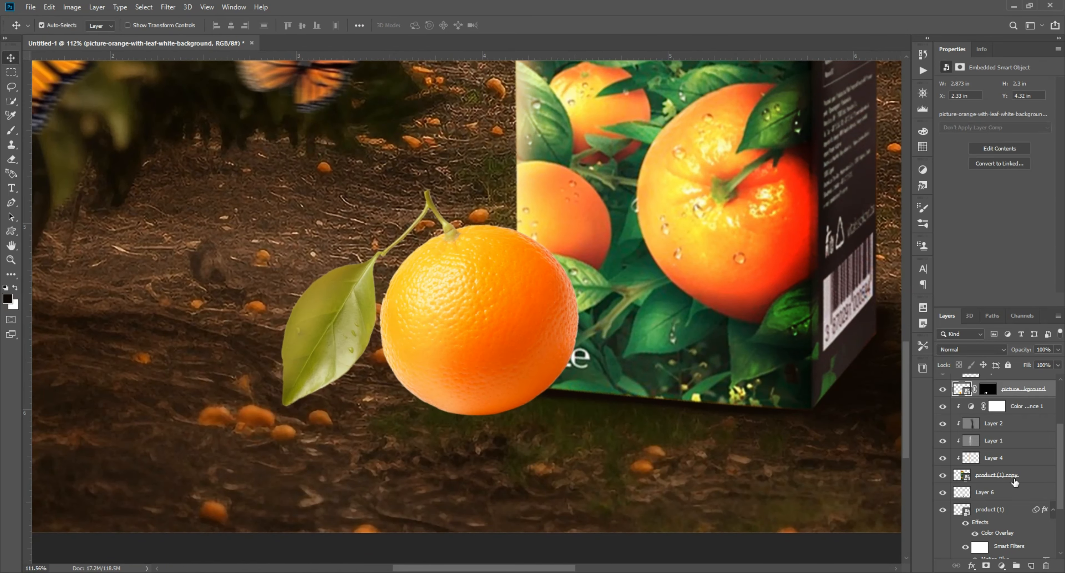
pyautogui.click(1009, 497)
pyautogui.hotkey('ctrl', 'shift', 'alt', 'n')
pyautogui.click(7, 302)
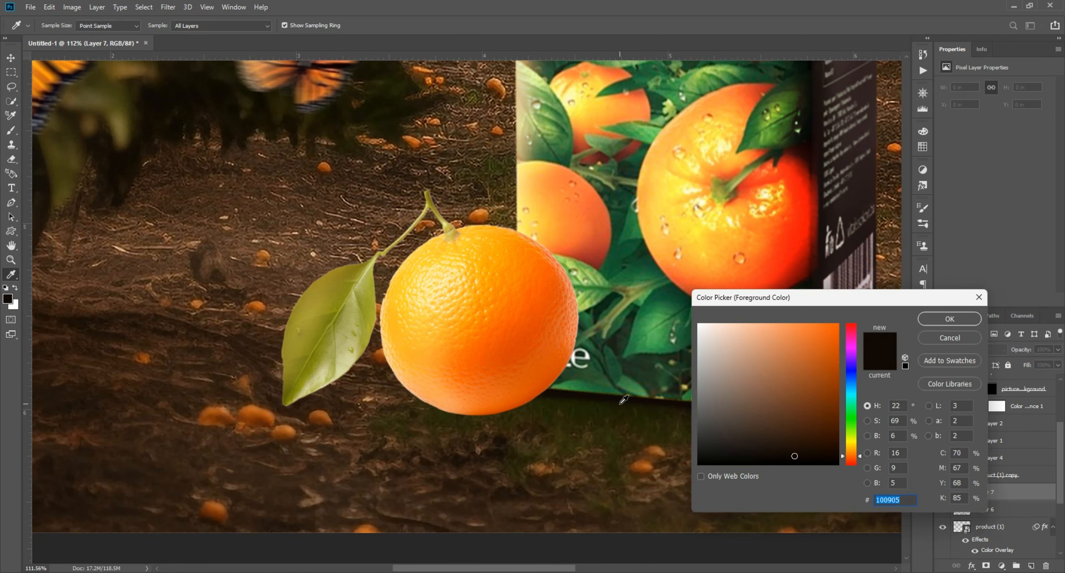
pyautogui.press('Return')
# - Enlarge the flattened brush and paint a dark soft shadow beneath the orange on Layer 7
pyautogui.press('b')
pyautogui.scroll(2, 507, 410)
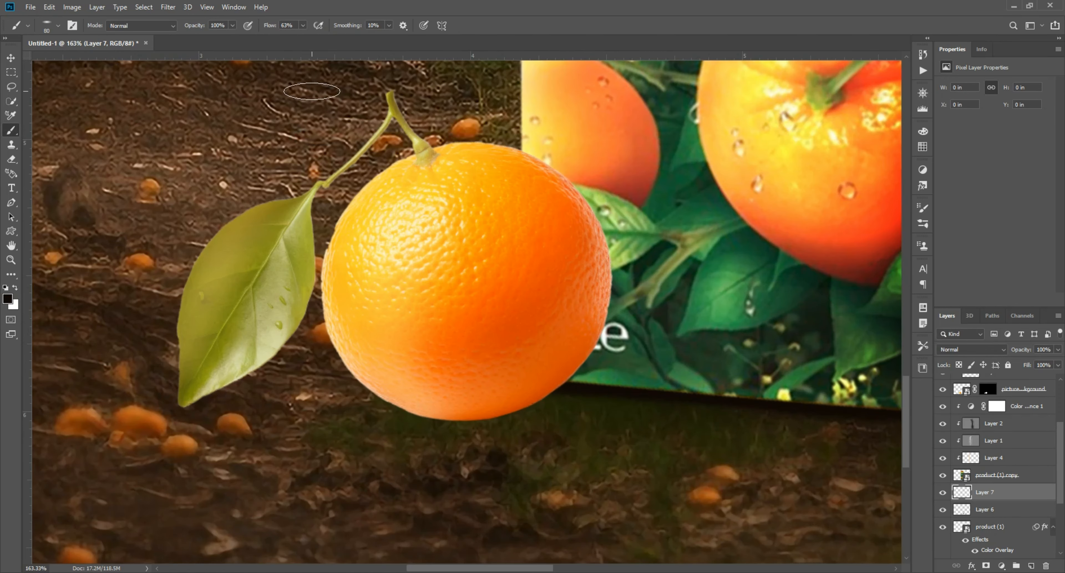
pyautogui.click(177, 152)
pyautogui.press(']')
pyautogui.press(']')
pyautogui.press(']')
pyautogui.press(']')
pyautogui.press(']')
pyautogui.press(']')
pyautogui.press(']')
pyautogui.press(']')
pyautogui.press(']')
pyautogui.press(']')
pyautogui.press('[')
pyautogui.press('[')
pyautogui.press('[')
pyautogui.press('[')
pyautogui.moveTo(502, 415)
pyautogui.mouseDown()
pyautogui.moveTo(565, 415)
pyautogui.moveTo(554, 434)
pyautogui.moveTo(516, 432)
pyautogui.mouseUp()
# - Flatten, lower and widen the orange's shadow under the fruit to about 1.69 in wide and 0.3 in high
pyautogui.hotkey('ctrl', 't')
pyautogui.moveTo(554, 395); pyautogui.dragTo(552, 420)
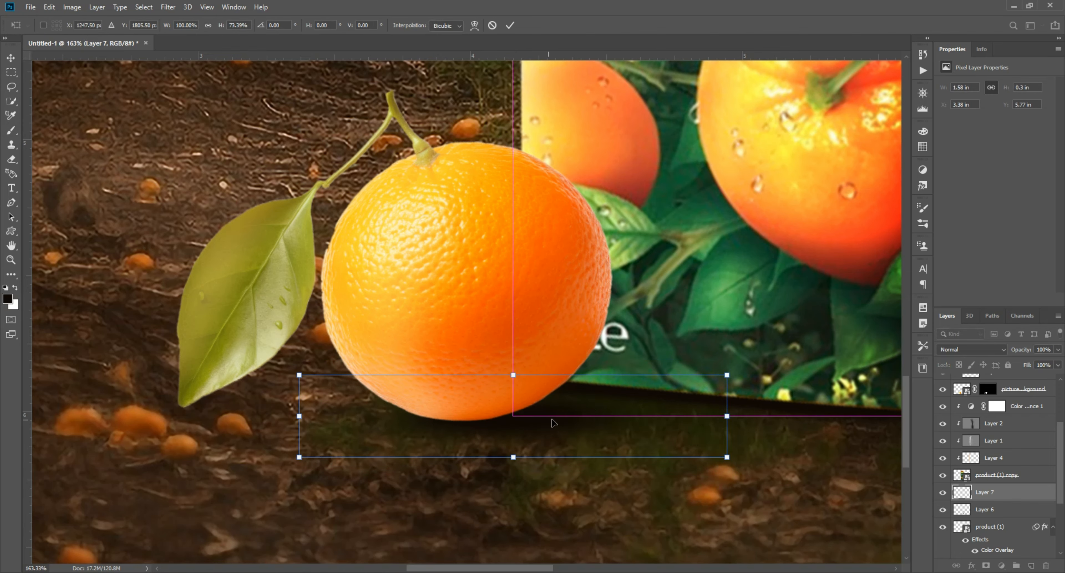
pyautogui.moveTo(733, 417); pyautogui.dragTo(762, 417)
pyautogui.press('Return')
pyautogui.scroll(-15, 732, 302)
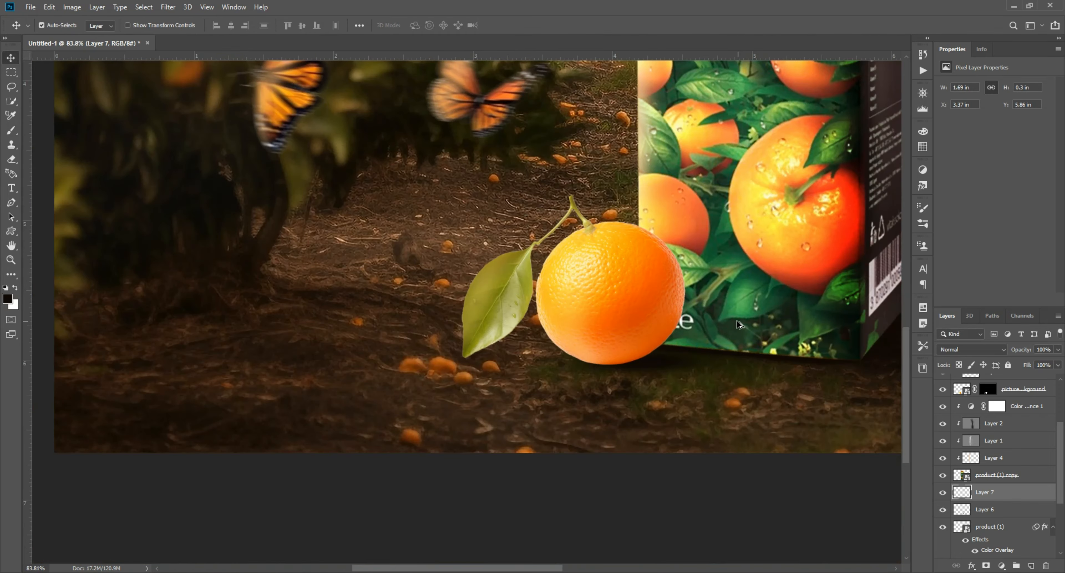
pyautogui.scroll(-1, 488, 411)
pyautogui.scroll(2, 703, 412)
pyautogui.click(872, 353)
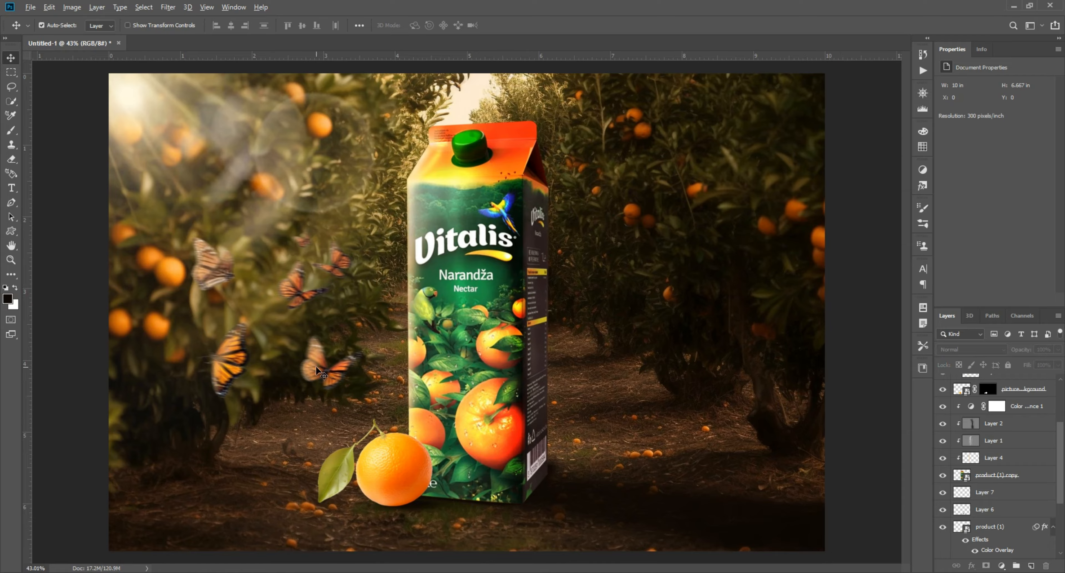
# - Bring the flying leaves image pngwing.com (5) into the composite and position it over the left side of the scene
pyautogui.scroll(-2, 316, 368)
pyautogui.scroll(1, 232, 328)
pyautogui.scroll(1, 398, 337)
pyautogui.click(571, 570)
pyautogui.moveTo(487, 103); pyautogui.dragTo(585, 379)
pyautogui.moveTo(519, 129); pyautogui.dragTo(567, 493)
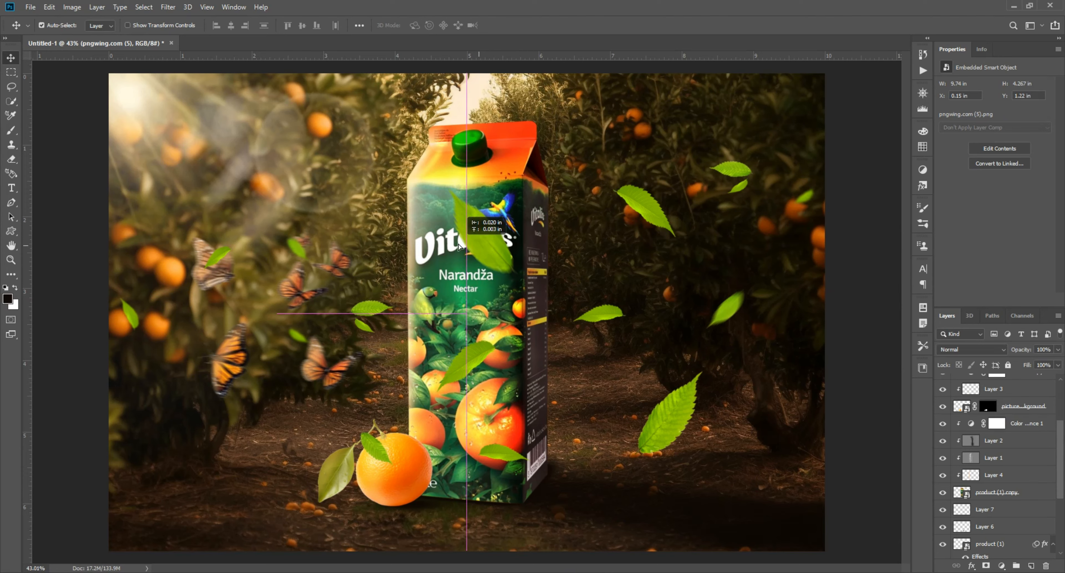
pyautogui.moveTo(482, 252); pyautogui.dragTo(165, 229)
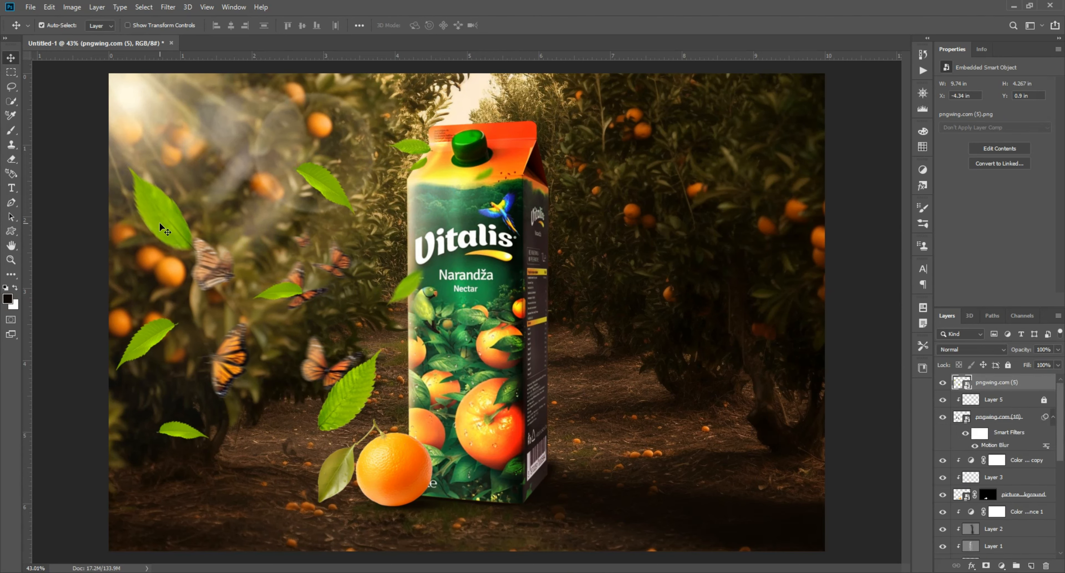
# - Mask out the small leaves beside the carton's cap and shift the remaining leaves toward the left edge of the scene
pyautogui.click(986, 565)
pyautogui.press('b')
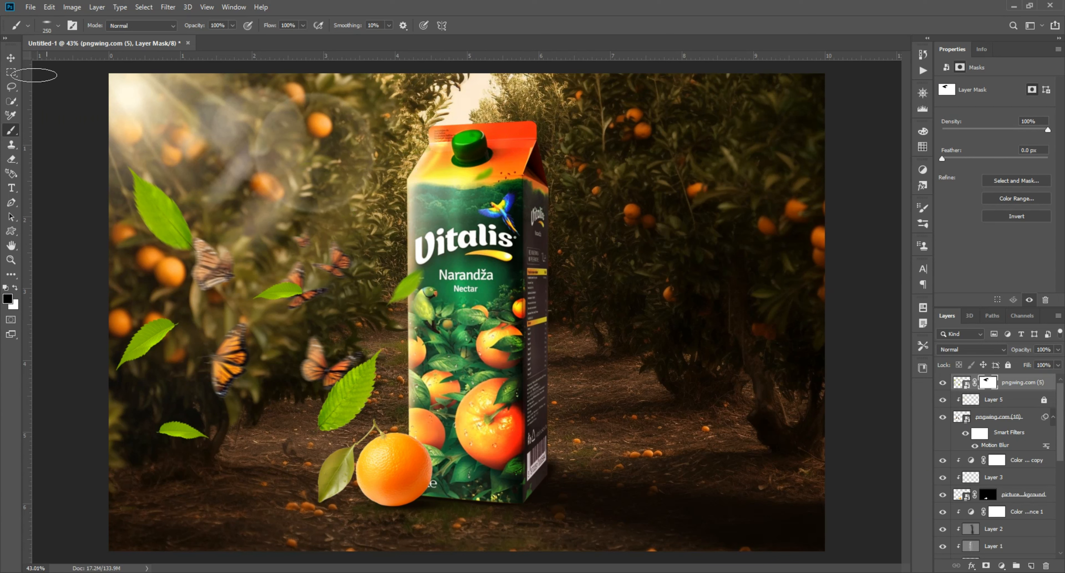
pyautogui.press('v')
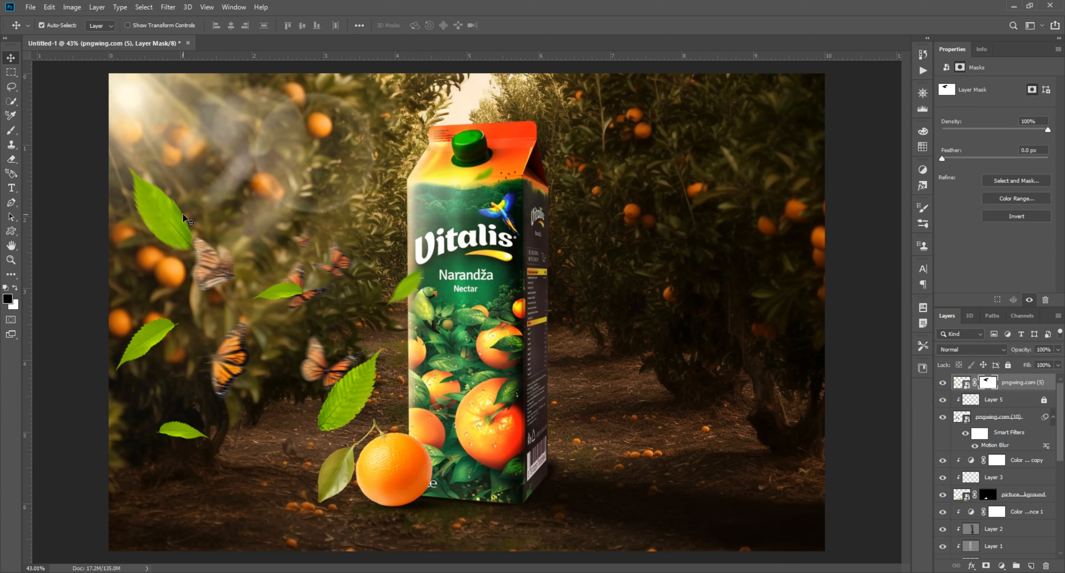
pyautogui.moveTo(175, 221); pyautogui.dragTo(150, 225)
# - Add a Color Balance adjustment clipped to the leaves, with midtones at Red +75 and Blue +25
pyautogui.click(1003, 566)
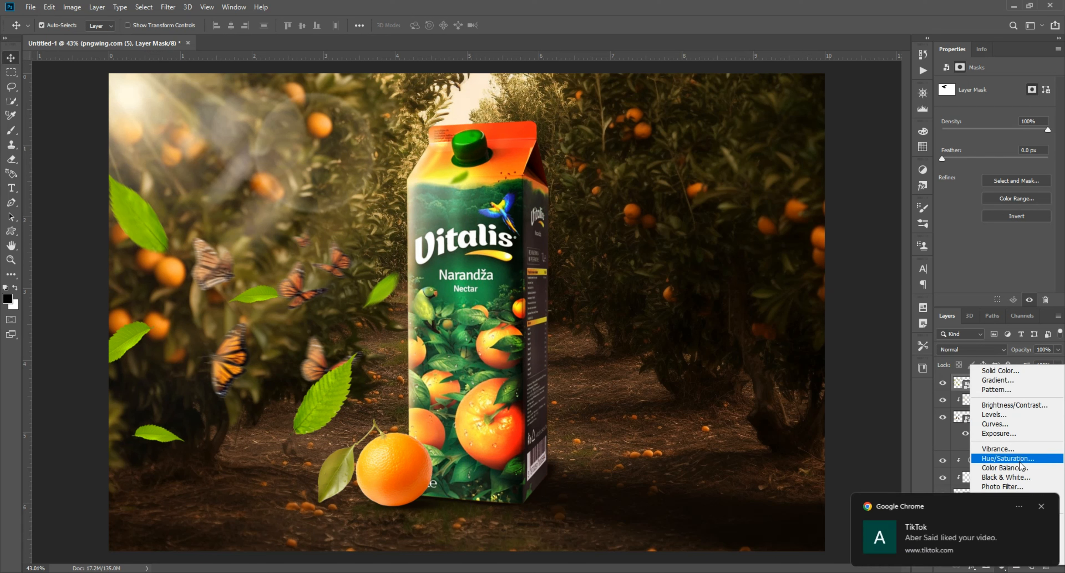
pyautogui.click(1000, 467)
pyautogui.click(1041, 506)
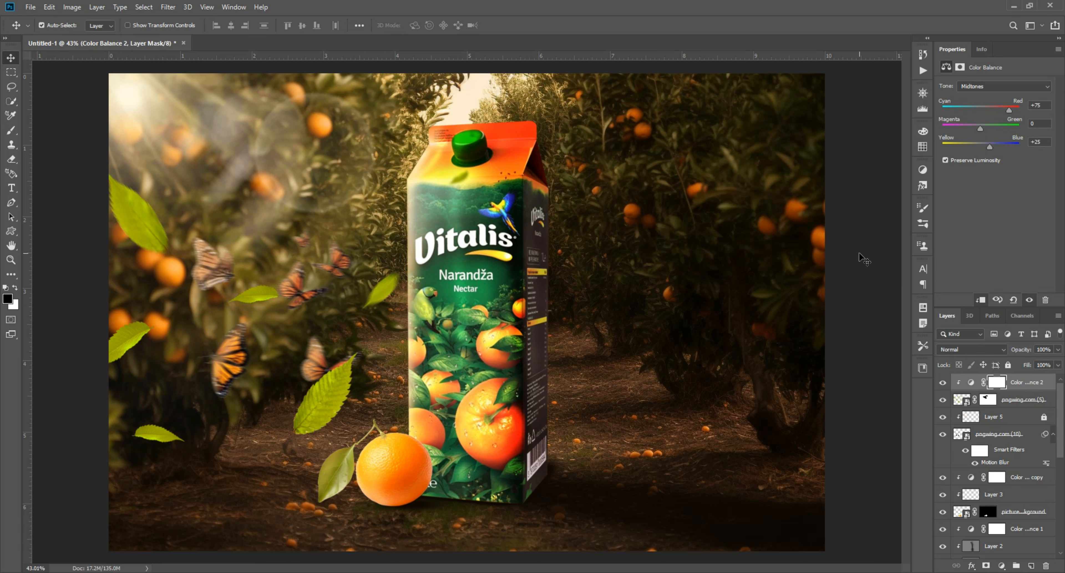
pyautogui.click(859, 258)
# - Duplicate the leaves with their Color Balance to the right of the carton, flip them horizontally, rotate and reposition them
pyautogui.moveTo(150, 218); pyautogui.dragTo(711, 232)
pyautogui.hotkey('ctrl', 't')
pyautogui.rightClick(710, 234)
pyautogui.click(738, 365)
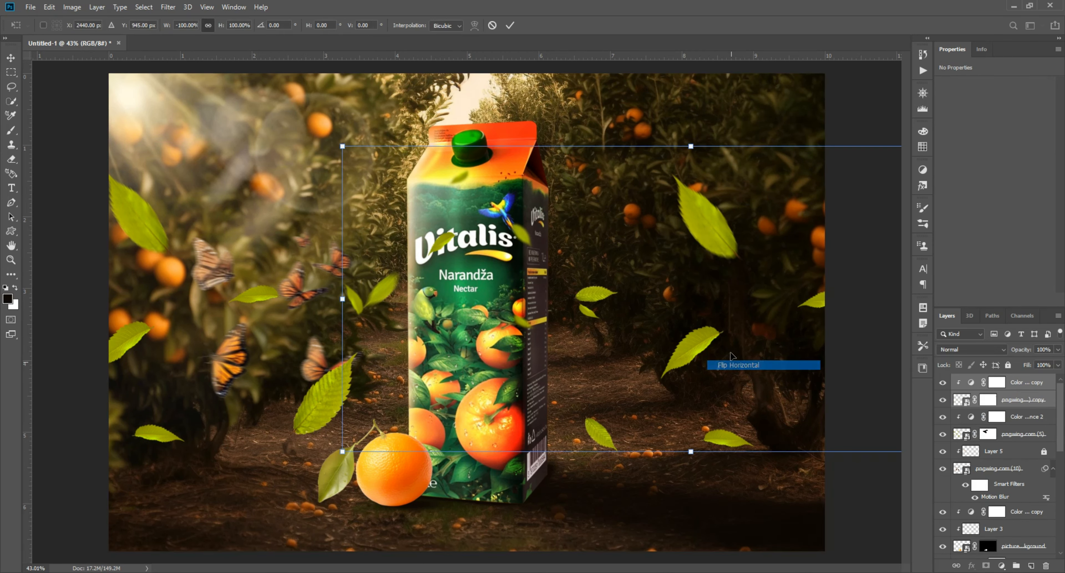
pyautogui.moveTo(632, 340); pyautogui.dragTo(804, 321)
pyautogui.moveTo(685, 321); pyautogui.dragTo(630, 261)
pyautogui.press('Return')
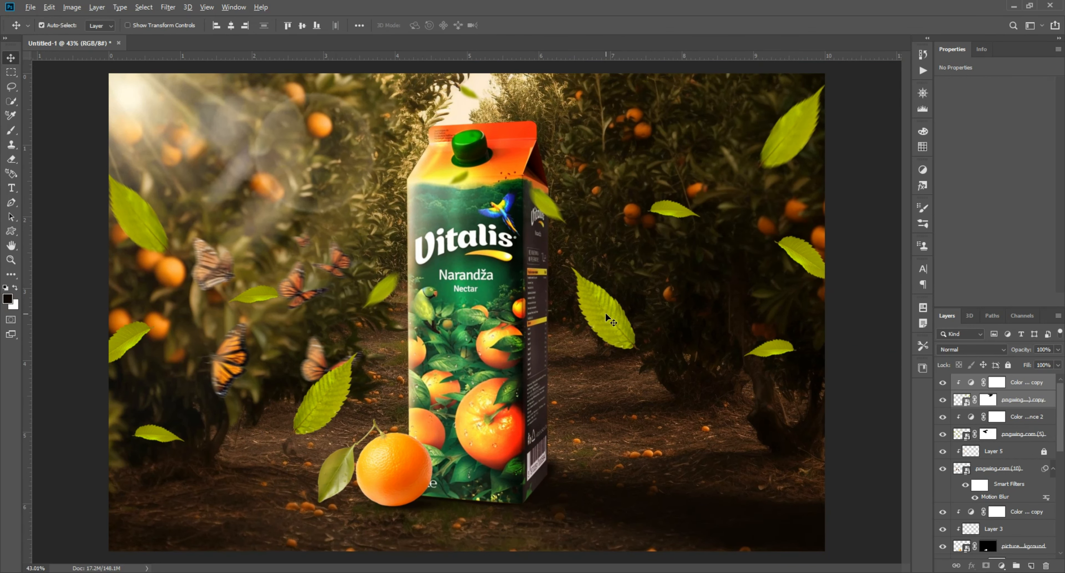
# - Scale the original leaves on the left side of the scene down slightly
pyautogui.scroll(-1, 606, 317)
pyautogui.hotkey('ctrl', 't')
pyautogui.press('Escape')
pyautogui.click(170, 236)
pyautogui.hotkey('ctrl', 't')
pyautogui.moveTo(467, 298); pyautogui.dragTo(366, 306)
pyautogui.press('Return')
# - Reposition the duplicated leaves lower on the right of the carton and apply a Motion Blur filter to them
pyautogui.moveTo(609, 311); pyautogui.dragTo(662, 347)
pyautogui.scroll(-2, 403, 305)
pyautogui.scroll(3, 390, 298)
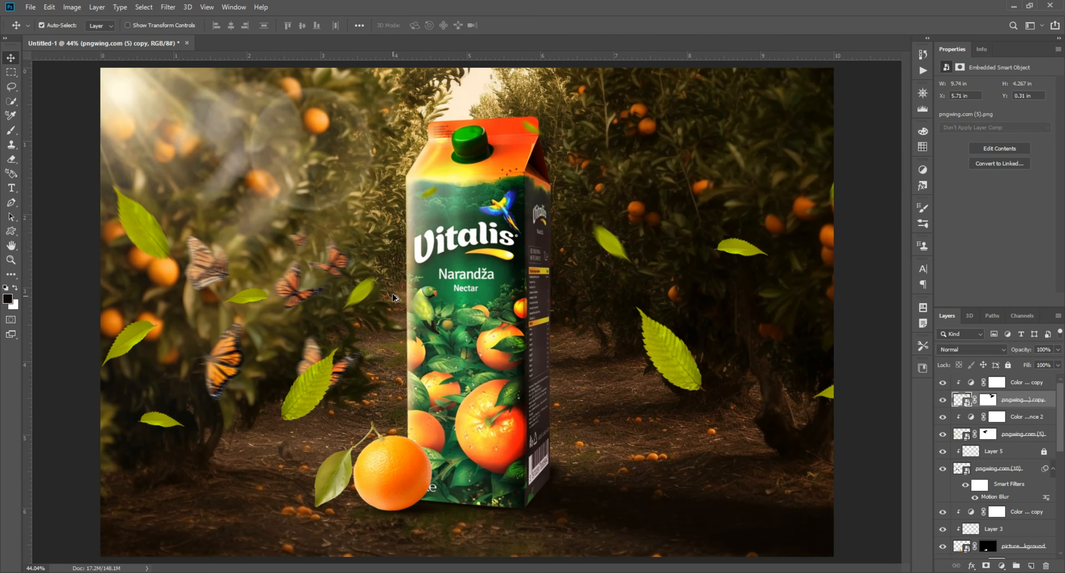
pyautogui.scroll(-1, 403, 305)
pyautogui.click(168, 6)
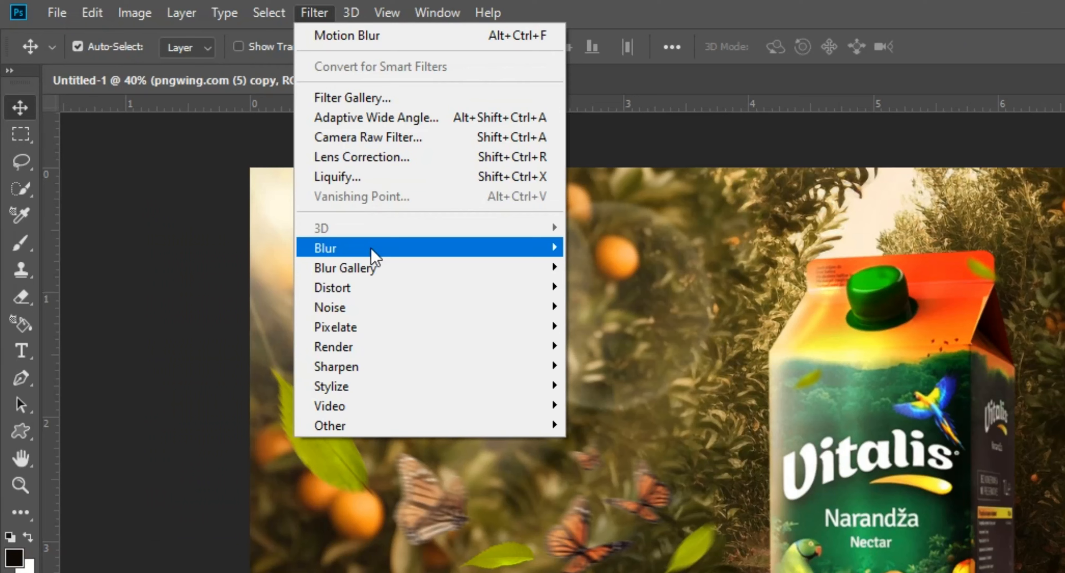
pyautogui.moveTo(199, 138)
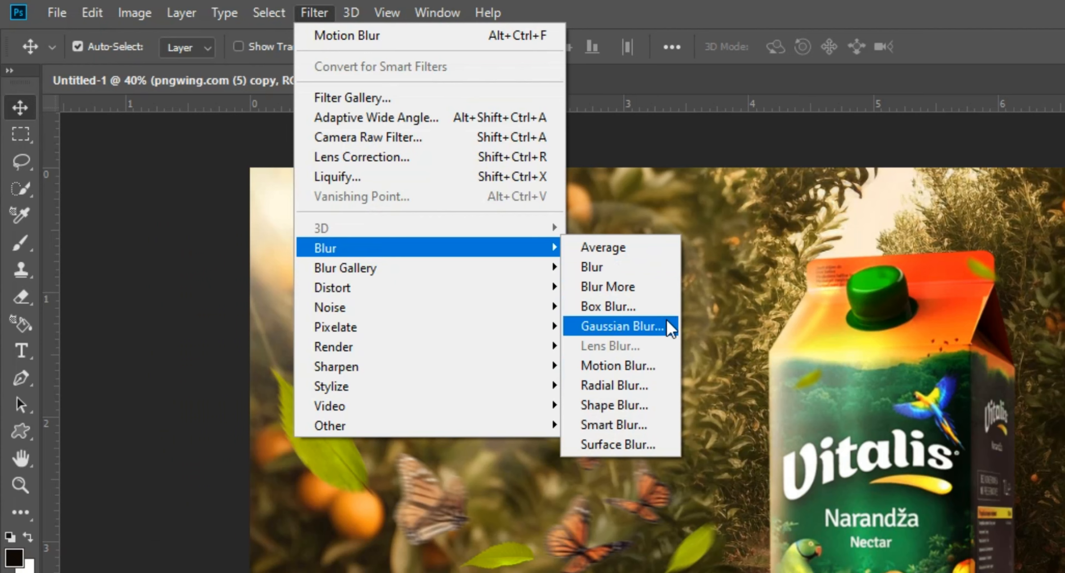
pyautogui.click(618, 365)
pyautogui.click(473, 179)
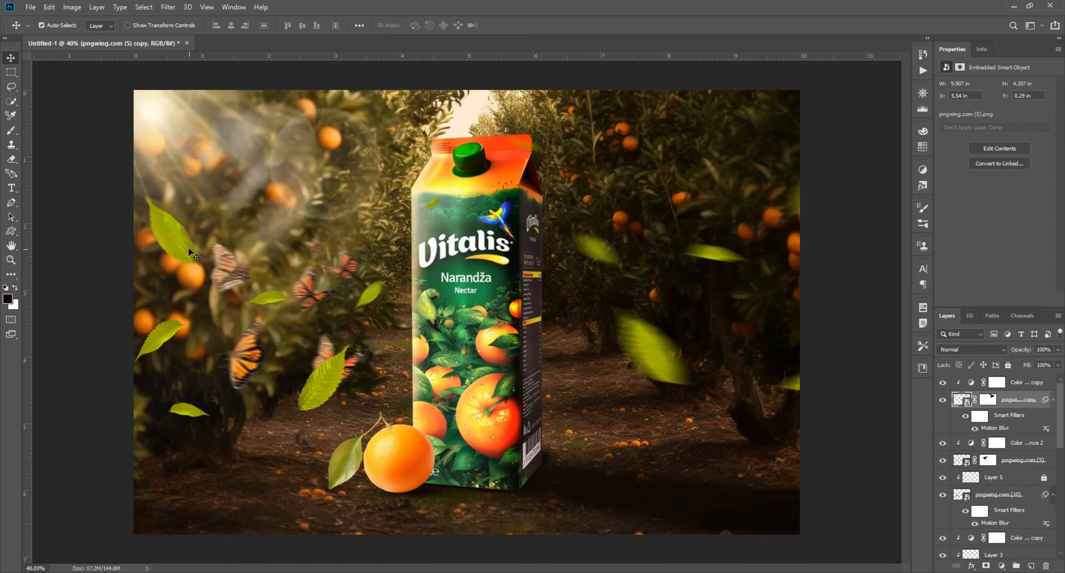
# - Apply an adjusted Motion Blur filter to the original leaves on the left side of the scene
pyautogui.click(168, 11)
pyautogui.moveTo(209, 138)
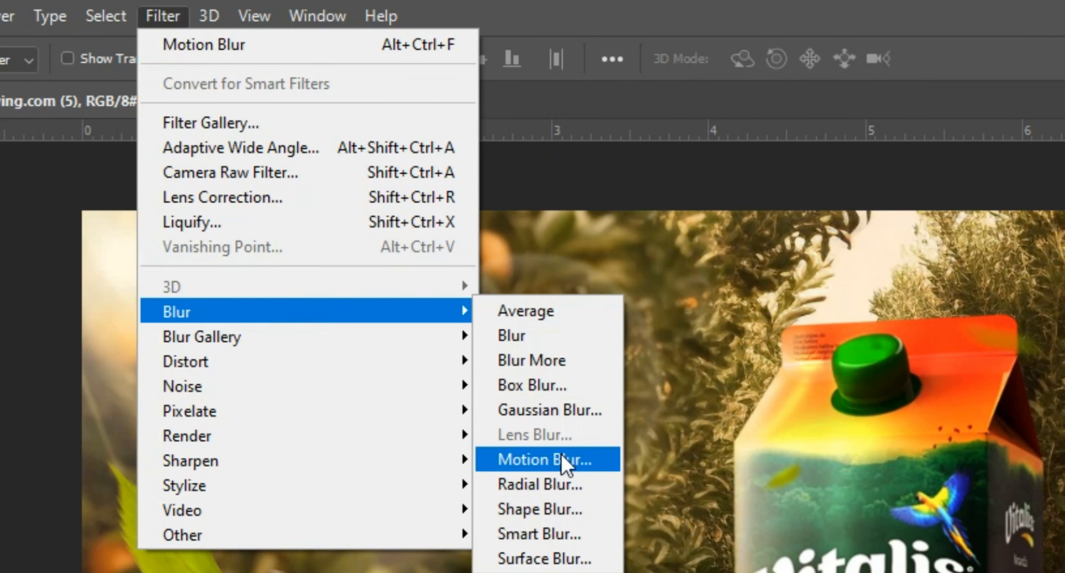
pyautogui.click(579, 460)
pyautogui.moveTo(426, 512); pyautogui.dragTo(392, 507)
pyautogui.click(385, 515)
pyautogui.click(634, 81)
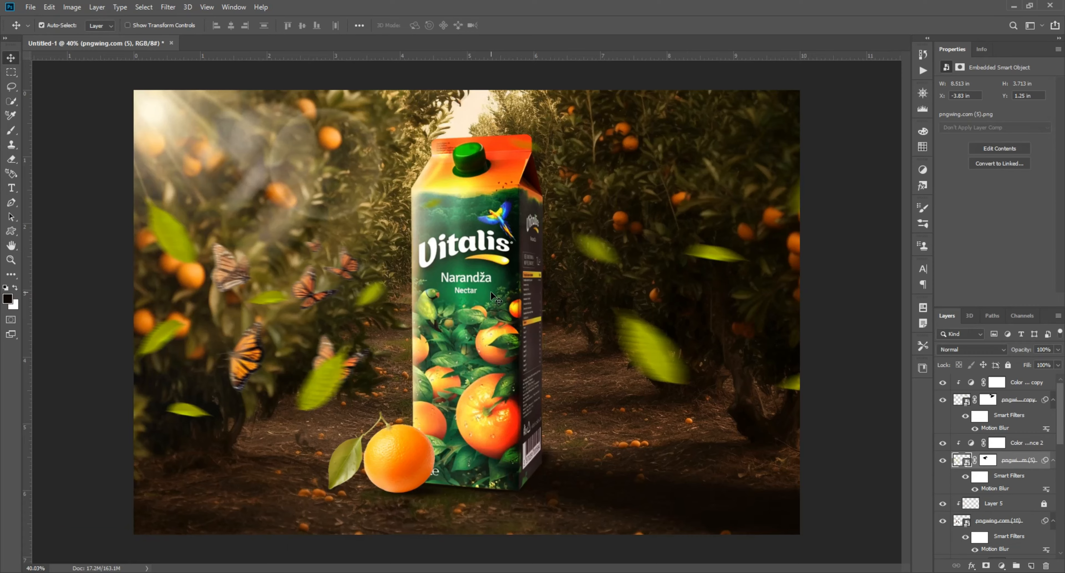
# - Create a clipped layer above the orange fruit, pick #e05f1d as the foreground colour and set the layer to Screen
pyautogui.scroll(5, 490, 291)
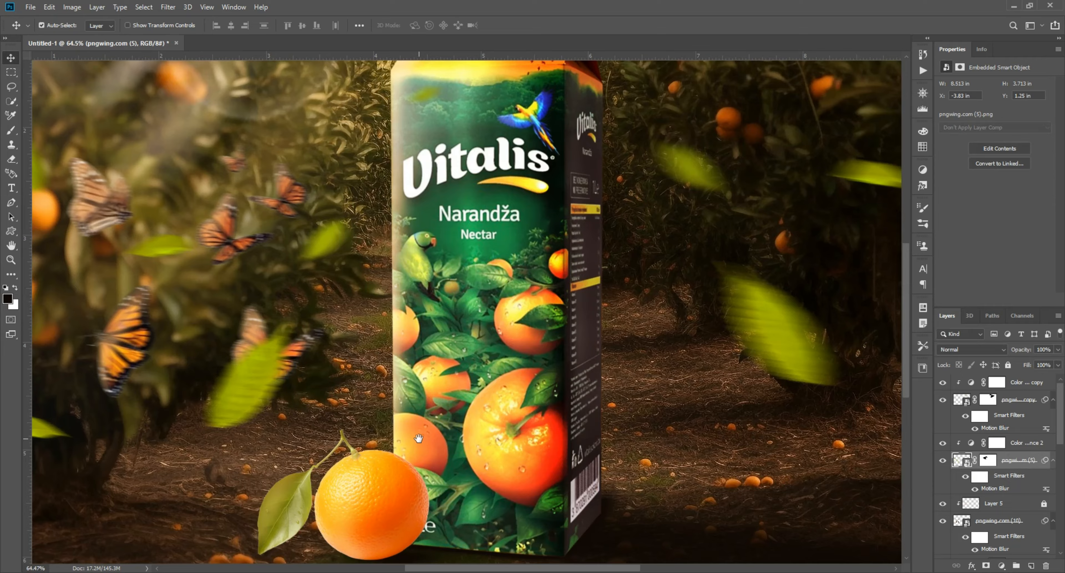
pyautogui.scroll(-3, 417, 302)
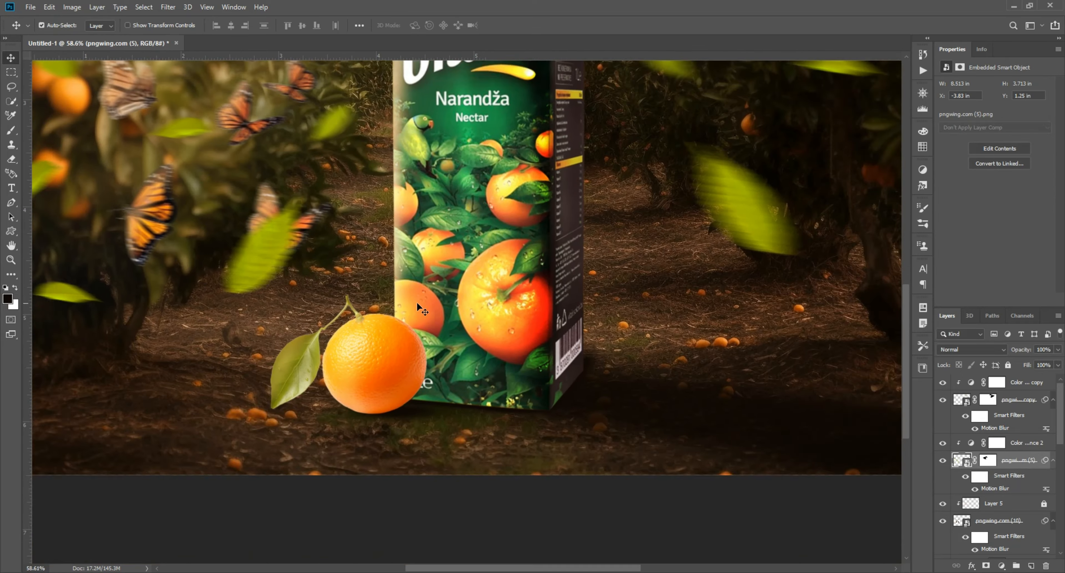
pyautogui.scroll(5, 391, 336)
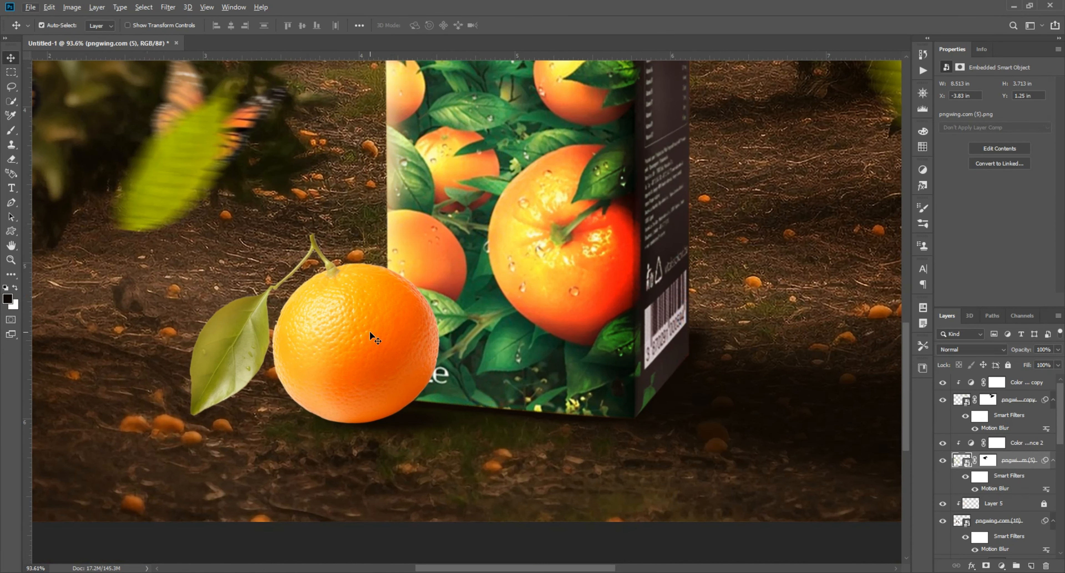
pyautogui.click(371, 332)
pyautogui.scroll(-3, 1013, 509)
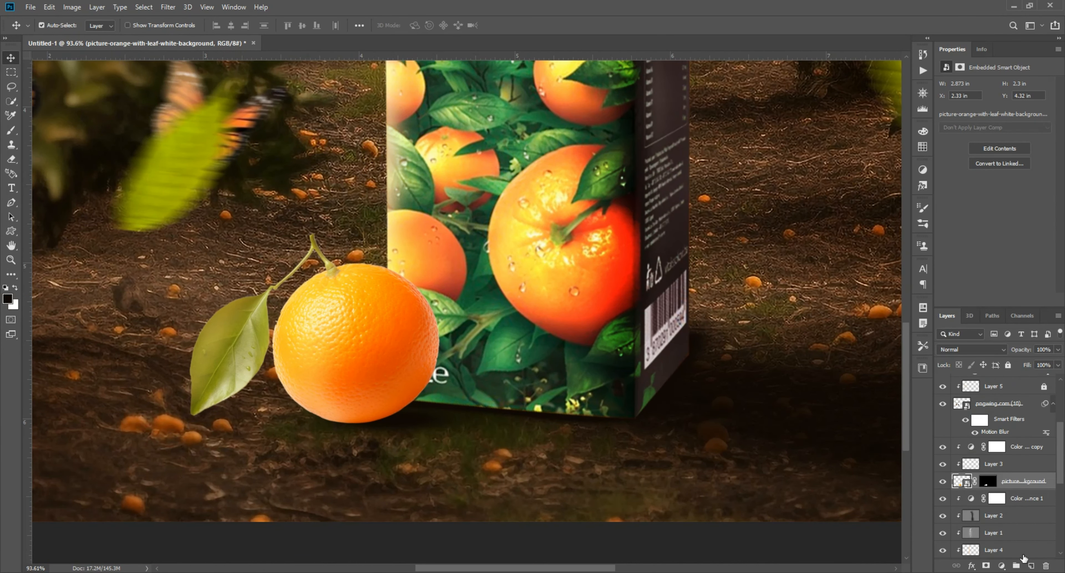
pyautogui.click(1031, 565)
pyautogui.click(6, 298)
pyautogui.click(420, 330)
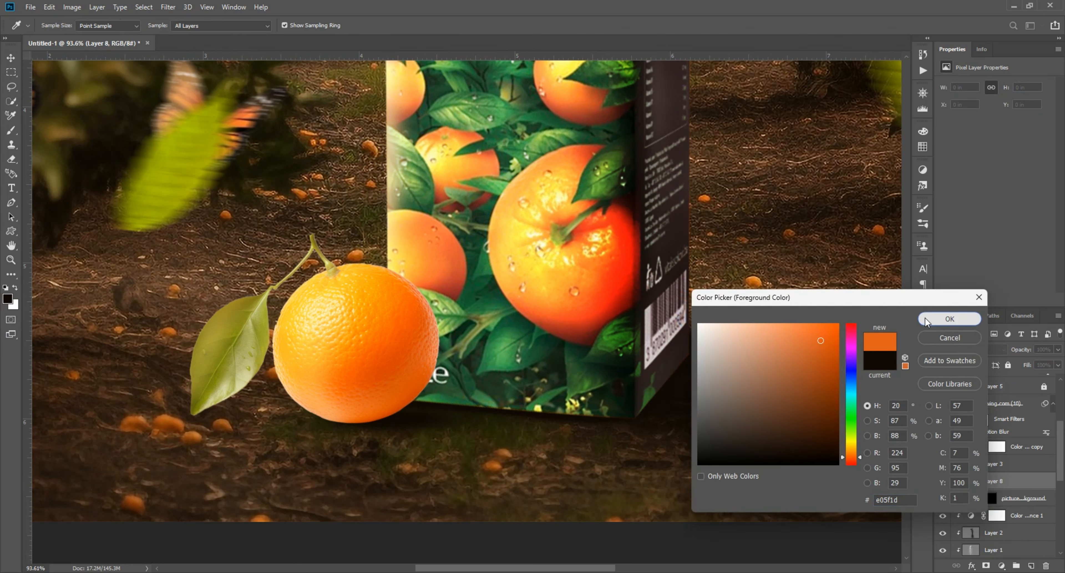
pyautogui.click(949, 319)
pyautogui.click(971, 349)
pyautogui.click(951, 397)
# - Set up a soft round brush of size 90 with 14% flow and paint along the orange's right side
pyautogui.press('b')
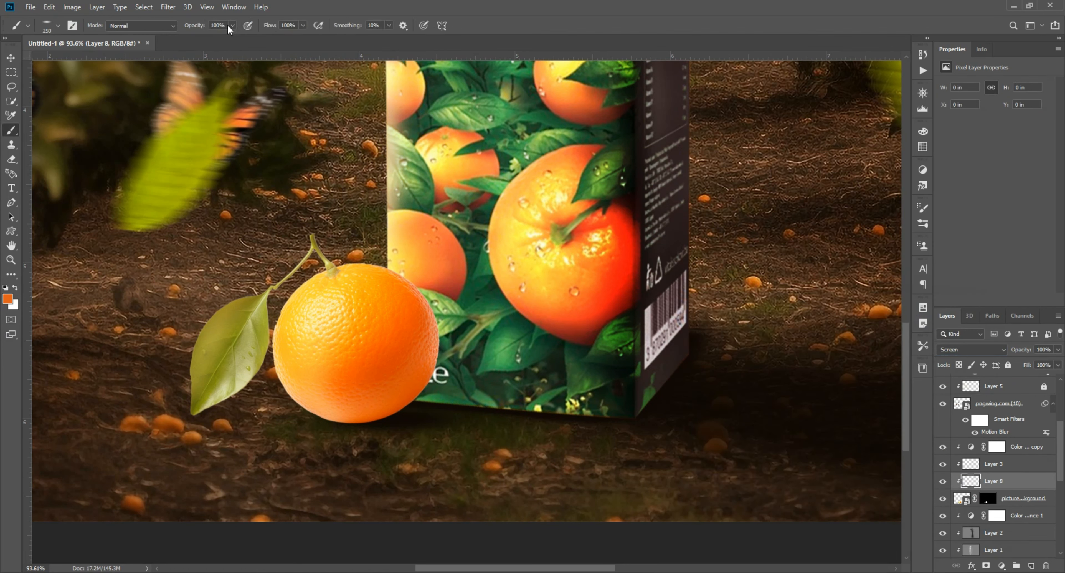
pyautogui.moveTo(303, 25); pyautogui.dragTo(265, 41)
pyautogui.click(47, 24)
pyautogui.click(41, 112)
pyautogui.click(380, 321)
pyautogui.scroll(4, 438, 294)
pyautogui.press('[')
pyautogui.press('[')
pyautogui.press('[')
pyautogui.press('[')
pyautogui.press('[')
pyautogui.press('[')
pyautogui.moveTo(389, 262)
pyautogui.mouseDown()
pyautogui.moveTo(436, 344)
pyautogui.moveTo(393, 456)
pyautogui.mouseUp()
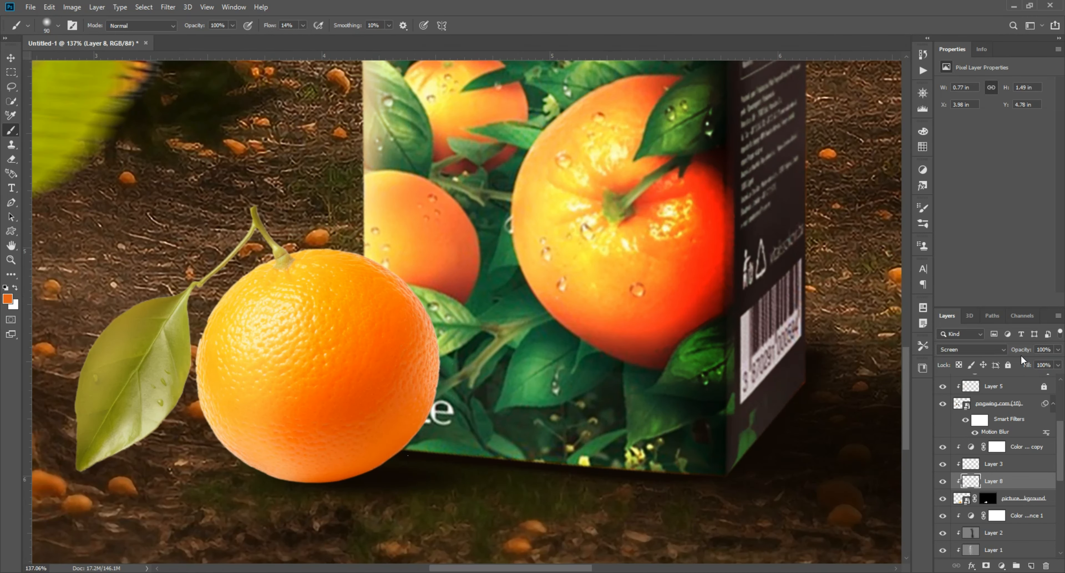
# - Switch the orange's shading layer to Normal blending and extend the paint around its right and lower edge
pyautogui.click(971, 349)
pyautogui.click(964, 306)
pyautogui.moveTo(433, 321)
pyautogui.mouseDown()
pyautogui.moveTo(362, 484)
pyautogui.moveTo(314, 488)
pyautogui.mouseUp()
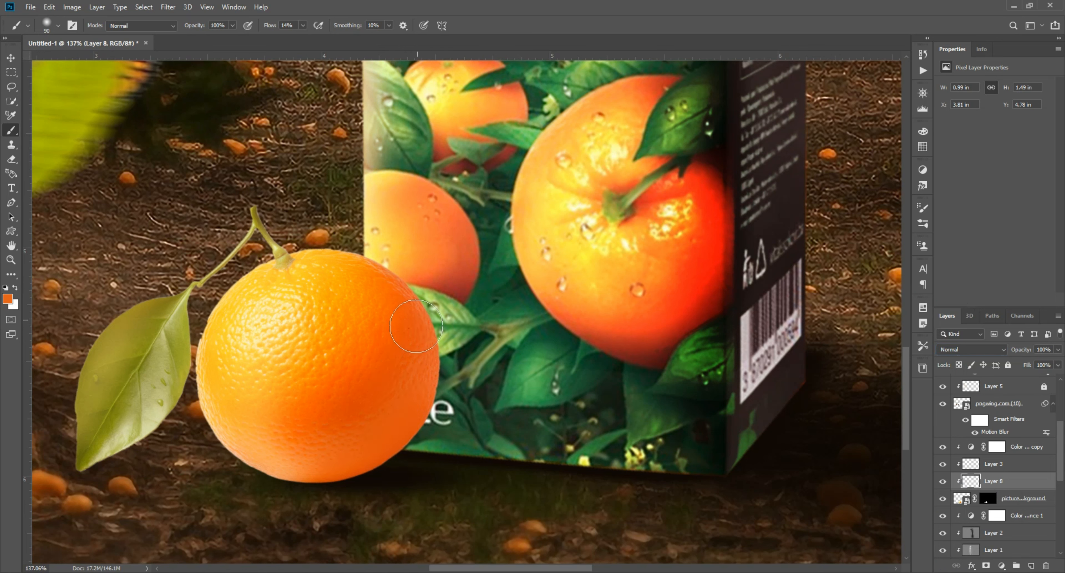
# - Blend the orange's shading layer with Multiply at 84% opacity
pyautogui.click(972, 350)
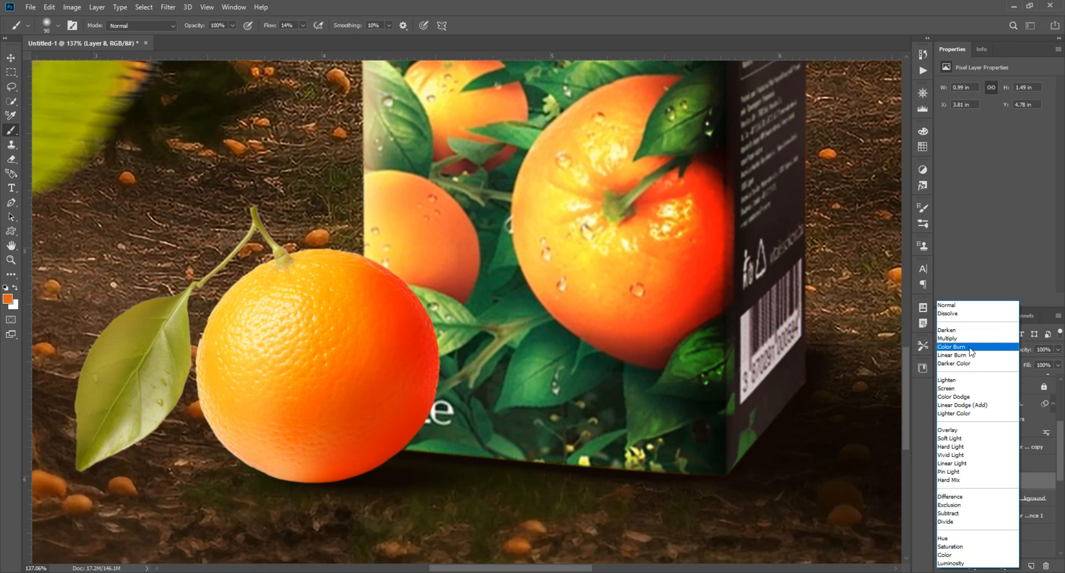
pyautogui.click(947, 338)
pyautogui.click(1058, 349)
pyautogui.moveTo(1058, 363); pyautogui.dragTo(1050, 364)
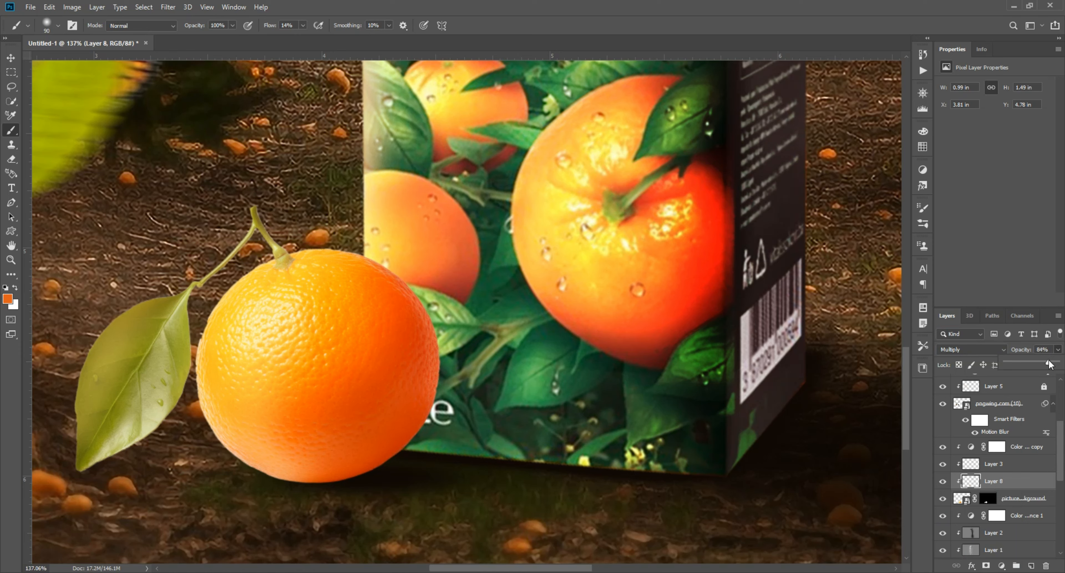
pyautogui.click(9, 58)
pyautogui.scroll(-10, 492, 340)
pyautogui.scroll(12, 517, 327)
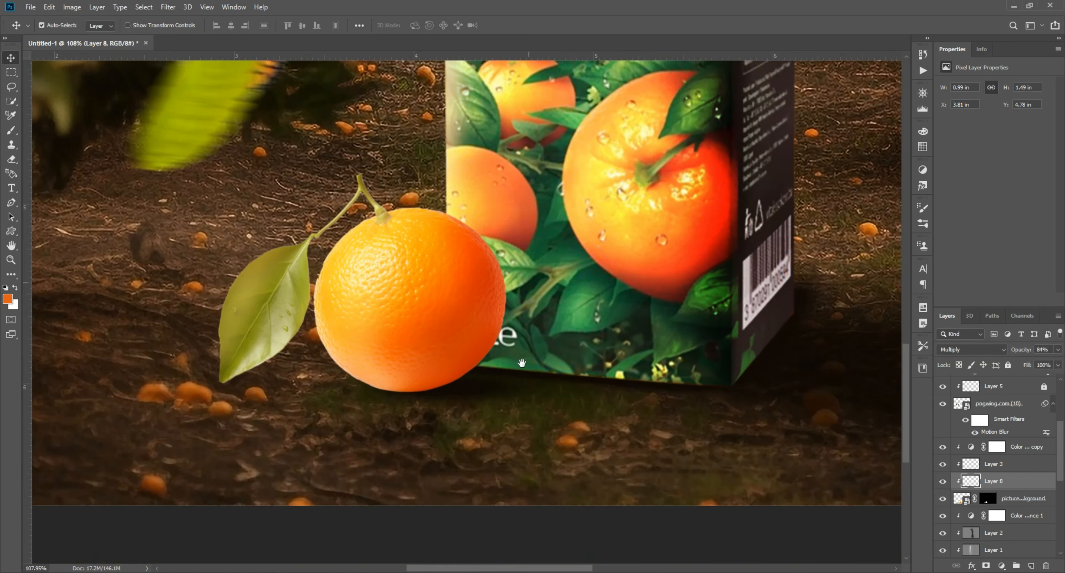
# - Create a clipped layer above Layer 2 for the carton's contact shadow and choose a very dark brown foreground colour
pyautogui.click(499, 412)
pyautogui.scroll(-2, 563, 372)
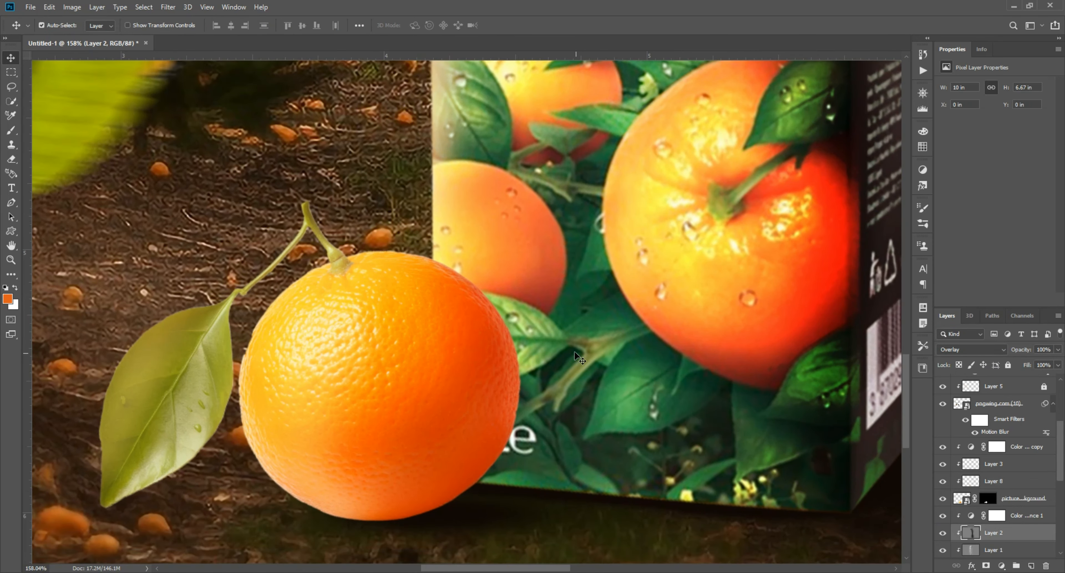
pyautogui.hotkey('ctrl', 'shift', 'alt', 'n')
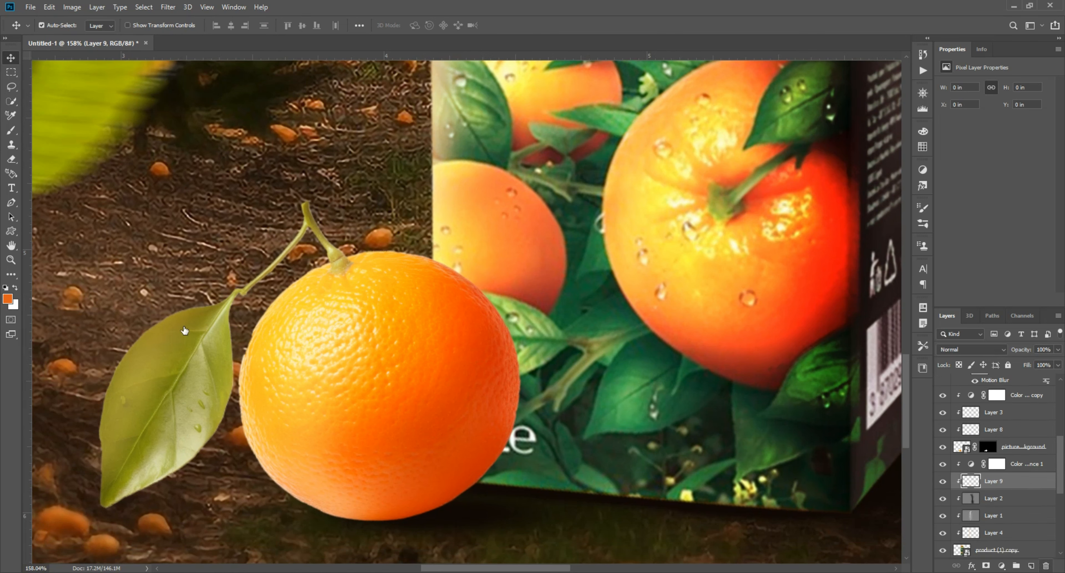
pyautogui.click(8, 299)
pyautogui.click(806, 347)
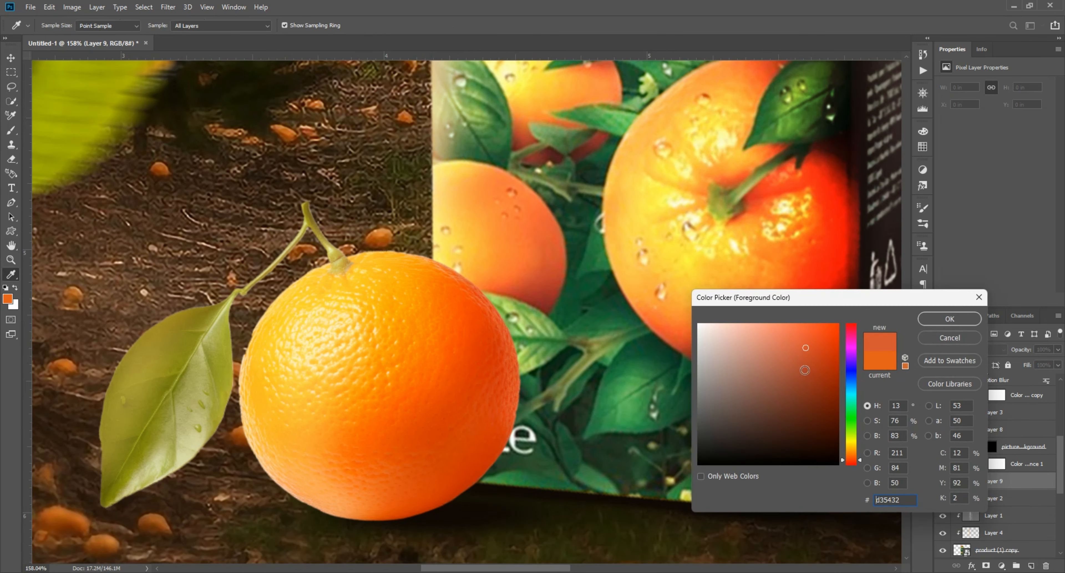
pyautogui.click(432, 305)
pyautogui.moveTo(823, 410); pyautogui.dragTo(825, 449)
pyautogui.click(949, 322)
# - Paint a soft dark shadow on the carton behind the orange's upper right edge, raising the brush flow to 54%
pyautogui.press('b')
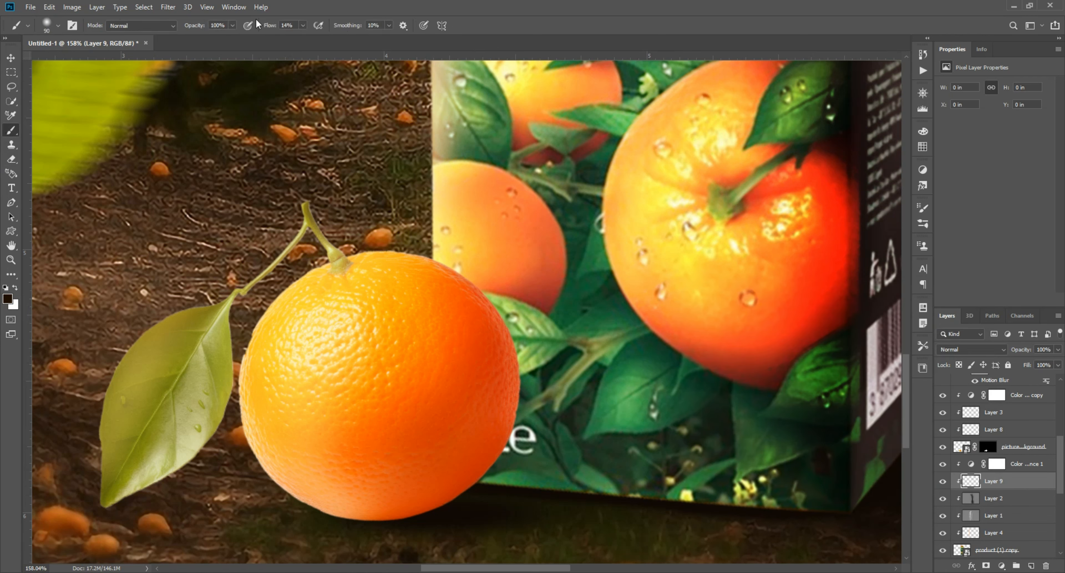
pyautogui.moveTo(427, 301)
pyautogui.mouseDown()
pyautogui.moveTo(440, 321)
pyautogui.moveTo(447, 297)
pyautogui.moveTo(506, 351)
pyautogui.mouseUp()
pyautogui.click(303, 25)
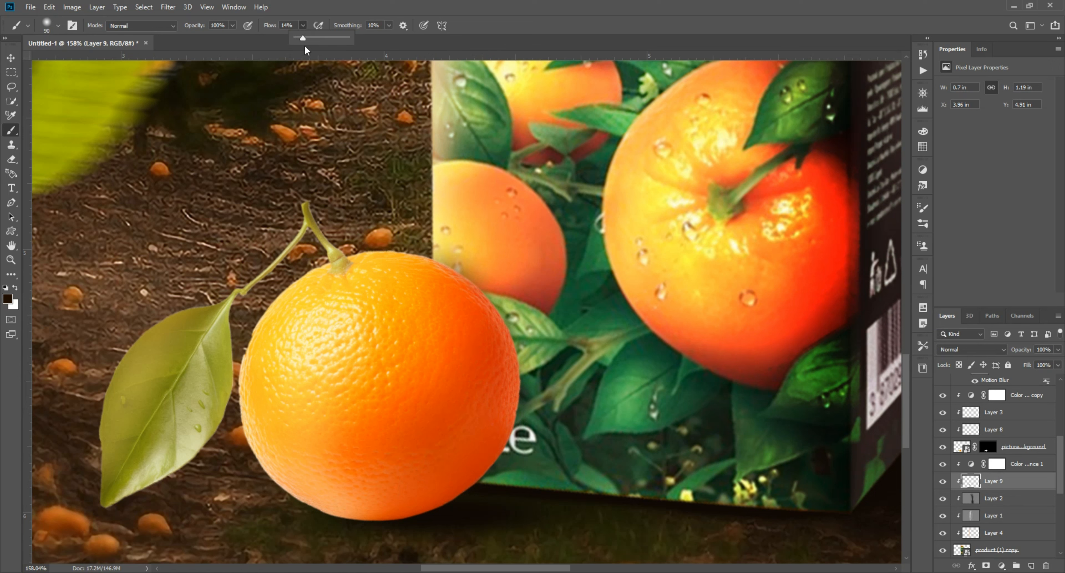
pyautogui.moveTo(303, 44); pyautogui.dragTo(324, 43)
pyautogui.moveTo(407, 278)
pyautogui.mouseDown()
pyautogui.moveTo(478, 327)
pyautogui.moveTo(476, 361)
pyautogui.moveTo(488, 372)
pyautogui.moveTo(476, 381)
pyautogui.moveTo(479, 430)
pyautogui.moveTo(465, 453)
pyautogui.moveTo(488, 409)
pyautogui.moveTo(490, 357)
pyautogui.moveTo(439, 304)
pyautogui.mouseUp()
pyautogui.scroll(-5, 480, 422)
pyautogui.scroll(8, 400, 447)
pyautogui.keyDown('space'); pyautogui.moveTo(455, 490); pyautogui.dragTo(445, 364); pyautogui.keyUp('space')
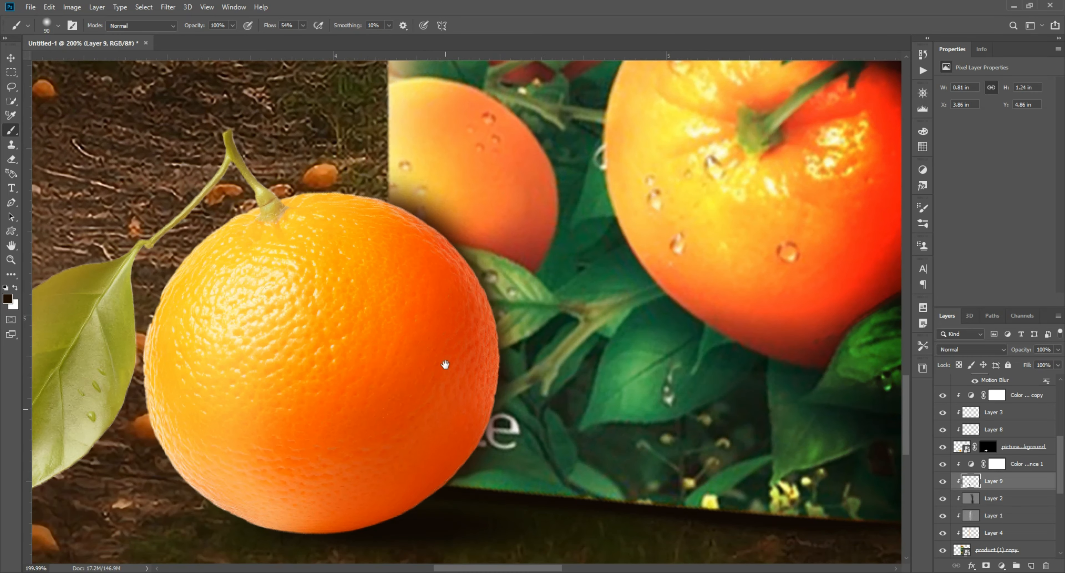
pyautogui.moveTo(453, 319); pyautogui.dragTo(413, 212)
pyautogui.scroll(-5, 407, 273)
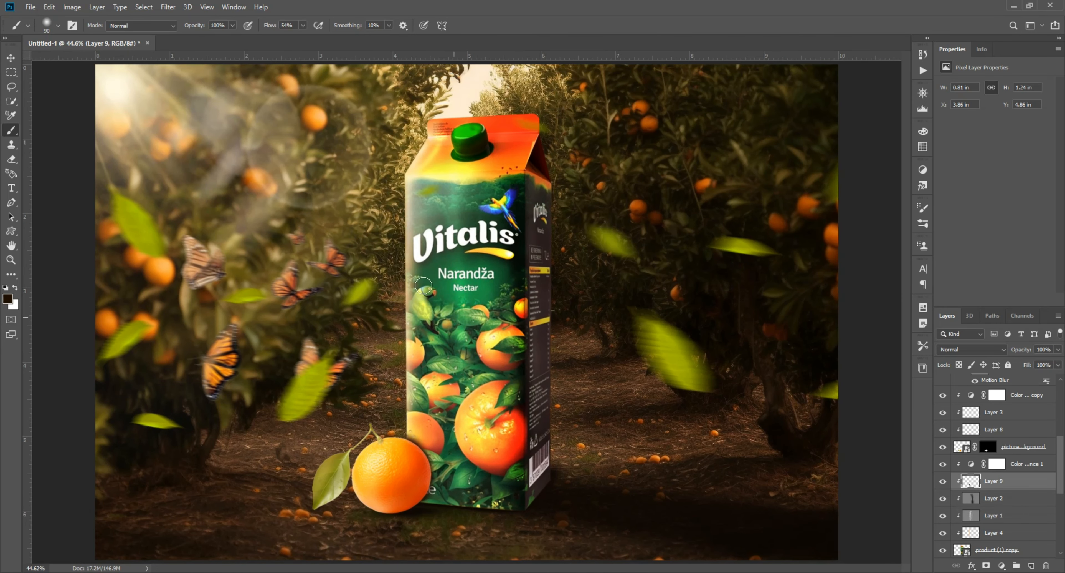
# - Add a Color Balance adjustment above all layers with midtones at Red +13 and Blue +6
pyautogui.press('v')
pyautogui.scroll(1, 550, 332)
pyautogui.click(886, 377)
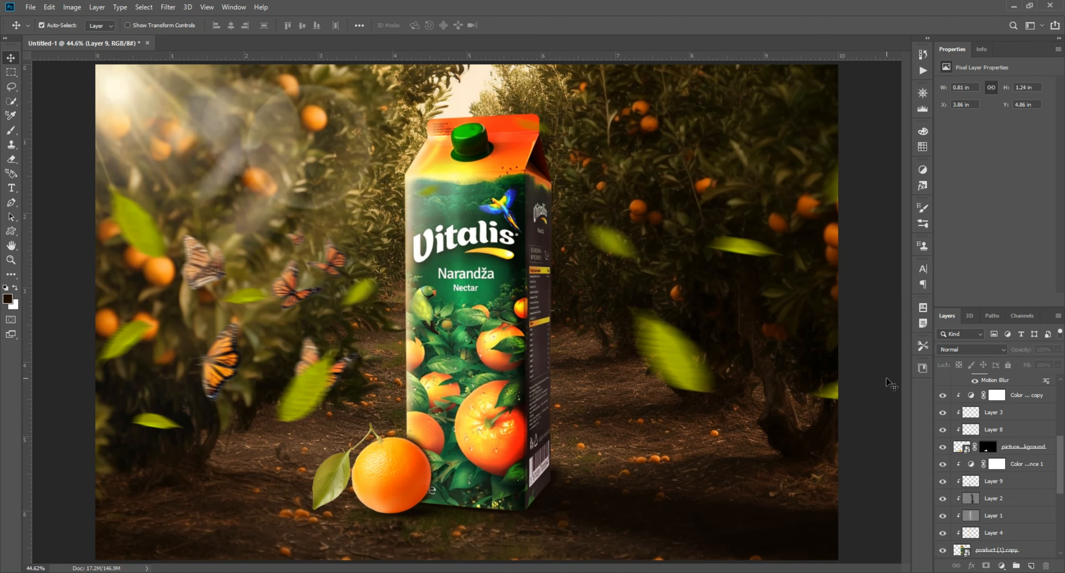
pyautogui.scroll(5, 1000, 472)
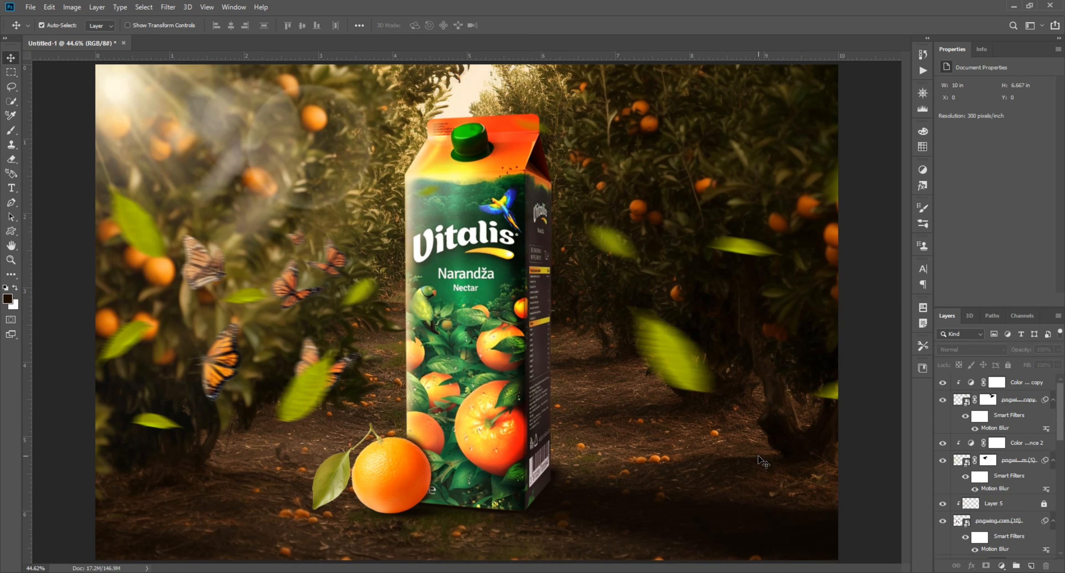
pyautogui.click(1001, 565)
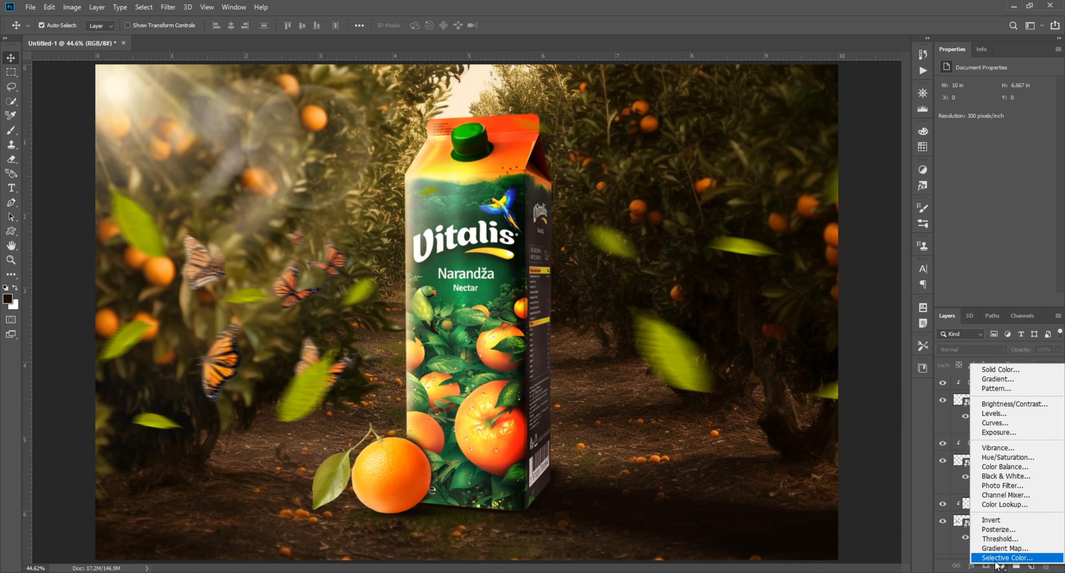
pyautogui.click(1030, 465)
pyautogui.moveTo(980, 111); pyautogui.dragTo(983, 148)
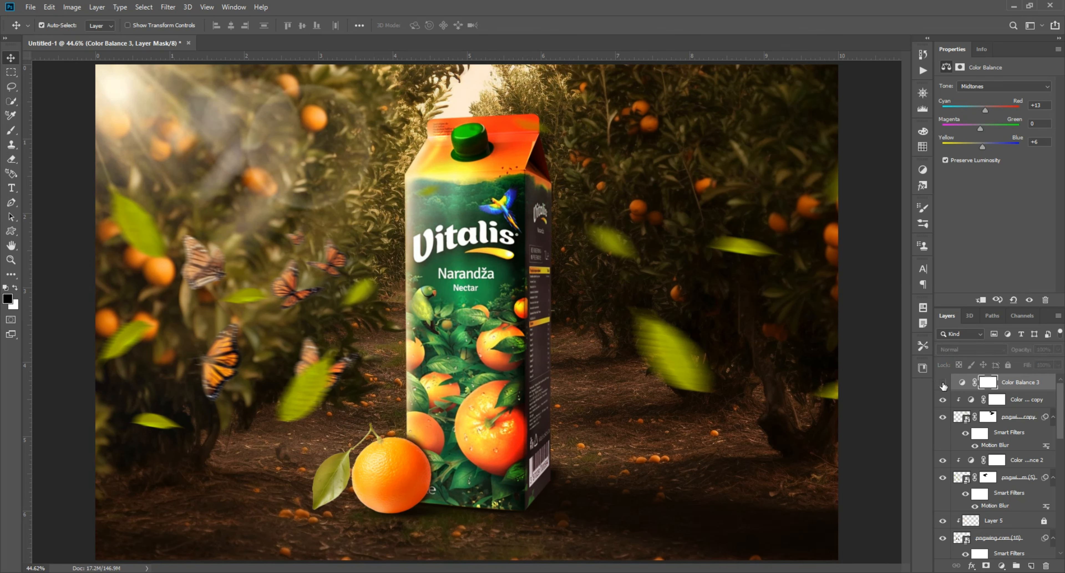
pyautogui.click(872, 350)
# - Select all layers from Color Balance 3 down to Layer 0 and stamp them into a new merged layer above the stack
pyautogui.click(176, 7)
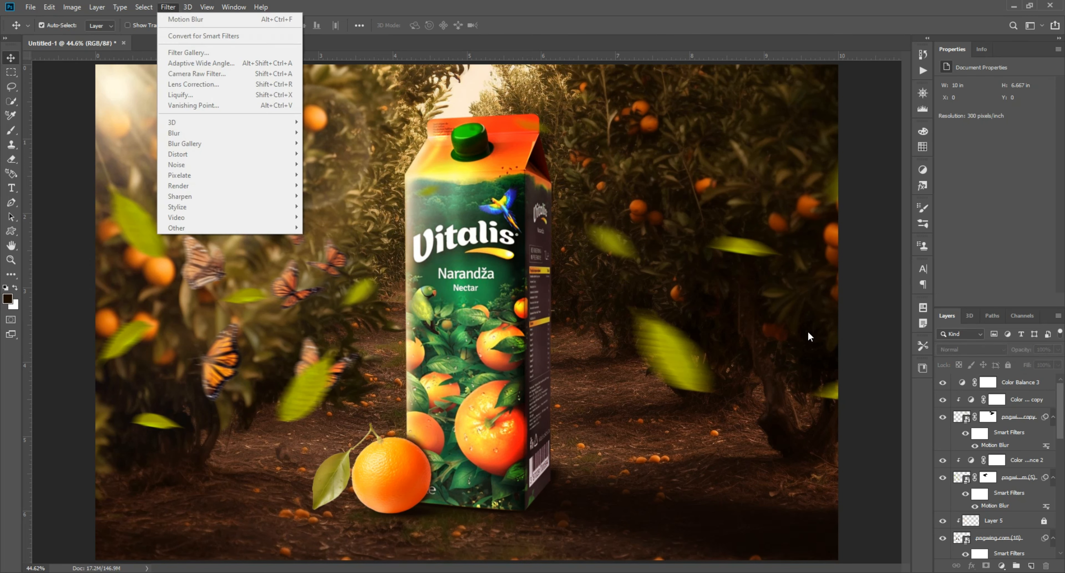
pyautogui.click(808, 330)
pyautogui.keyDown('ctrl'); pyautogui.click(1019, 382); pyautogui.keyUp('ctrl')
pyautogui.keyDown('ctrl'); pyautogui.click(1017, 400); pyautogui.keyUp('ctrl')
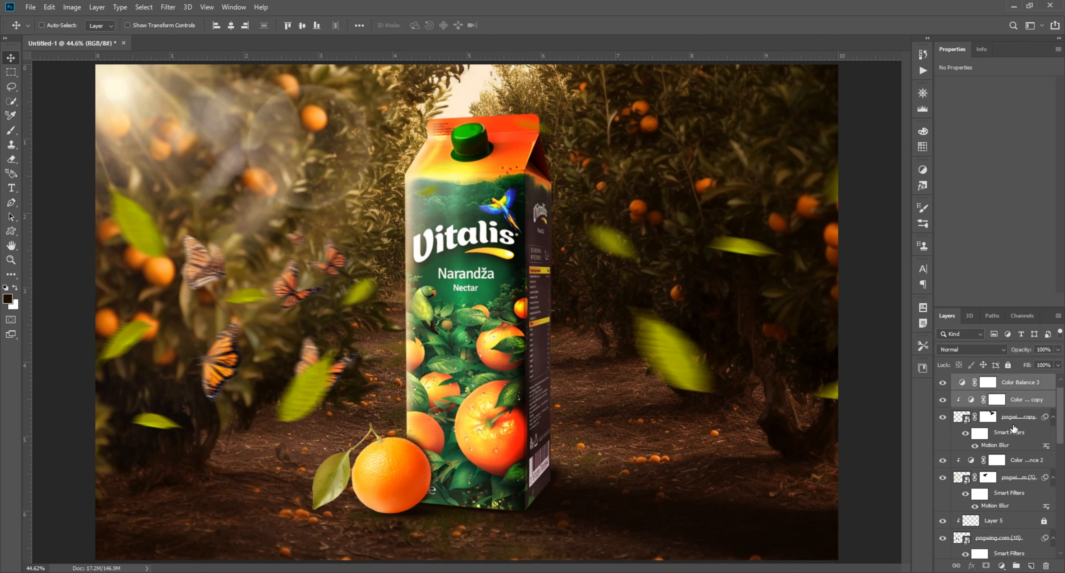
pyautogui.scroll(-10, 1013, 486)
pyautogui.keyDown('shift'); pyautogui.click(1009, 551); pyautogui.keyUp('shift')
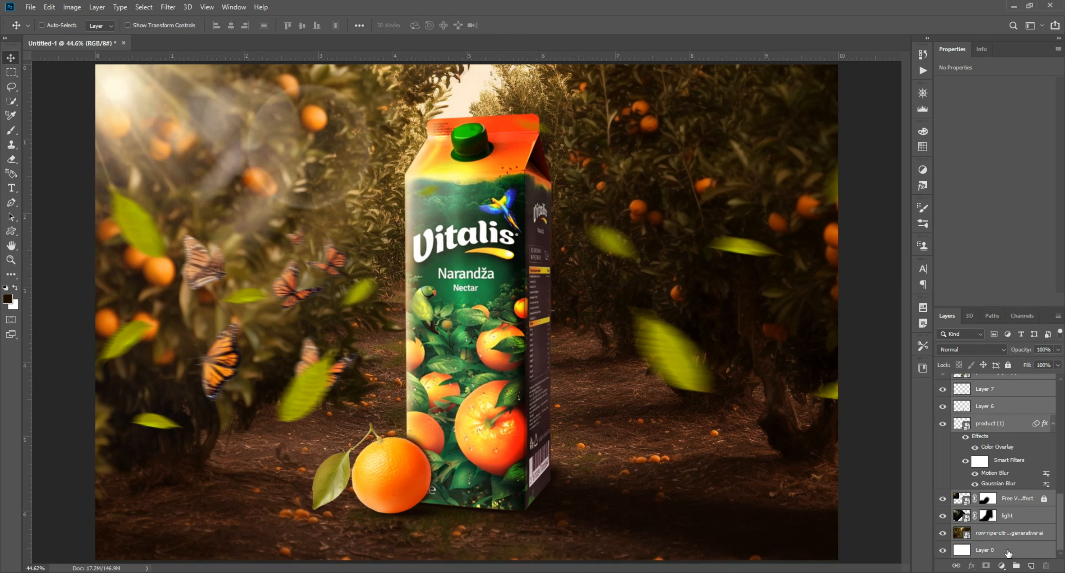
pyautogui.hotkey('ctrl', 'alt', 'shift', 'e')
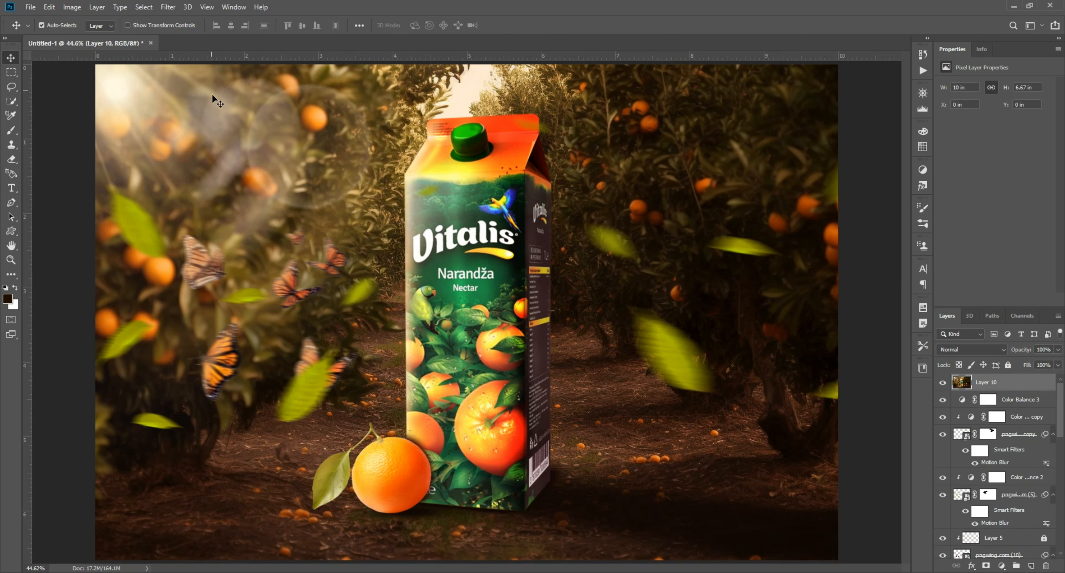
# - Open the Camera Raw filter on the merged layer and shift the Calibration shadow tint slightly towards magenta
pyautogui.click(168, 7)
pyautogui.click(187, 75)
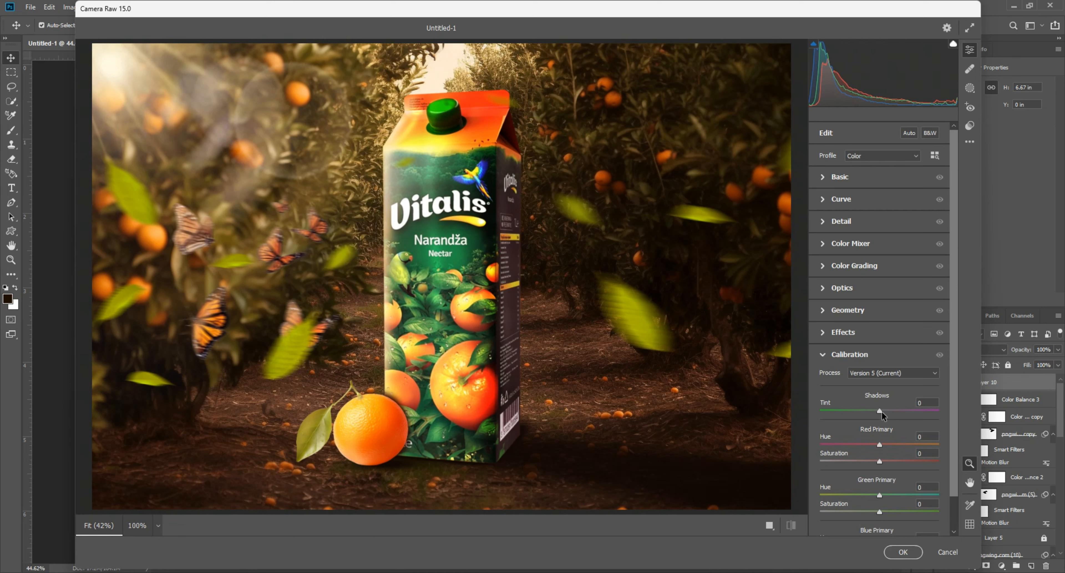
pyautogui.moveTo(879, 411); pyautogui.dragTo(887, 410)
# - Set the Basic adjustments to Temperature +3, Tint +12, Exposure +0.10, Vibrance -2 and Saturation -8
pyautogui.click(858, 178)
pyautogui.moveTo(880, 220); pyautogui.dragTo(889, 220)
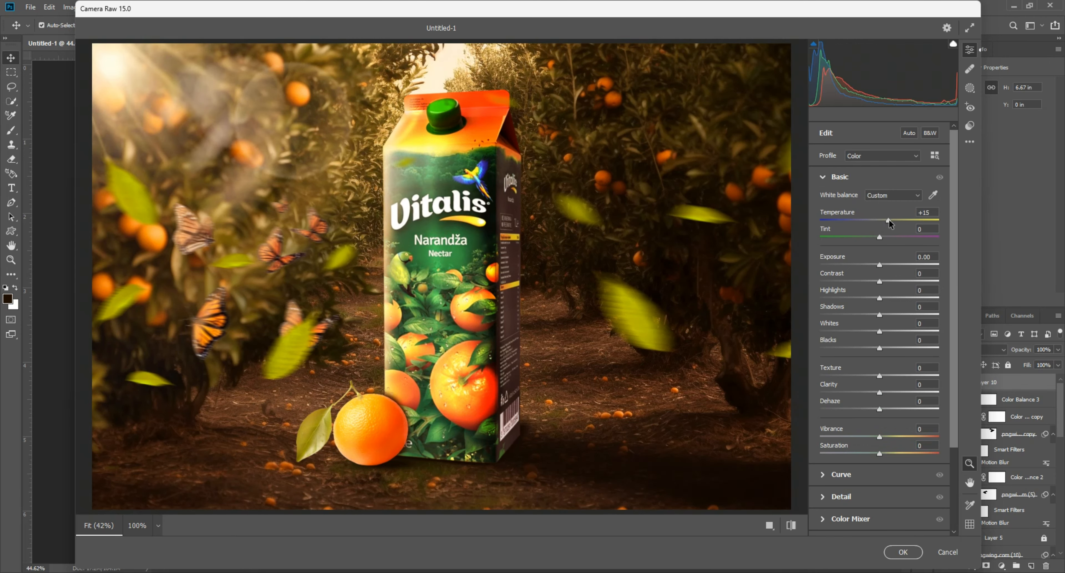
pyautogui.click(532, 239)
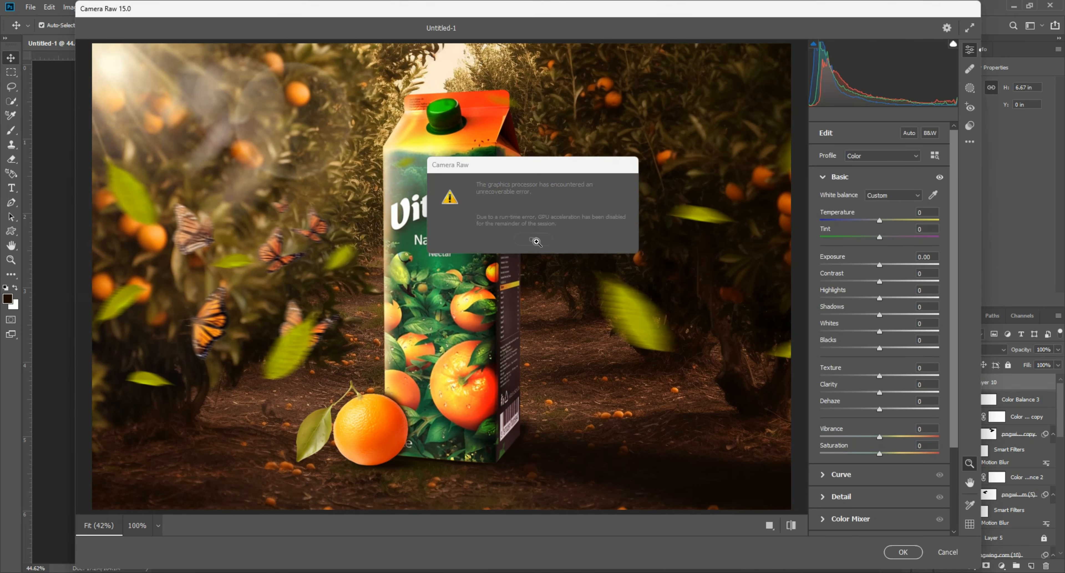
pyautogui.click(880, 224)
pyautogui.moveTo(878, 221); pyautogui.dragTo(883, 266)
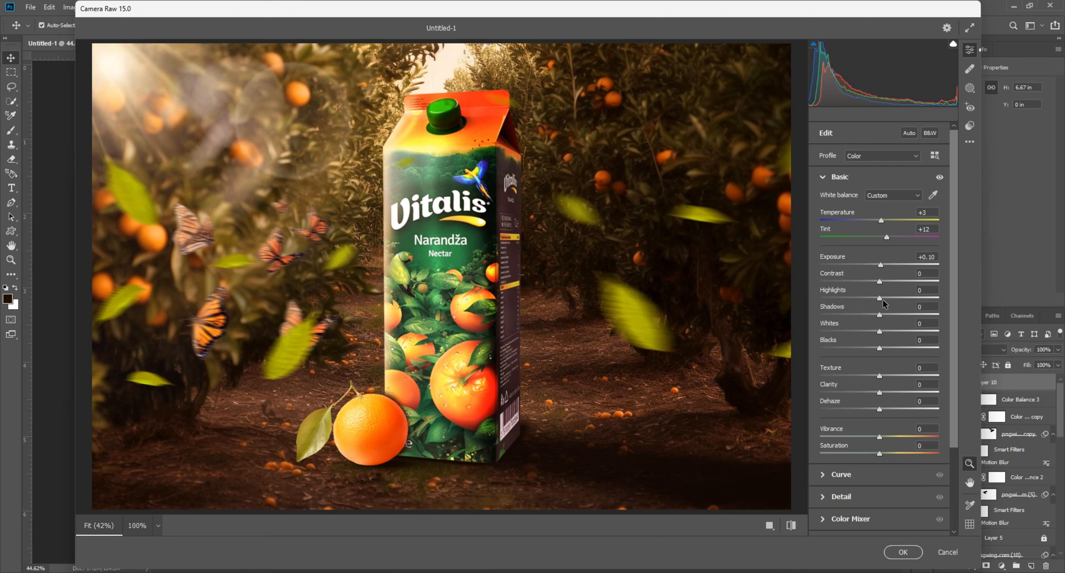
pyautogui.moveTo(881, 439); pyautogui.dragTo(872, 454)
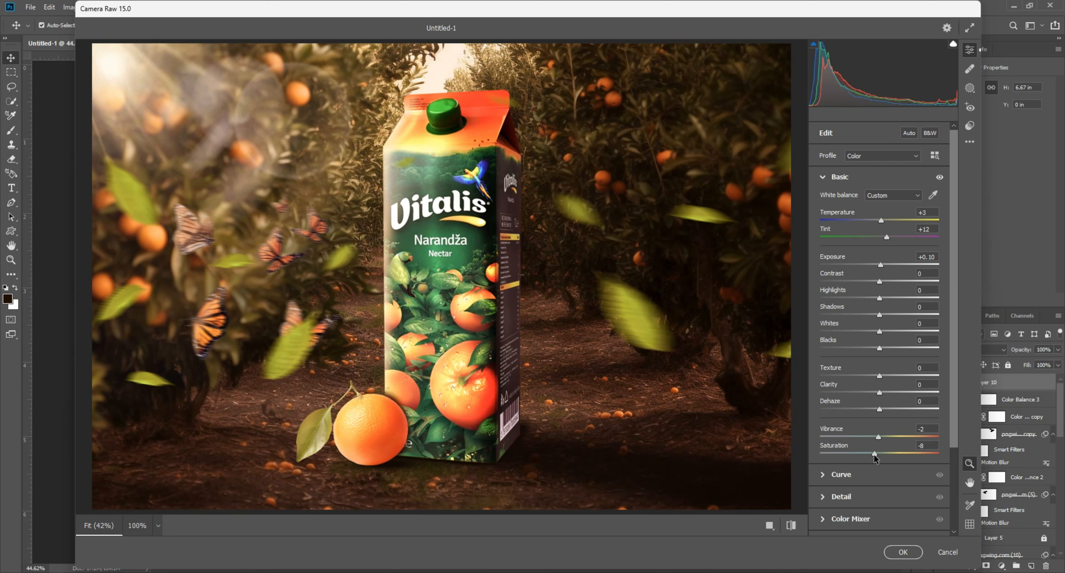
# - Darken the image edges with a Vignetting value of -7, keeping Grain at 0
pyautogui.scroll(-3, 882, 437)
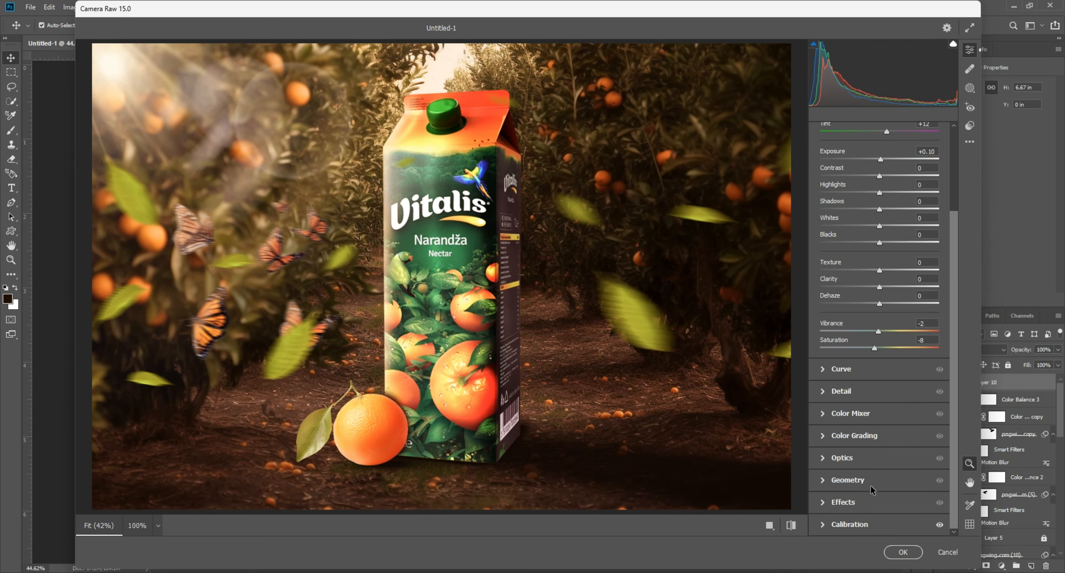
pyautogui.click(871, 503)
pyautogui.moveTo(833, 361); pyautogui.dragTo(794, 361)
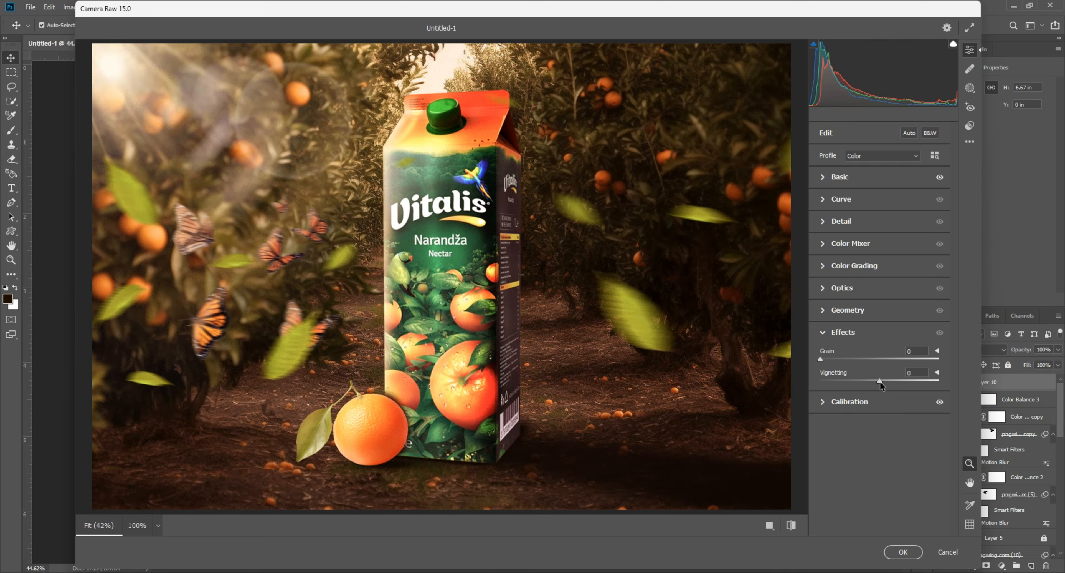
pyautogui.moveTo(881, 381); pyautogui.dragTo(875, 382)
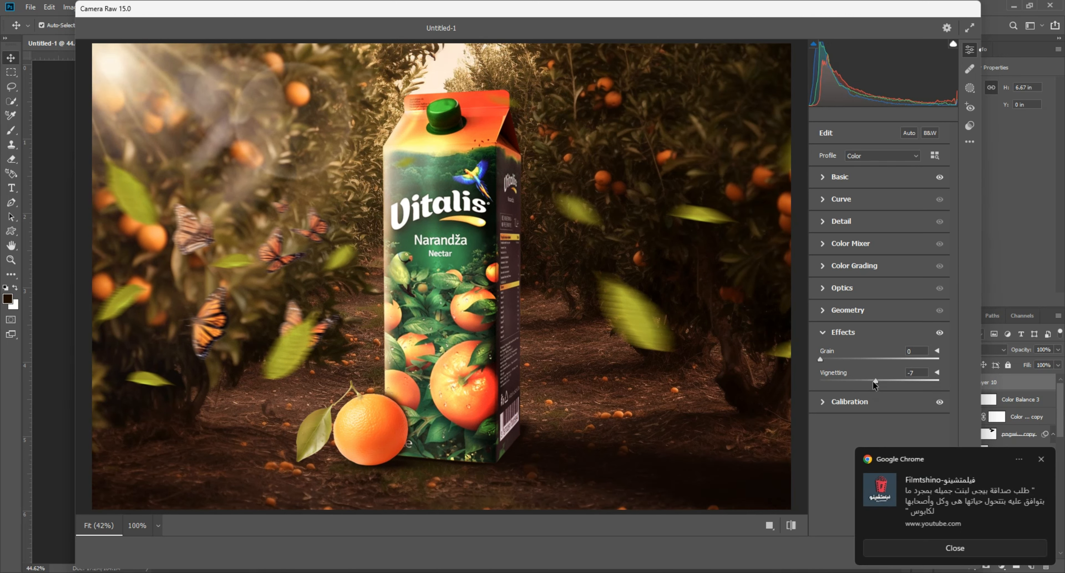
pyautogui.click(1041, 458)
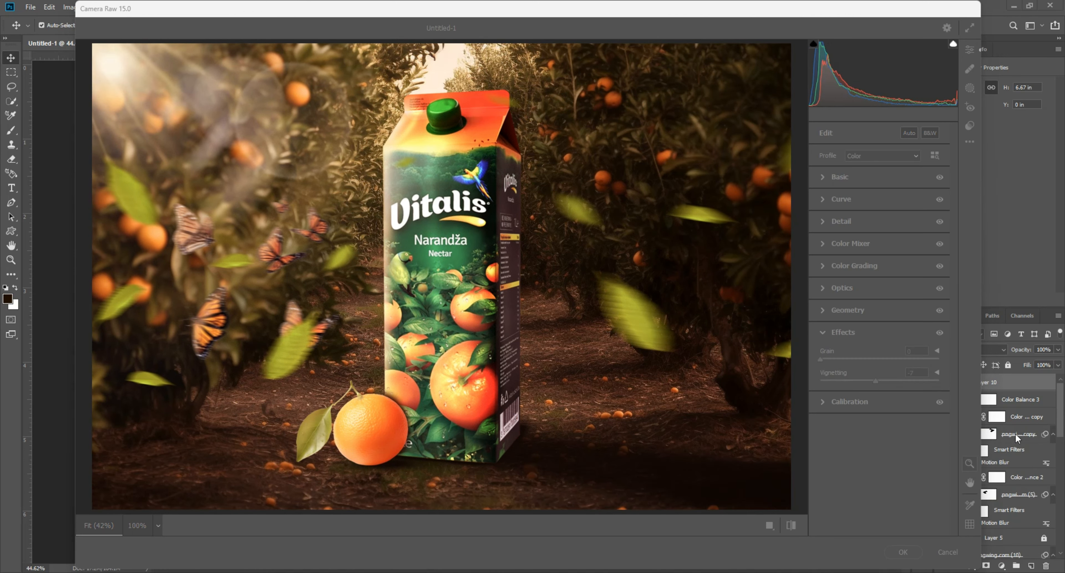
# - Set the Color Mixer hues to Reds +16, Oranges -3 and Yellows -6, nudge greens, aquas and magentas slightly, and apply the Camera Raw filter
pyautogui.click(870, 177)
pyautogui.click(840, 177)
pyautogui.click(846, 199)
pyautogui.click(840, 201)
pyautogui.click(844, 245)
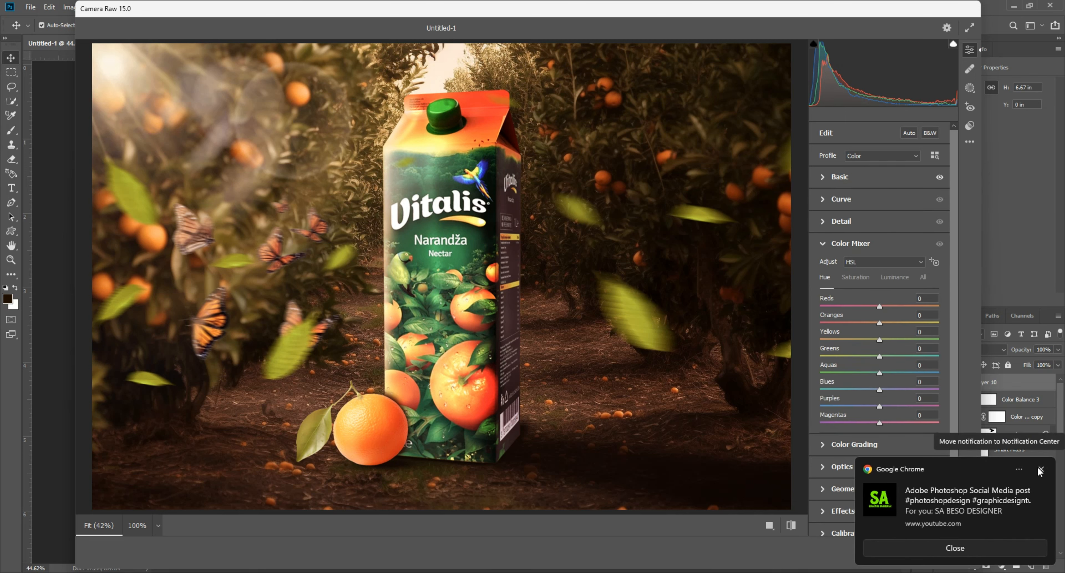
pyautogui.click(1042, 459)
pyautogui.moveTo(880, 308)
pyautogui.mouseDown()
pyautogui.moveTo(866, 310)
pyautogui.moveTo(889, 309)
pyautogui.mouseUp()
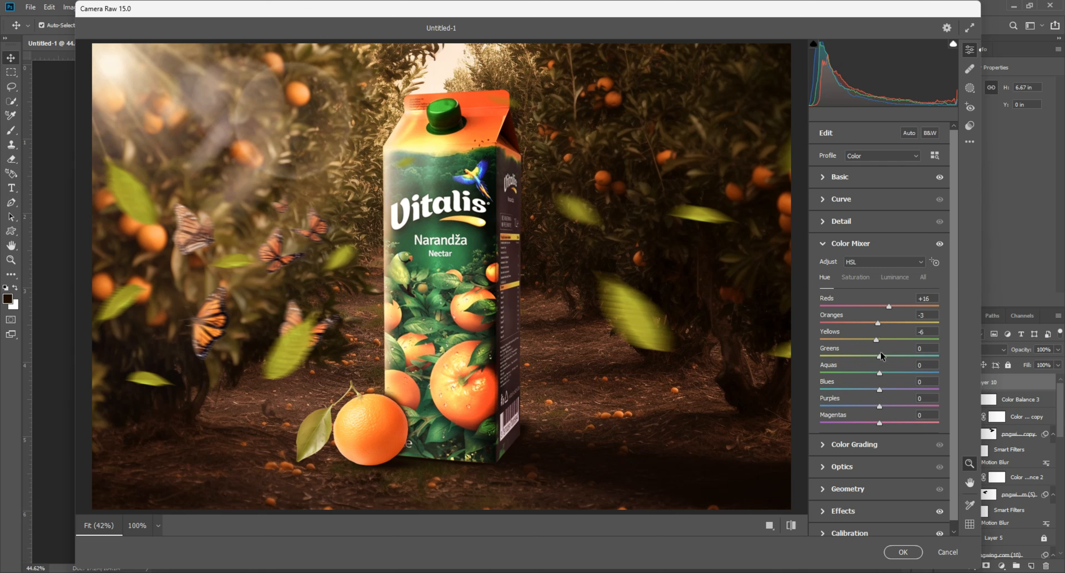
pyautogui.moveTo(881, 356)
pyautogui.mouseDown()
pyautogui.moveTo(890, 356)
pyautogui.moveTo(884, 372)
pyautogui.mouseUp()
pyautogui.moveTo(881, 422); pyautogui.dragTo(886, 423)
pyautogui.click(860, 511)
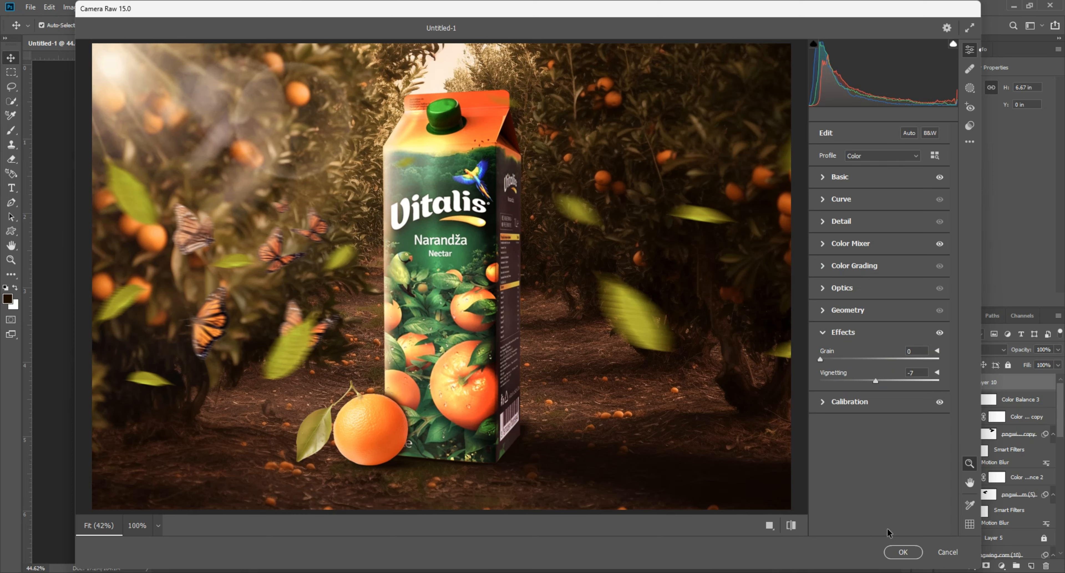
pyautogui.click(902, 553)
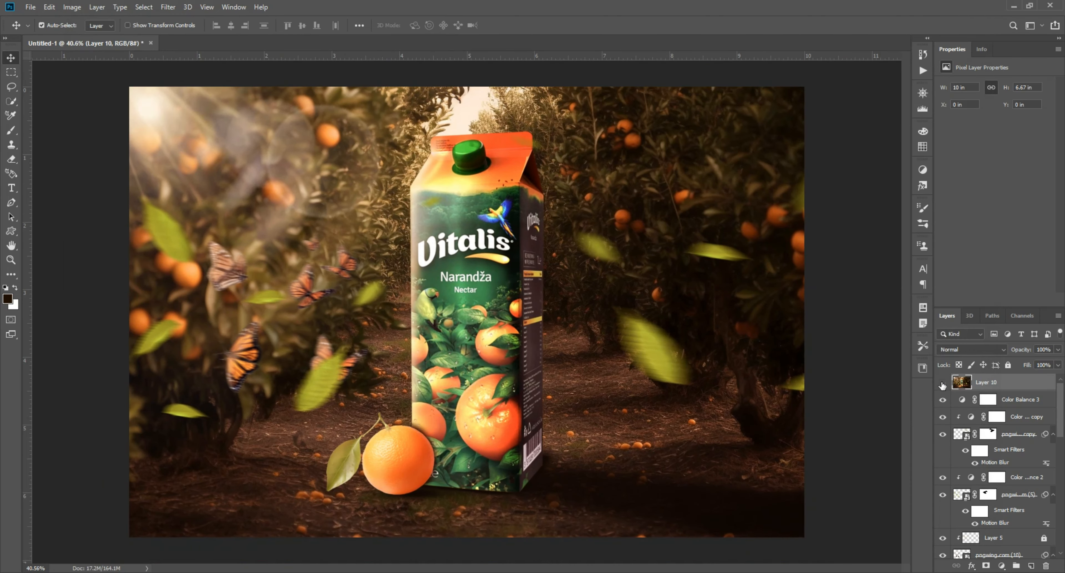